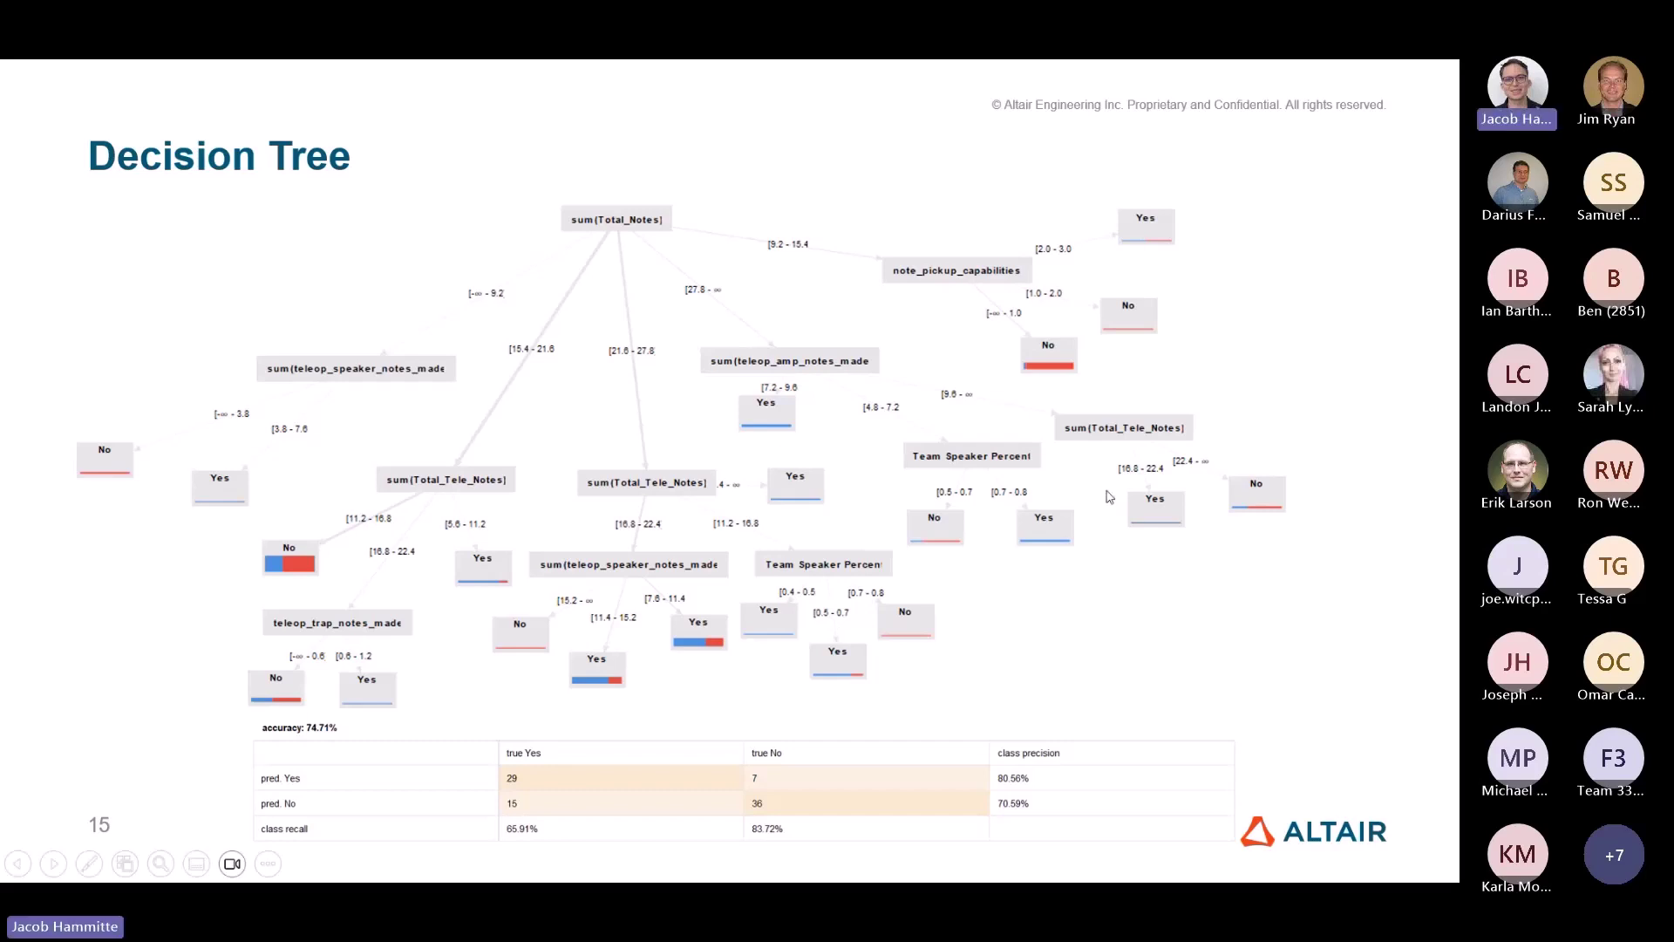
Exit the slide show and switch to Altair AI Studio.
key(Escape)
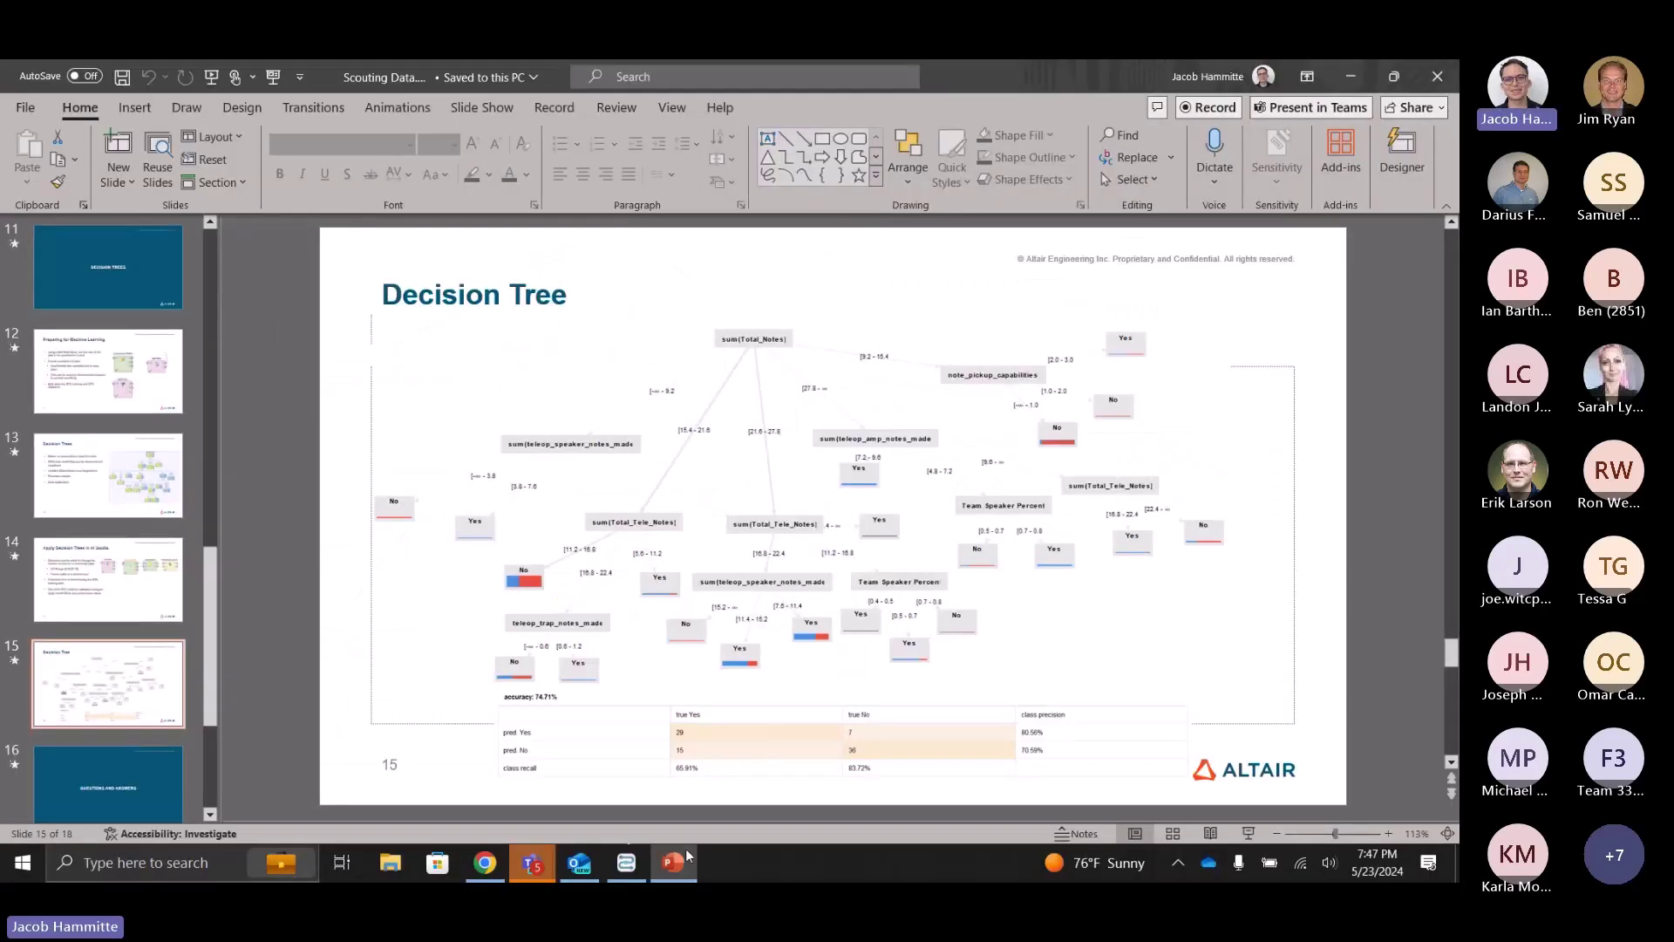
click(626, 863)
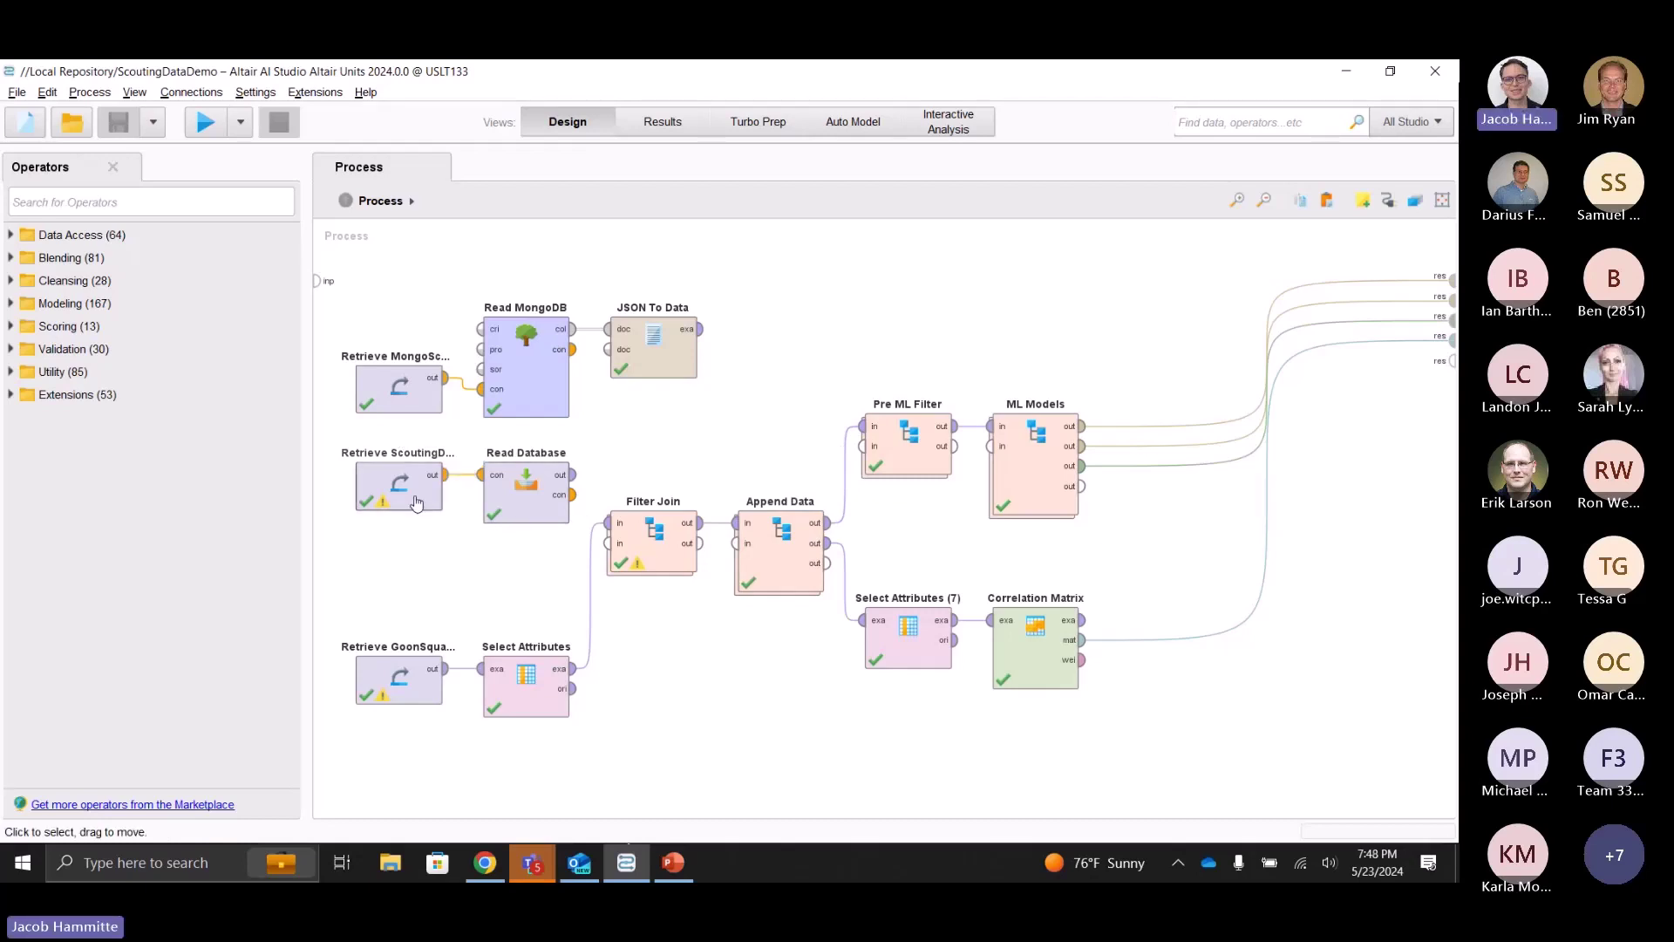
Create a new Database connection named Demo in the Local Repository.
click(188, 96)
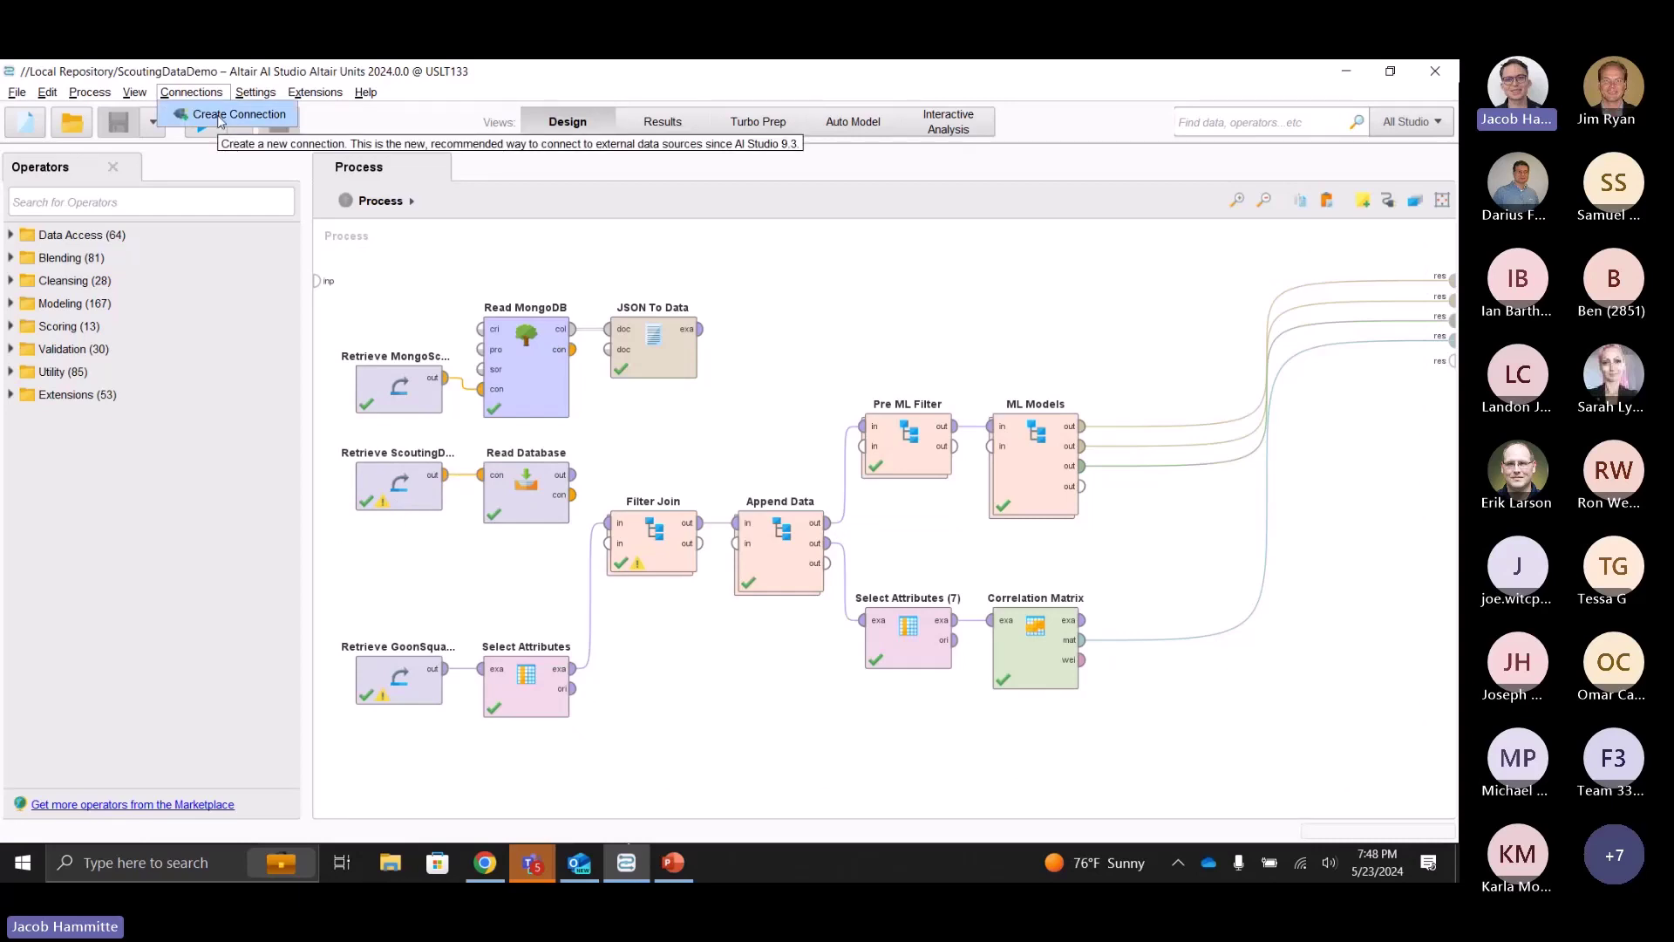
click(219, 120)
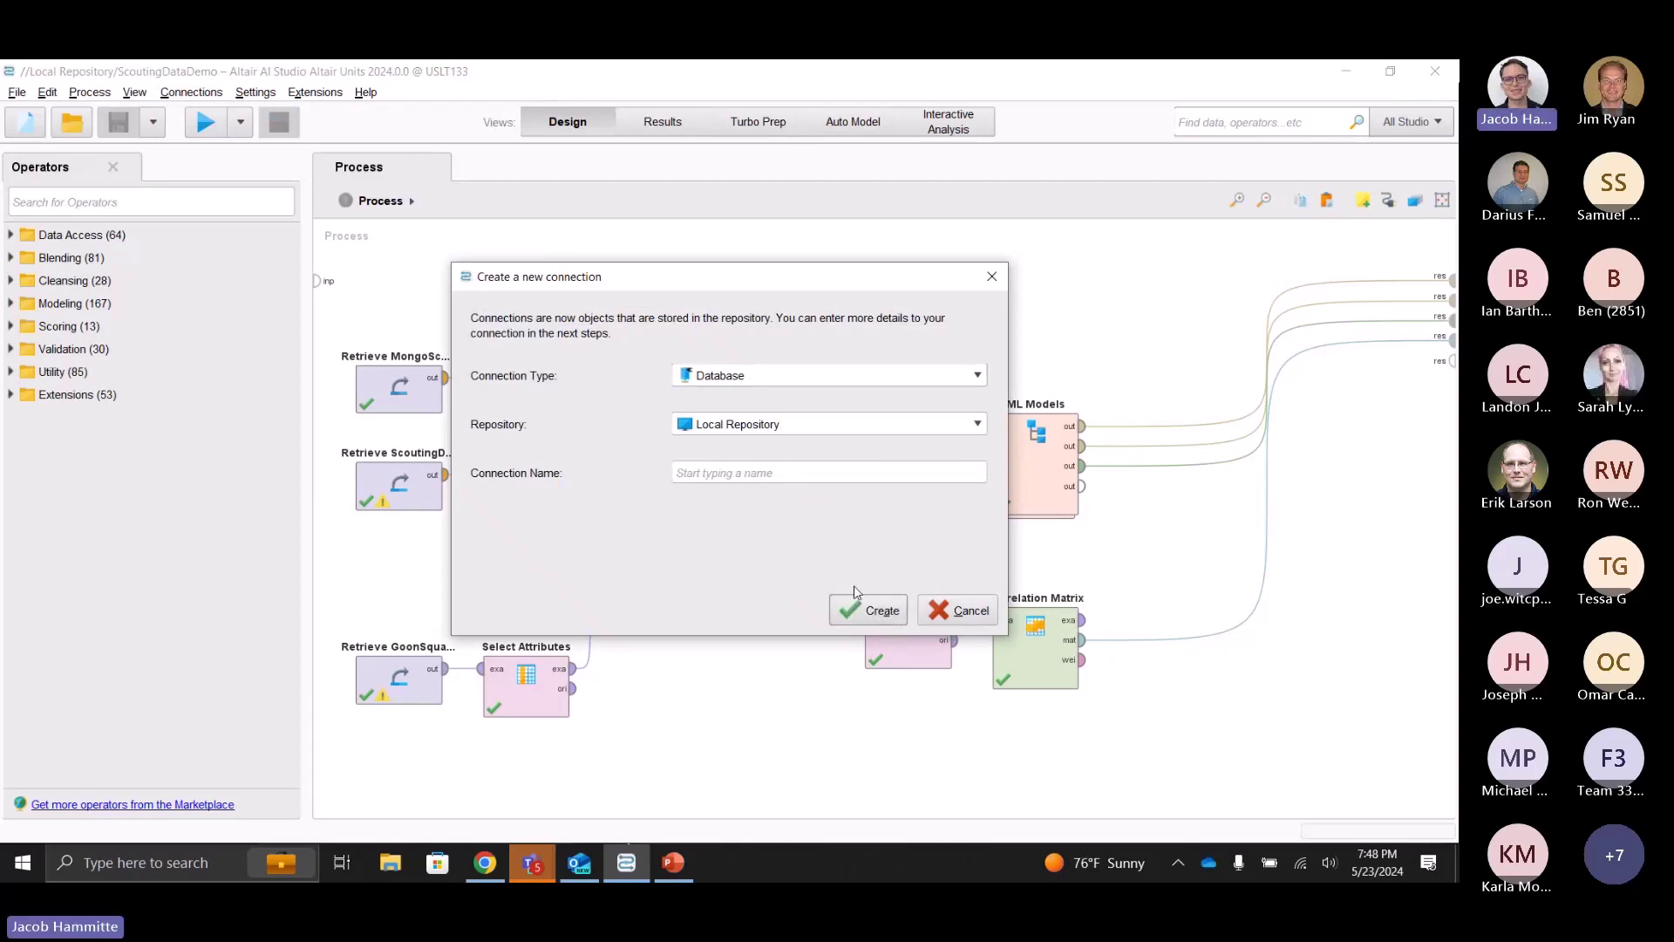
click(866, 615)
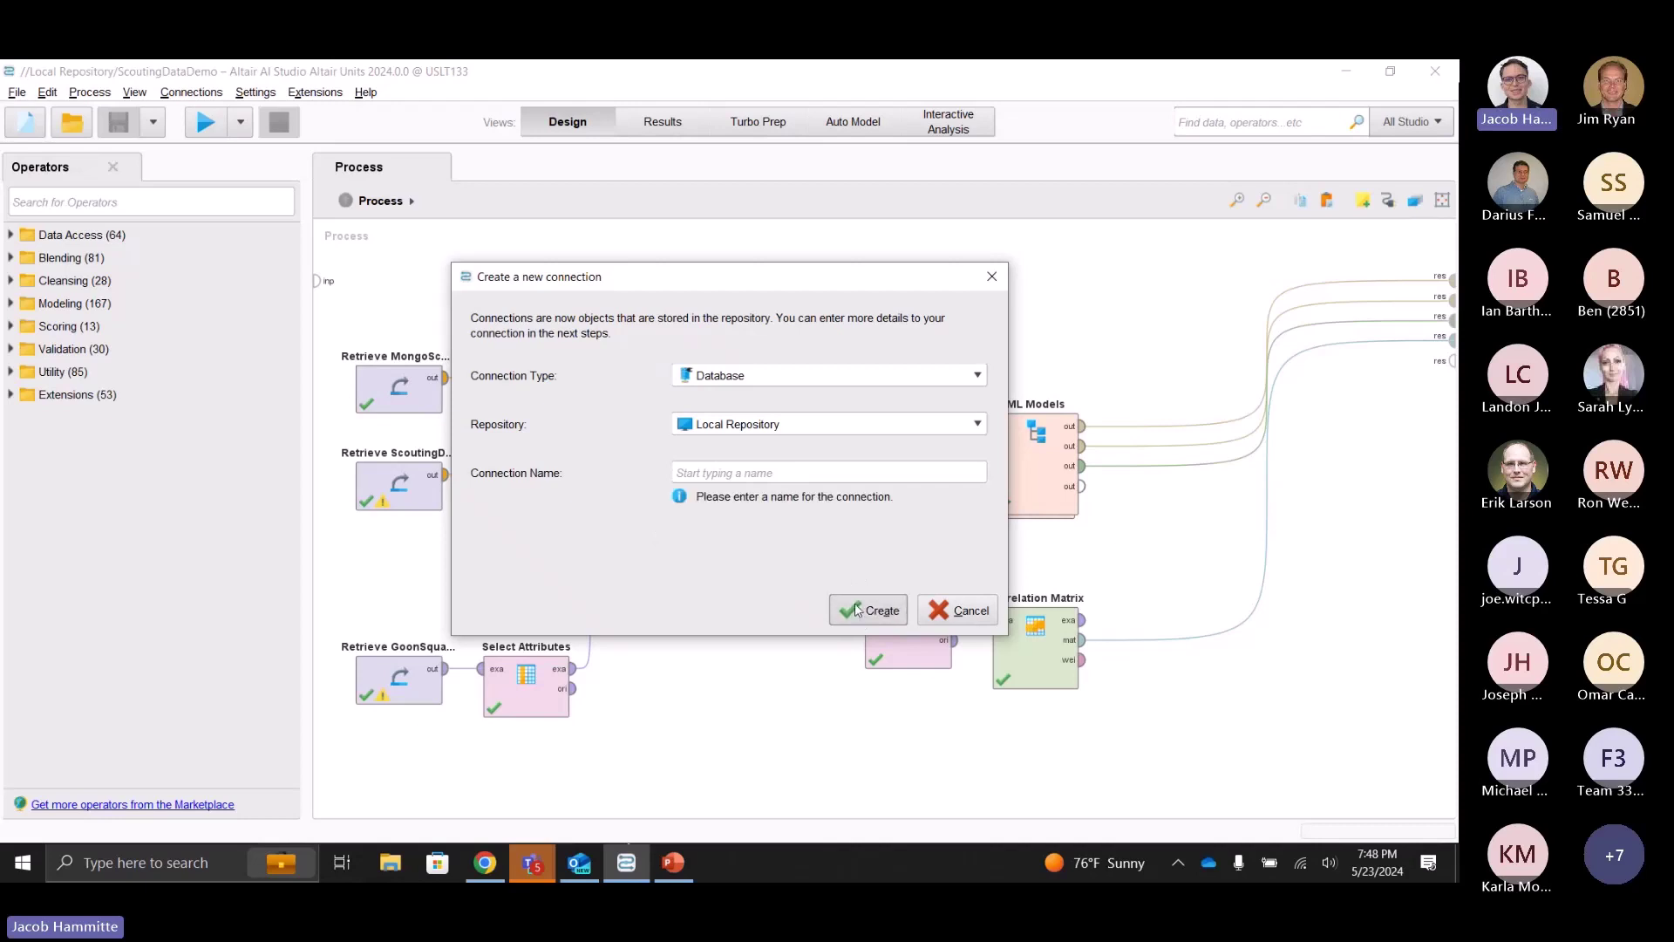
click(747, 475)
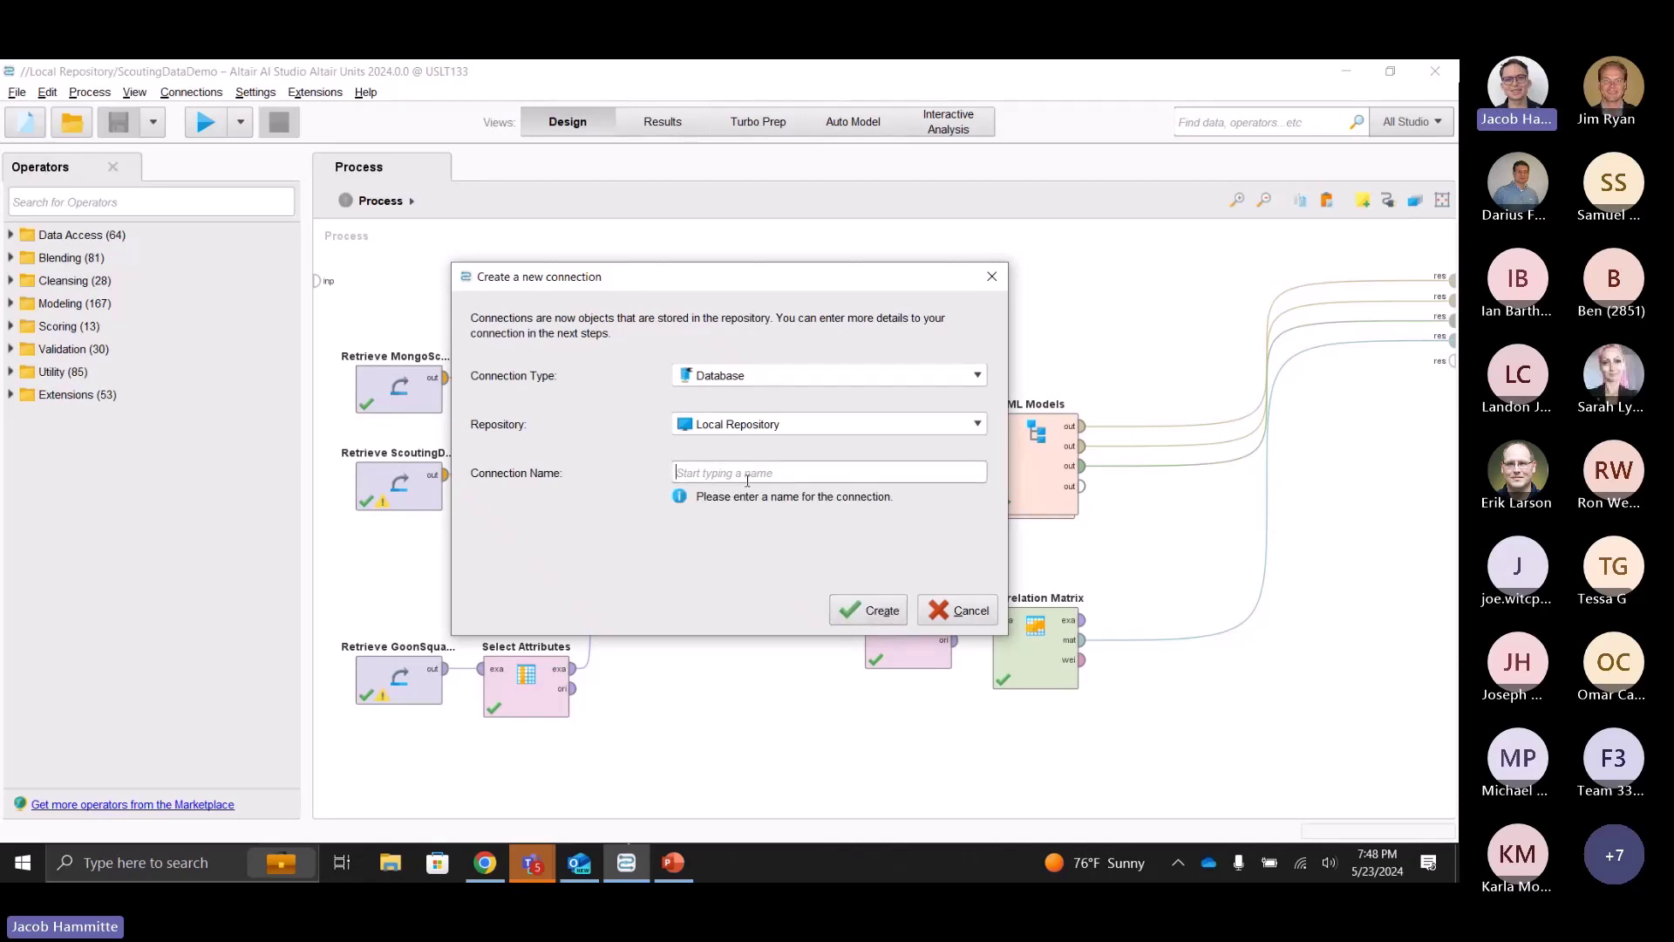
text(Demo)
key(Return)
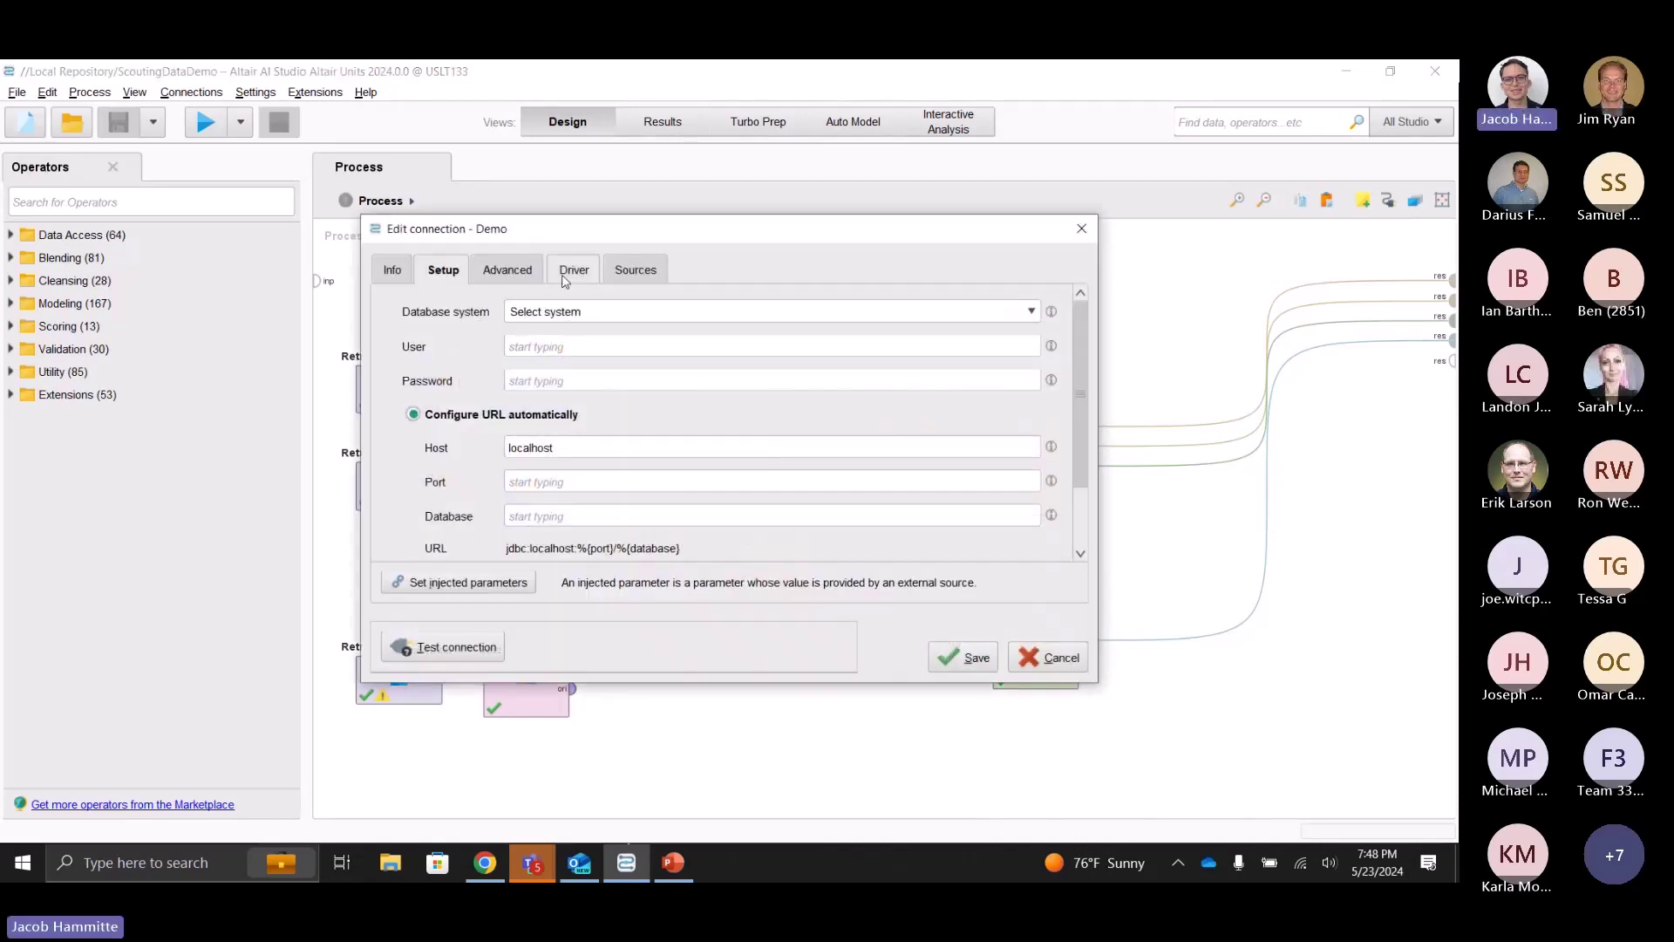
Choose PostgreSQL as the Demo connection's database system, then cancel the setup and discard the unsaved changes.
click(577, 314)
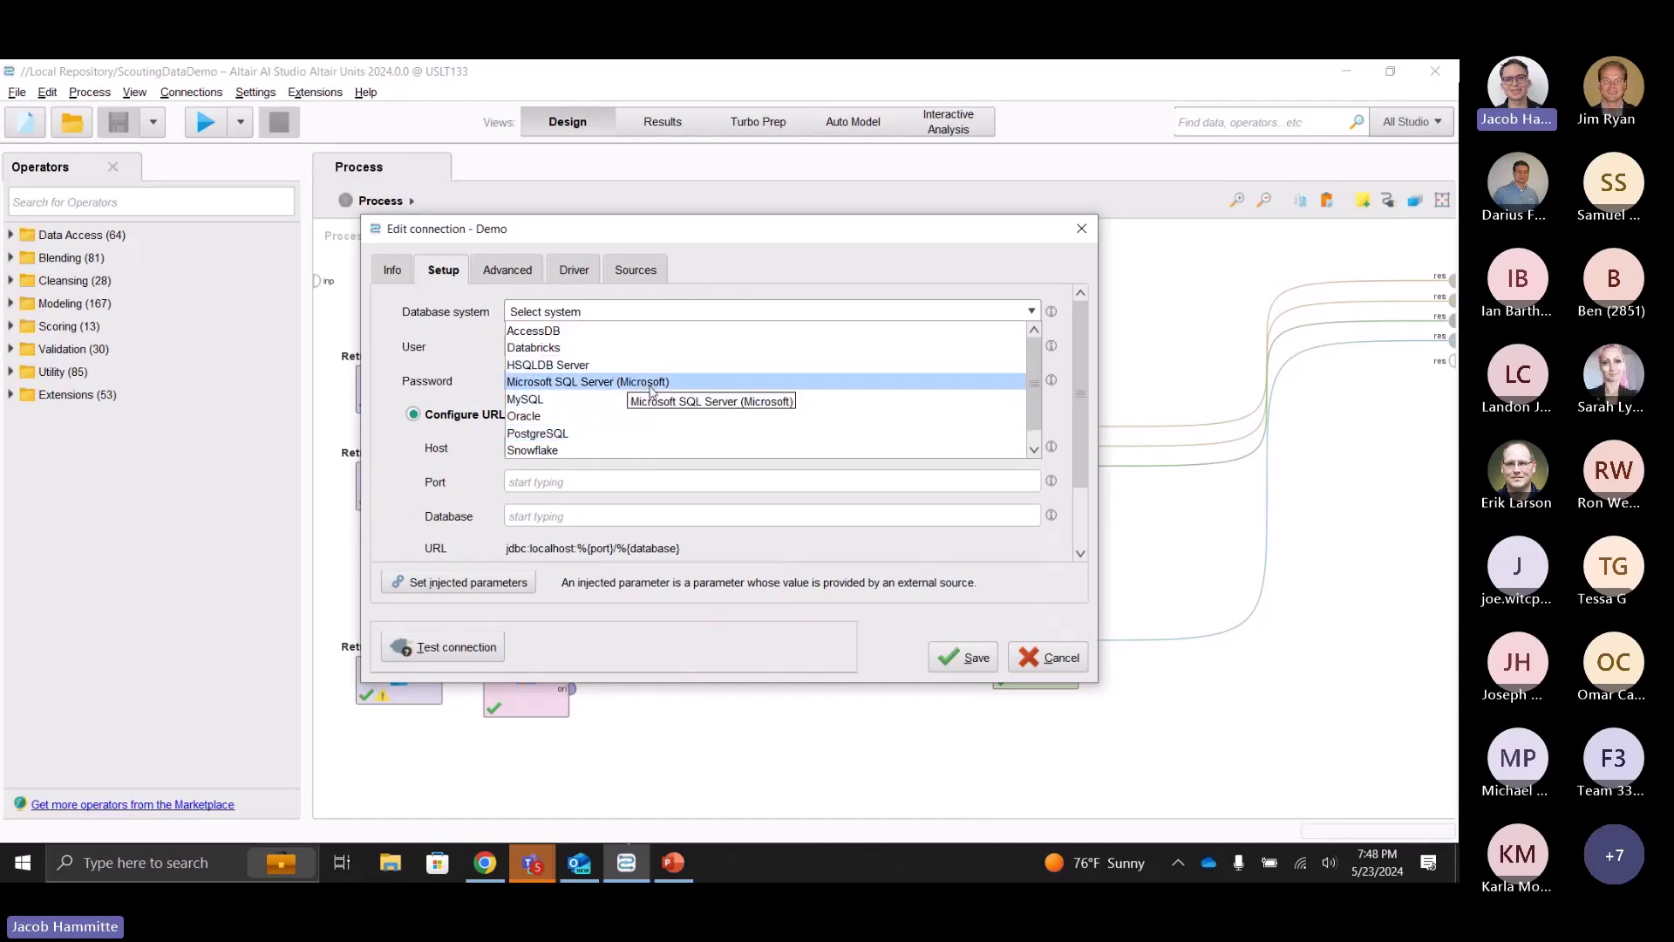
scroll(575, 445, down, 1)
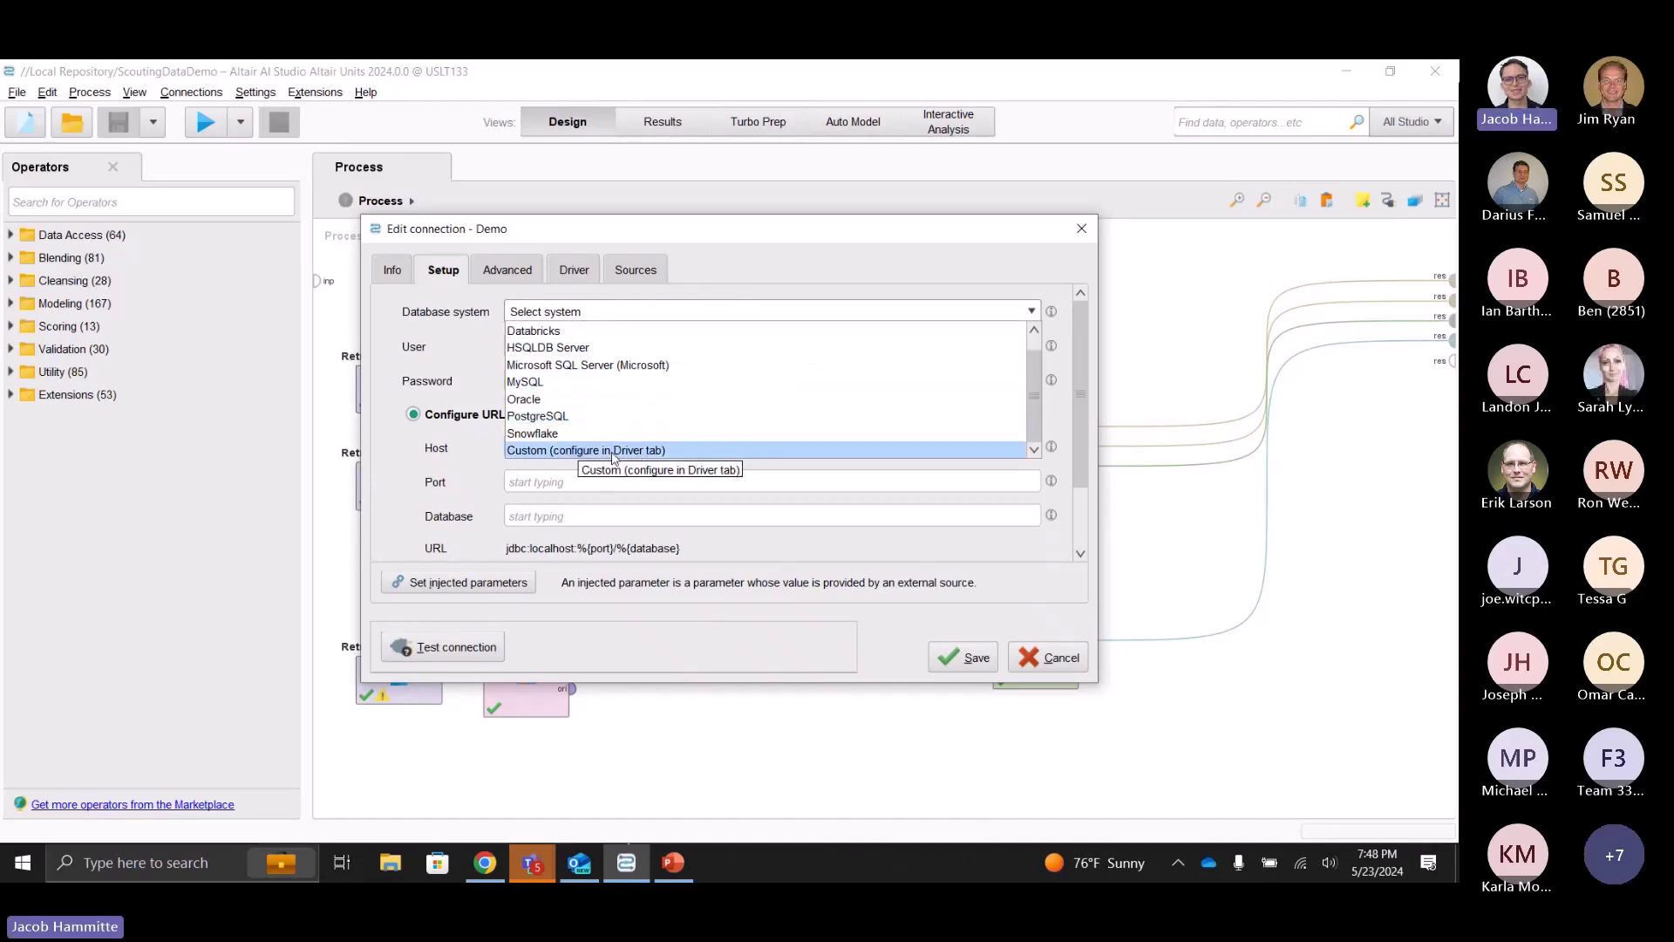
click(587, 416)
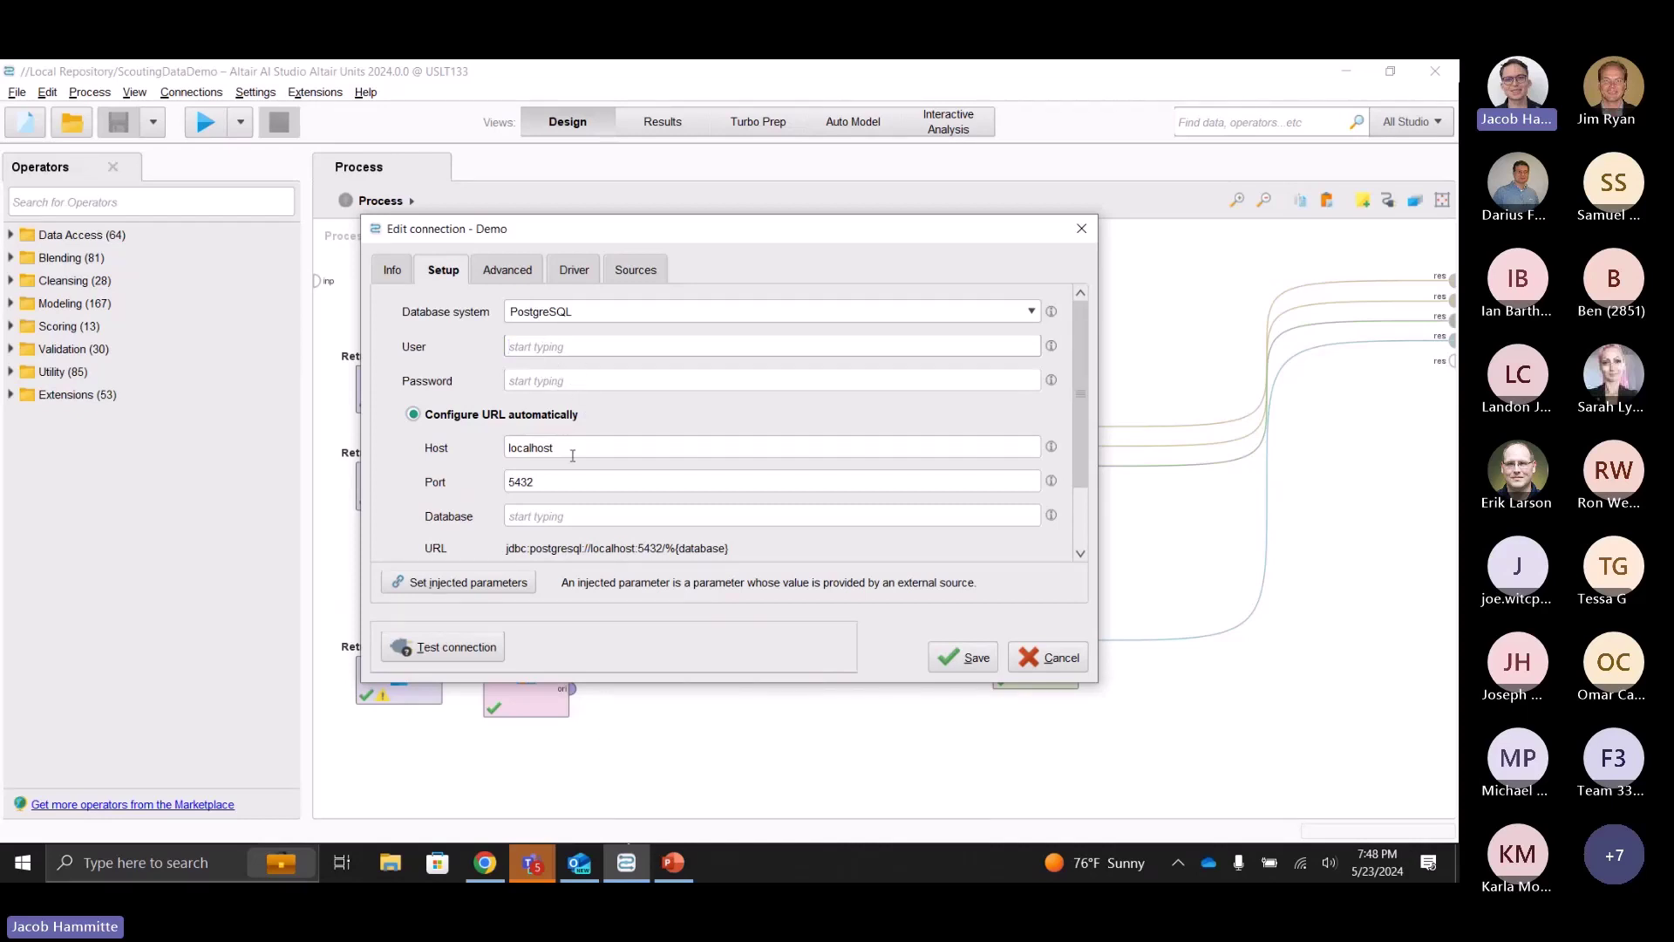
click(548, 517)
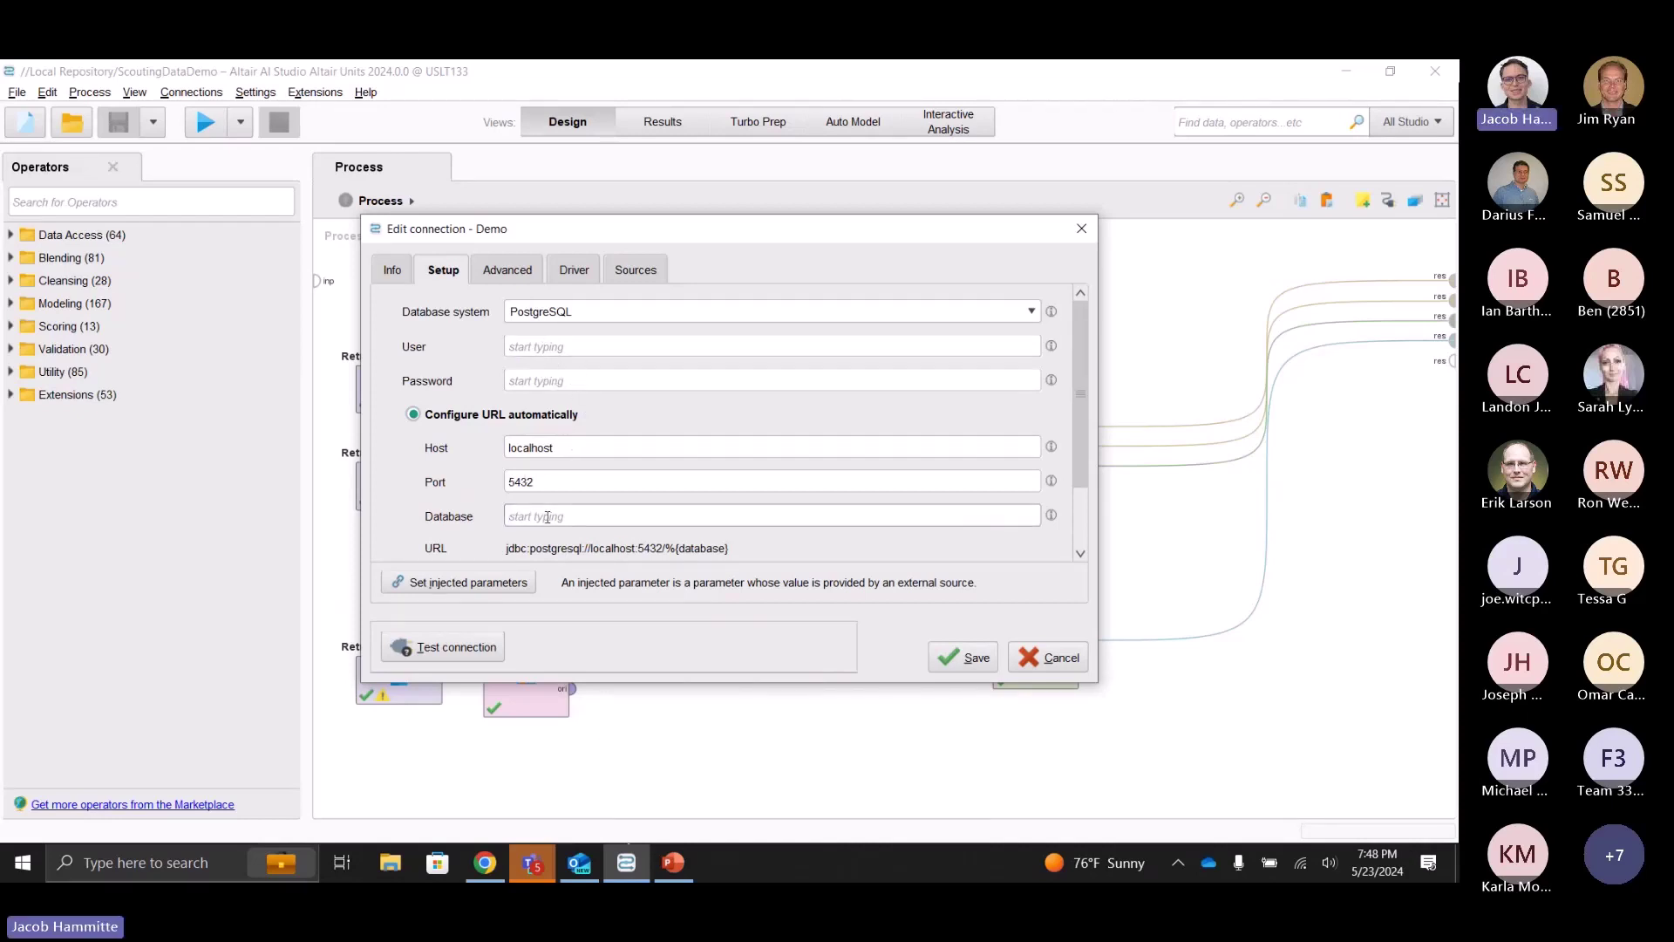
click(1039, 660)
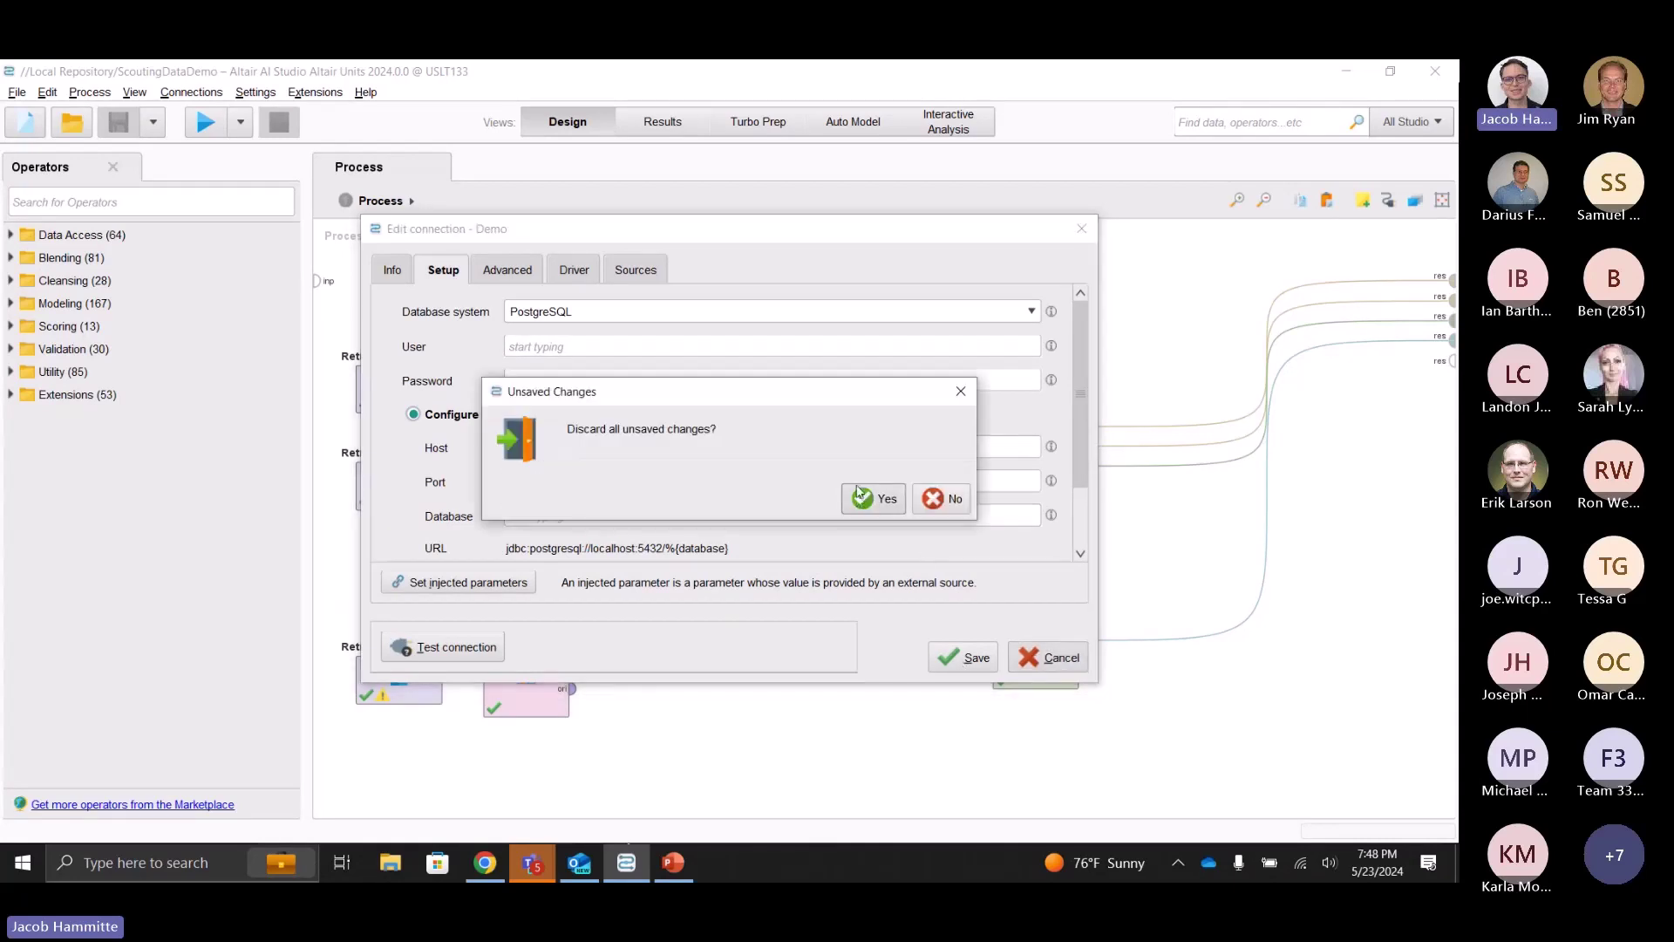
click(859, 494)
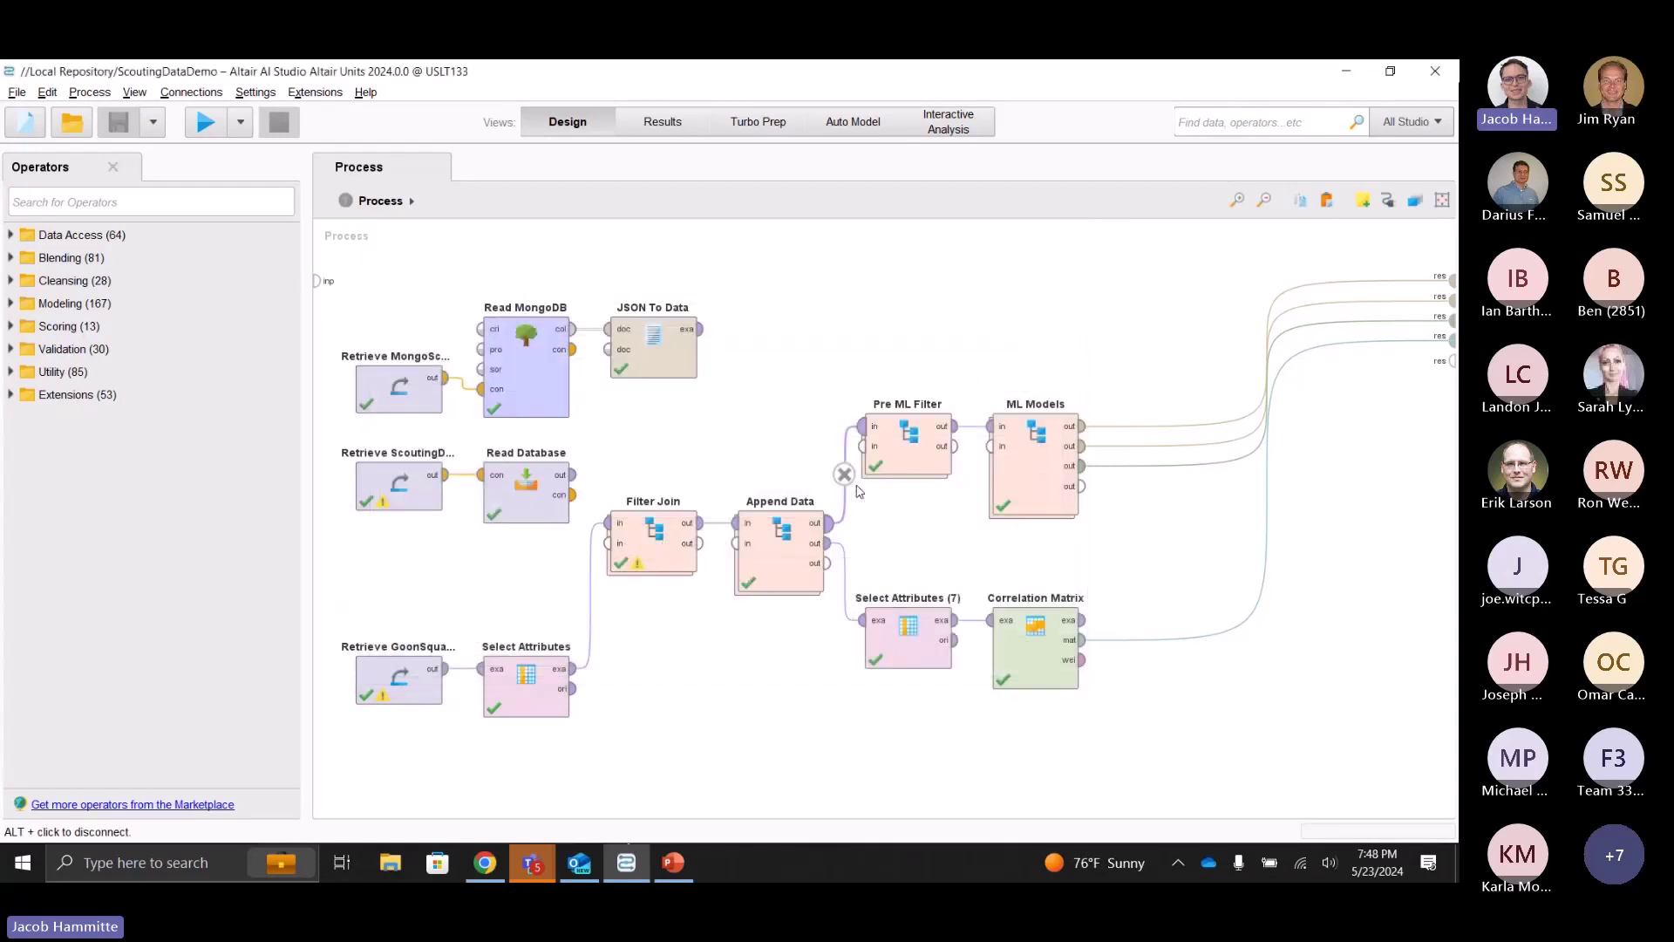
Select the Read Database operator and show the Parameters panel below the process.
click(538, 491)
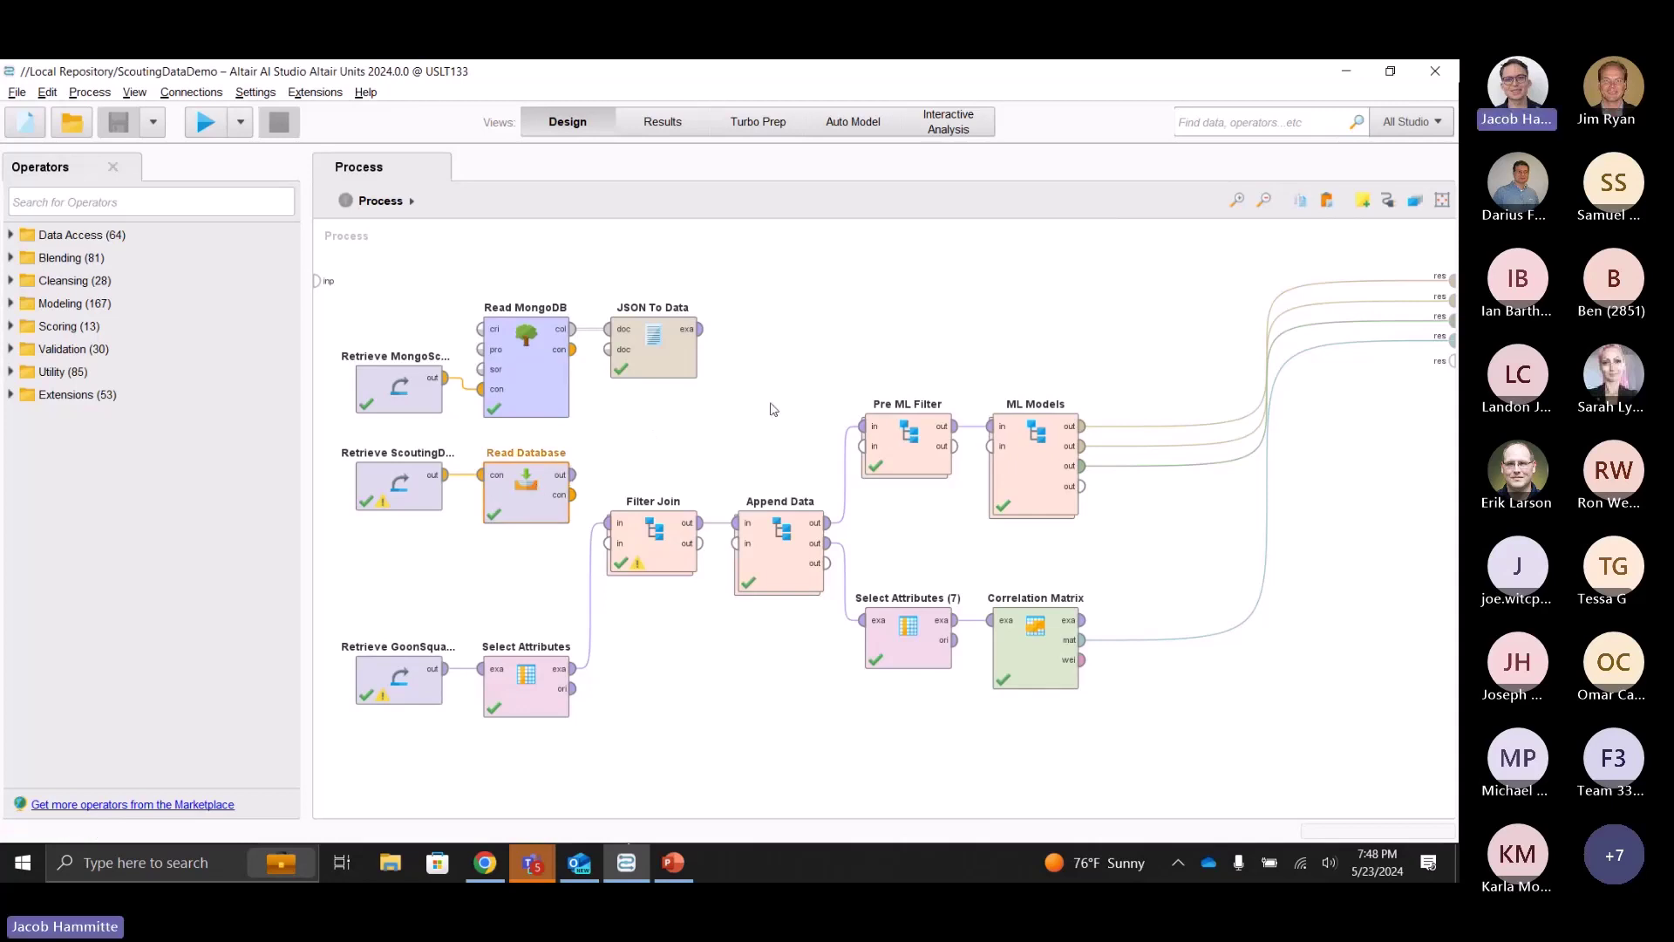
click(134, 93)
mouse_move(209, 114)
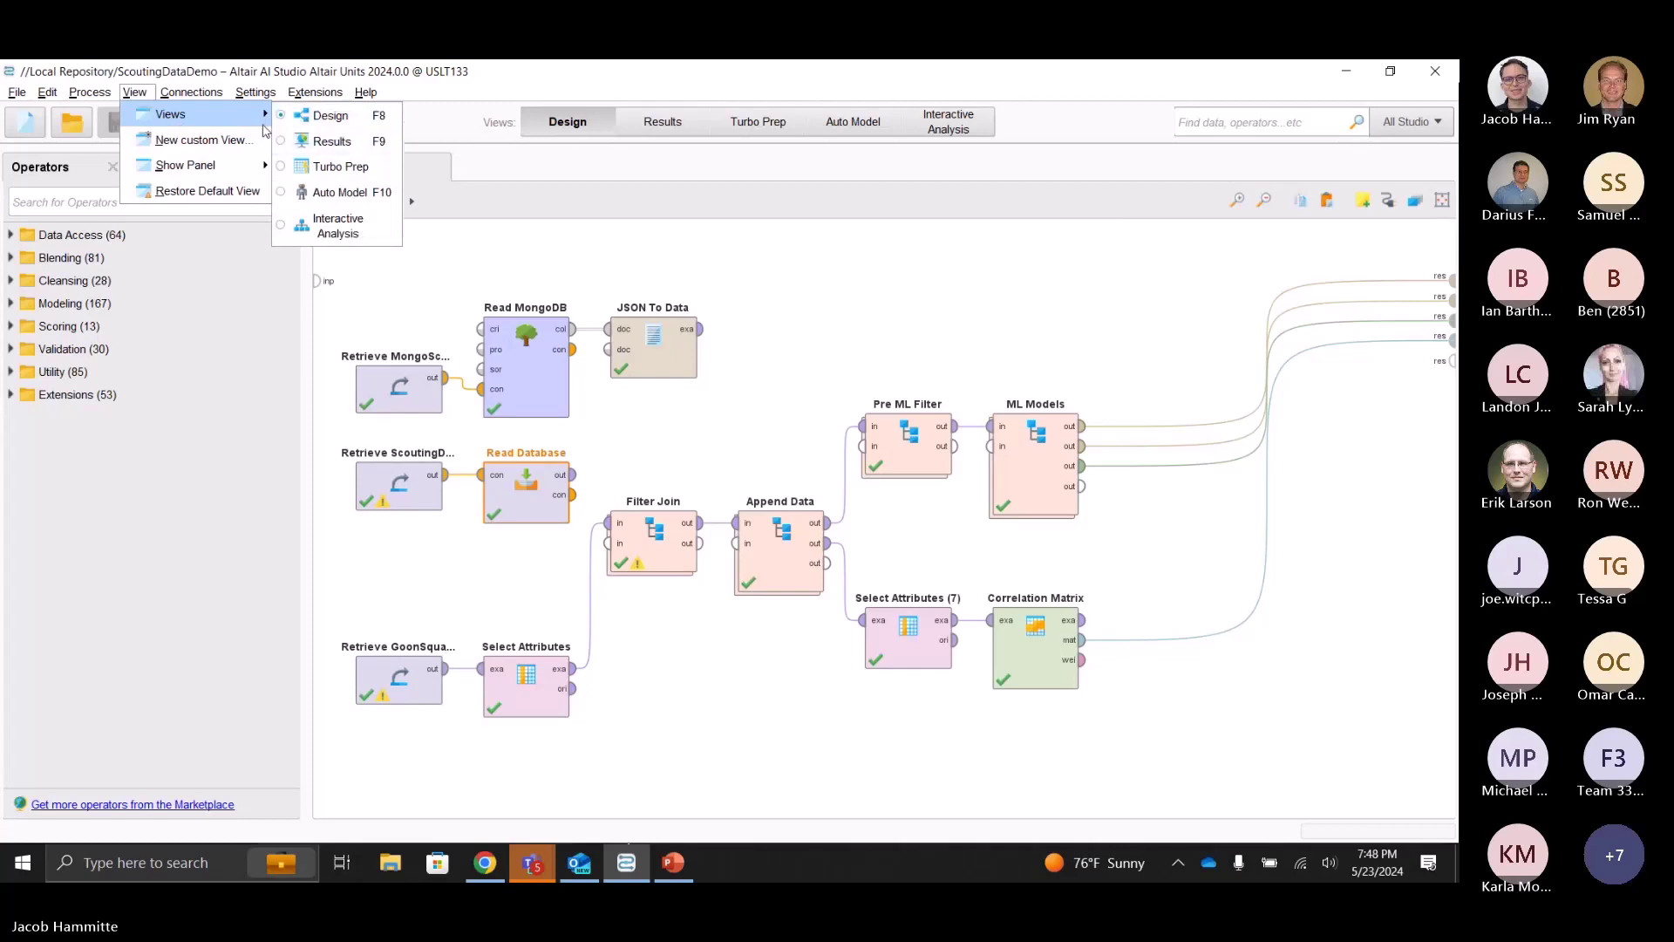
mouse_move(244, 166)
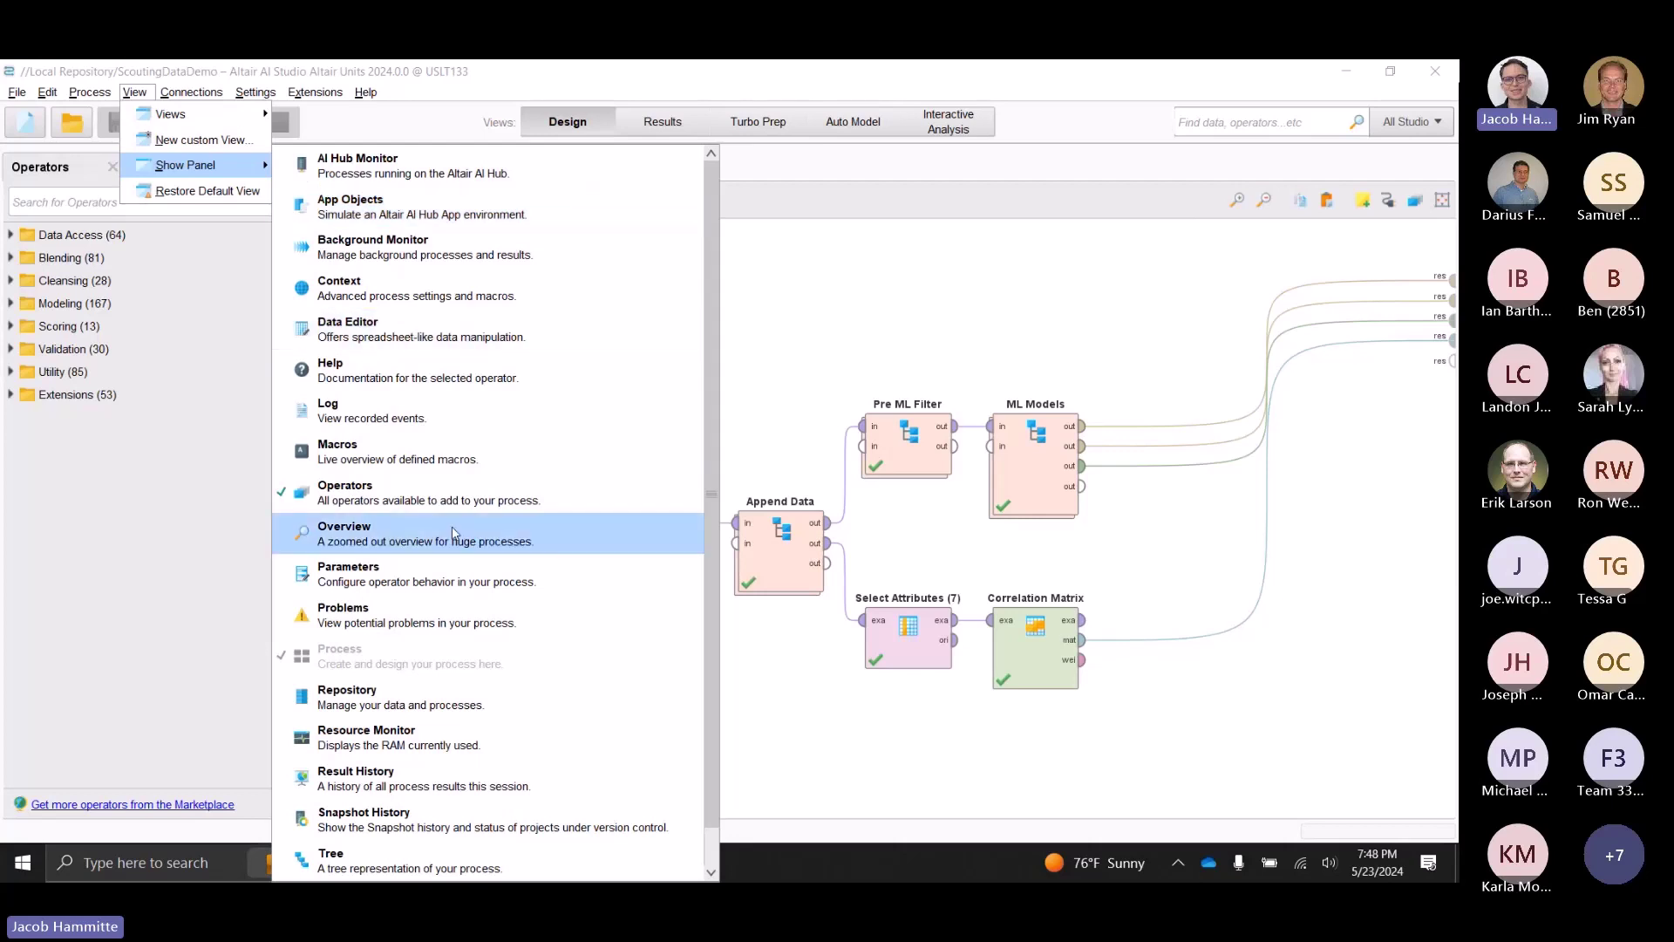
click(456, 572)
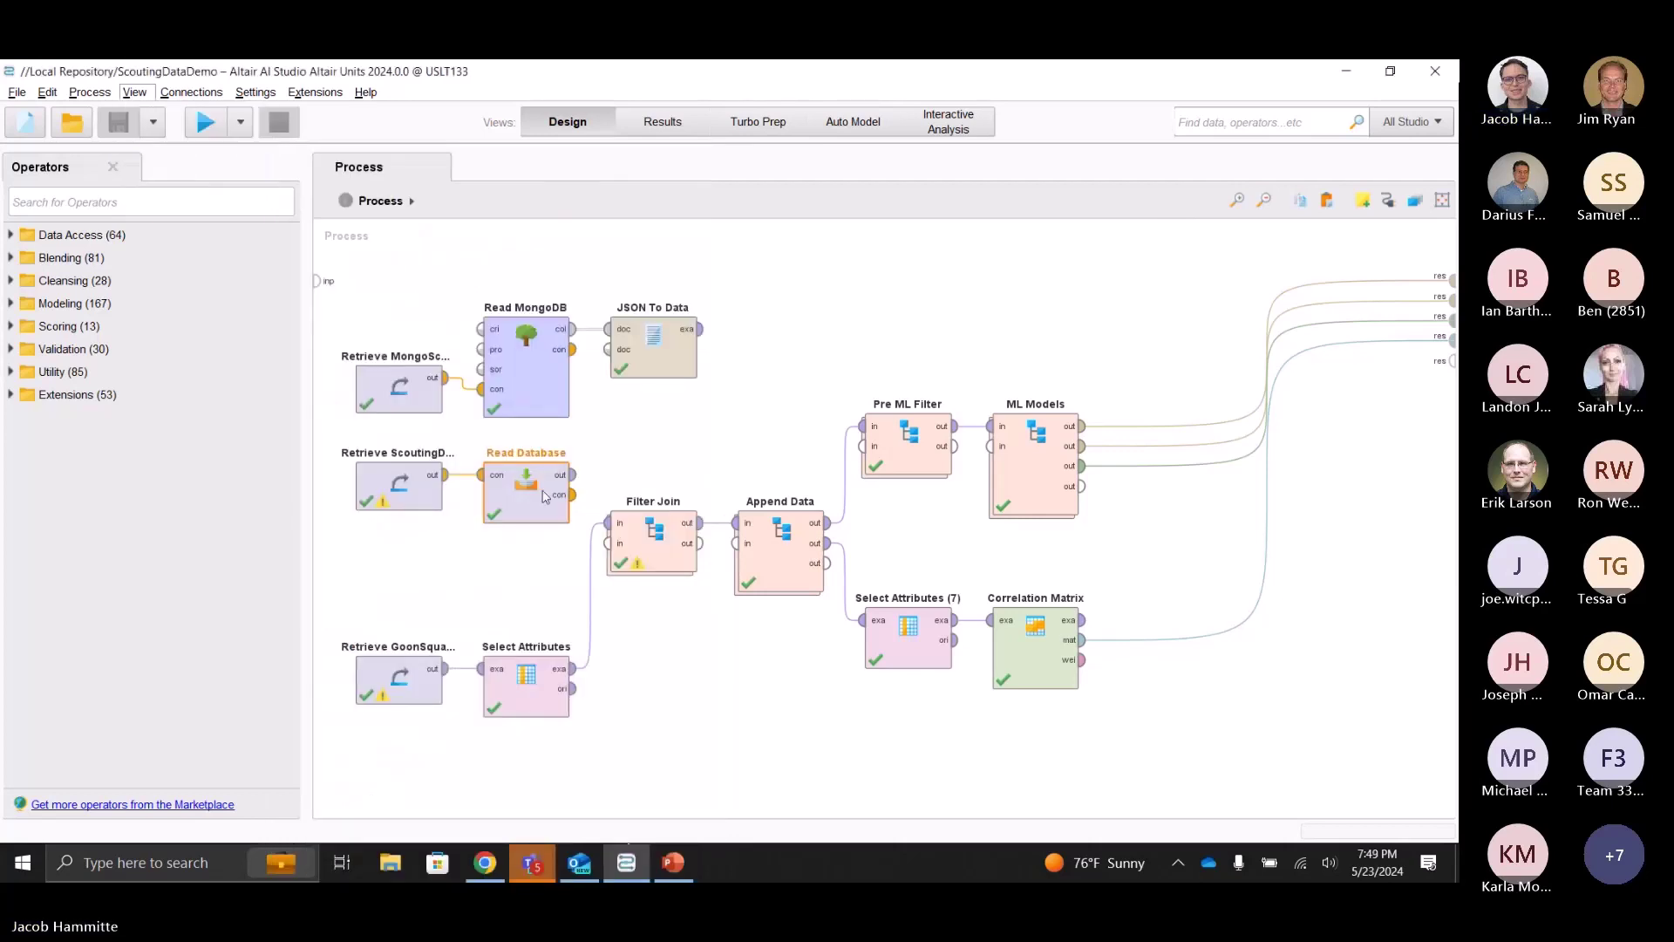
click(1363, 200)
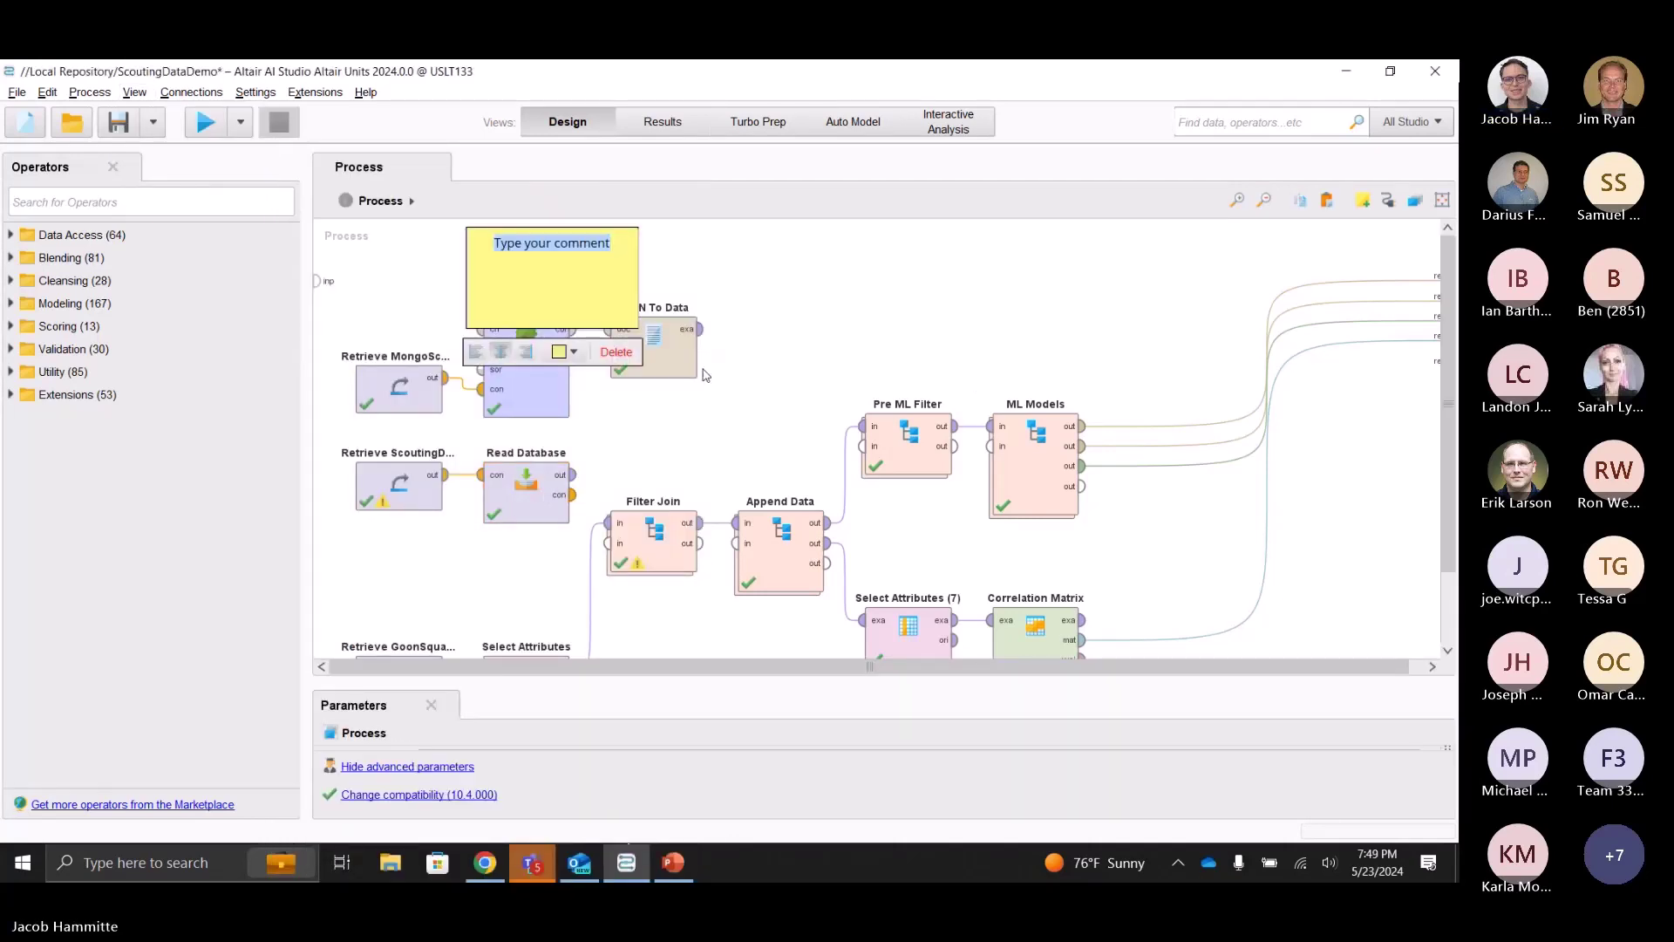
click(616, 351)
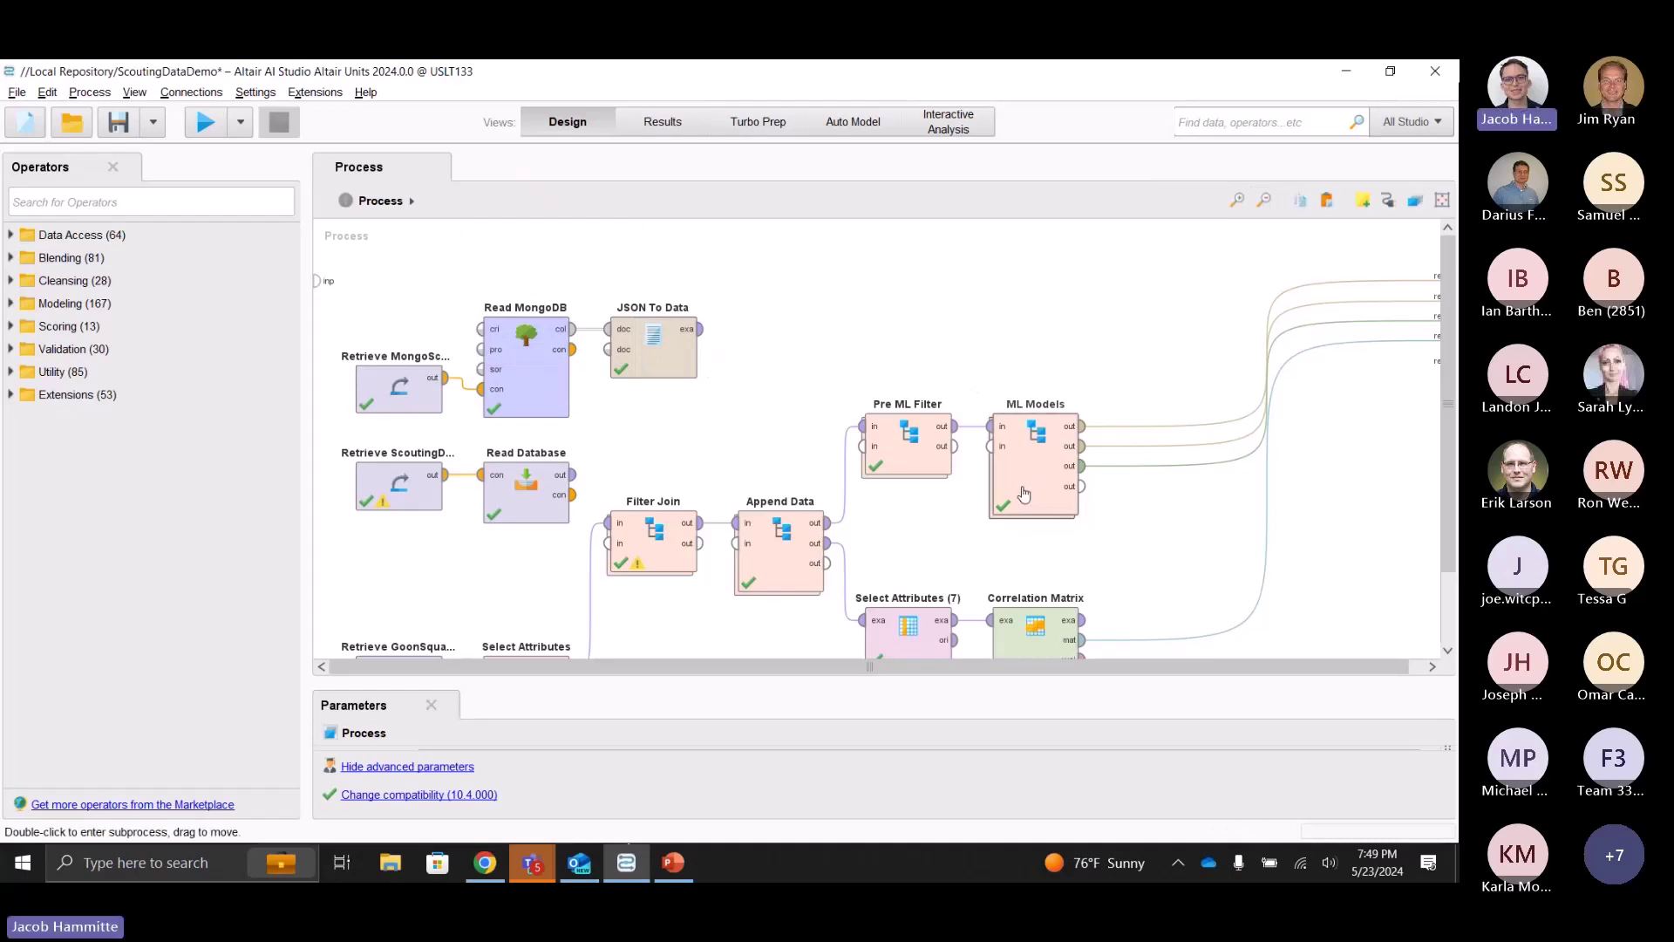
Connect the Read Database output to the free process result port and run the process to view the retrieved data.
scroll(790, 601, down, 1)
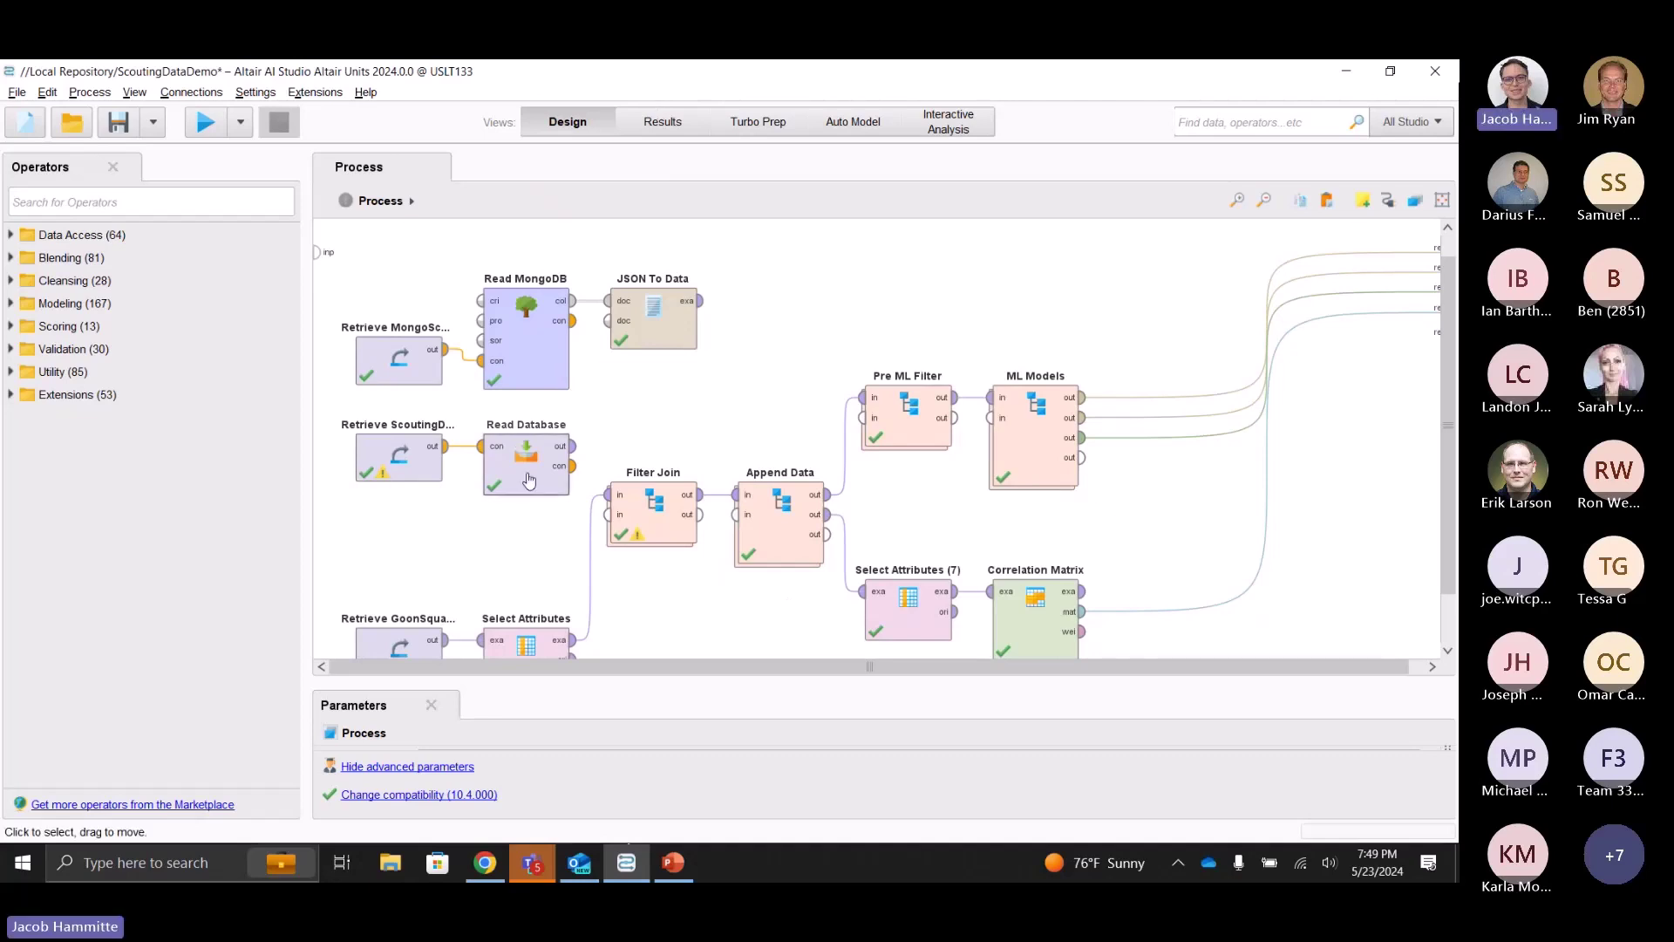
click(571, 447)
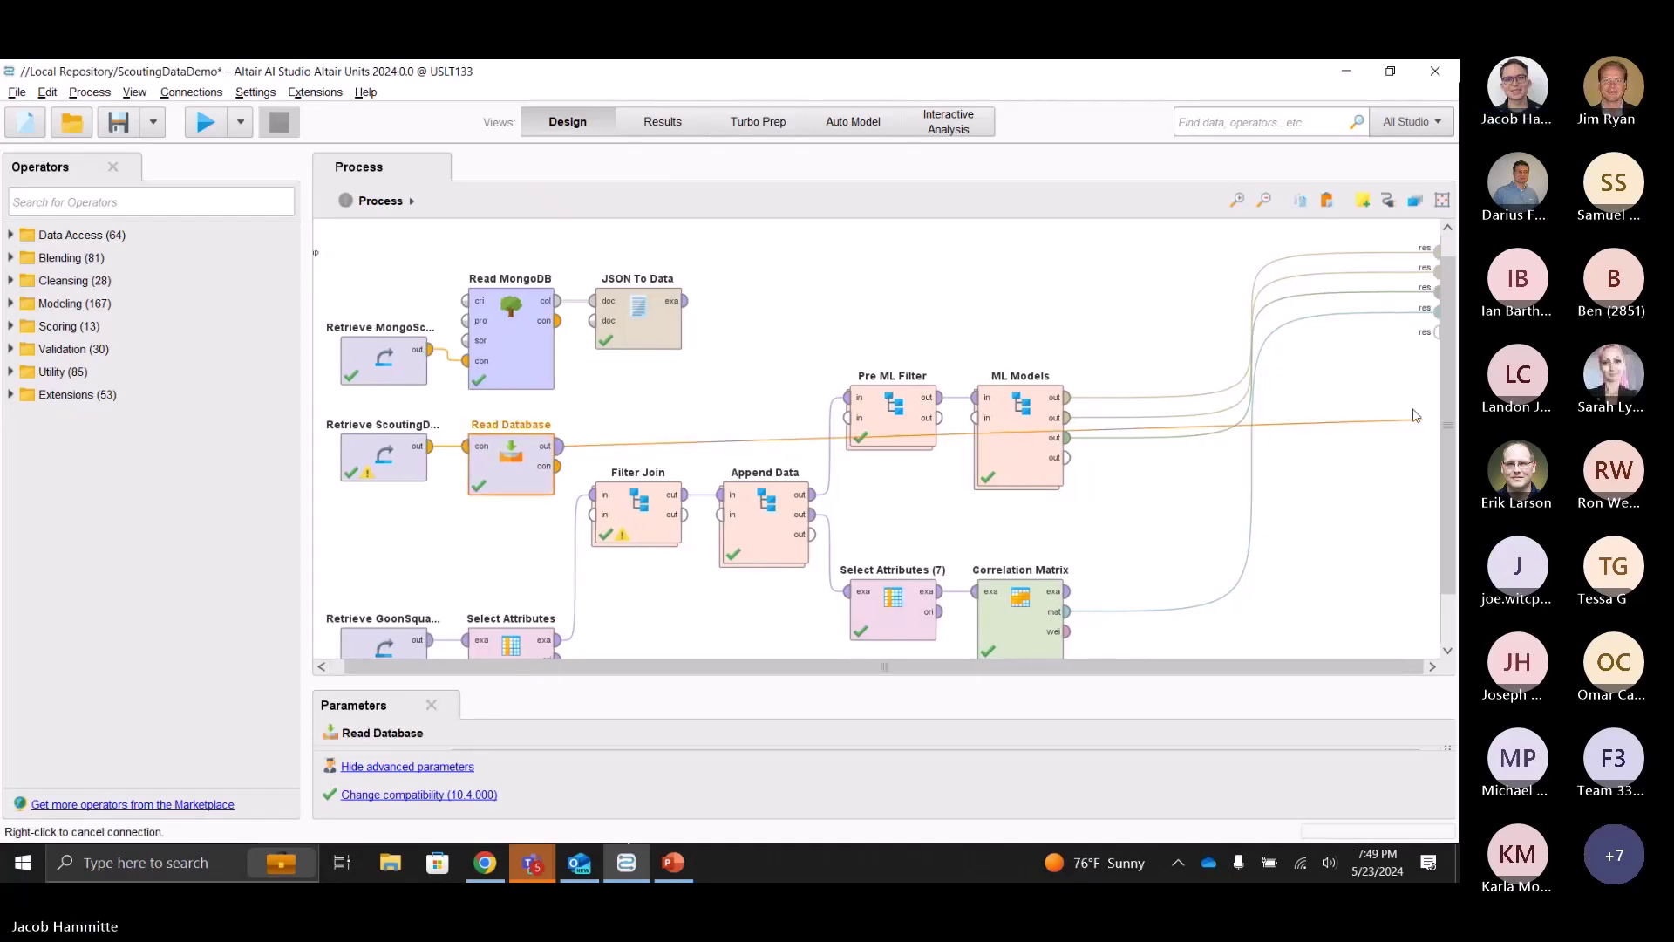
click(1437, 331)
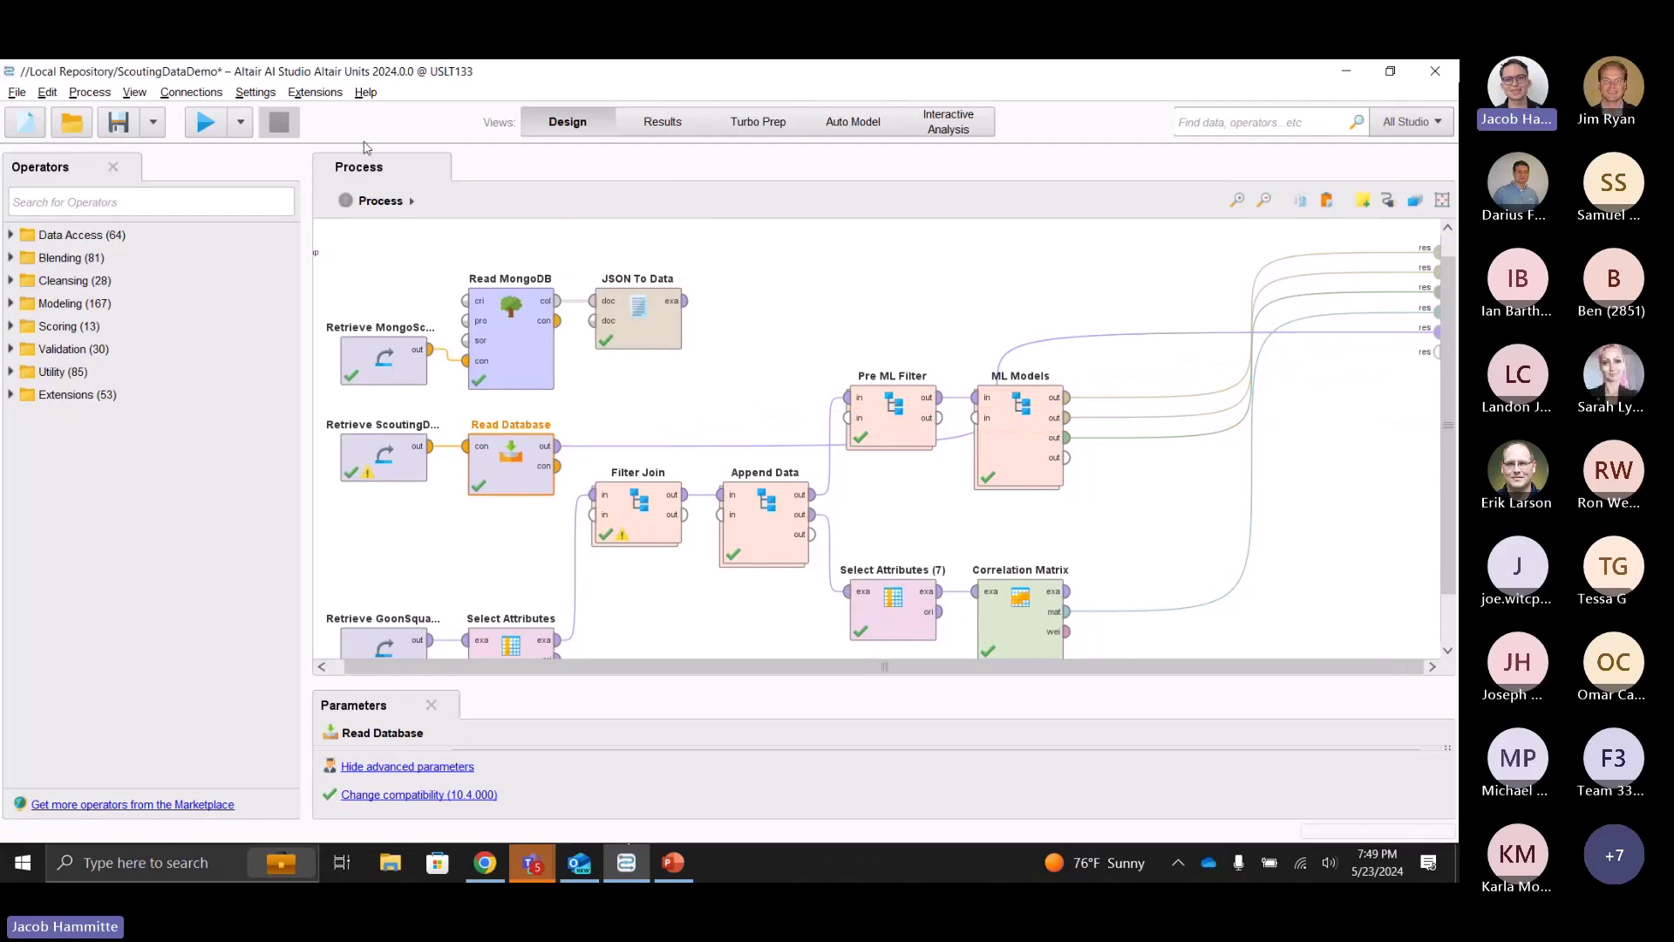
click(208, 129)
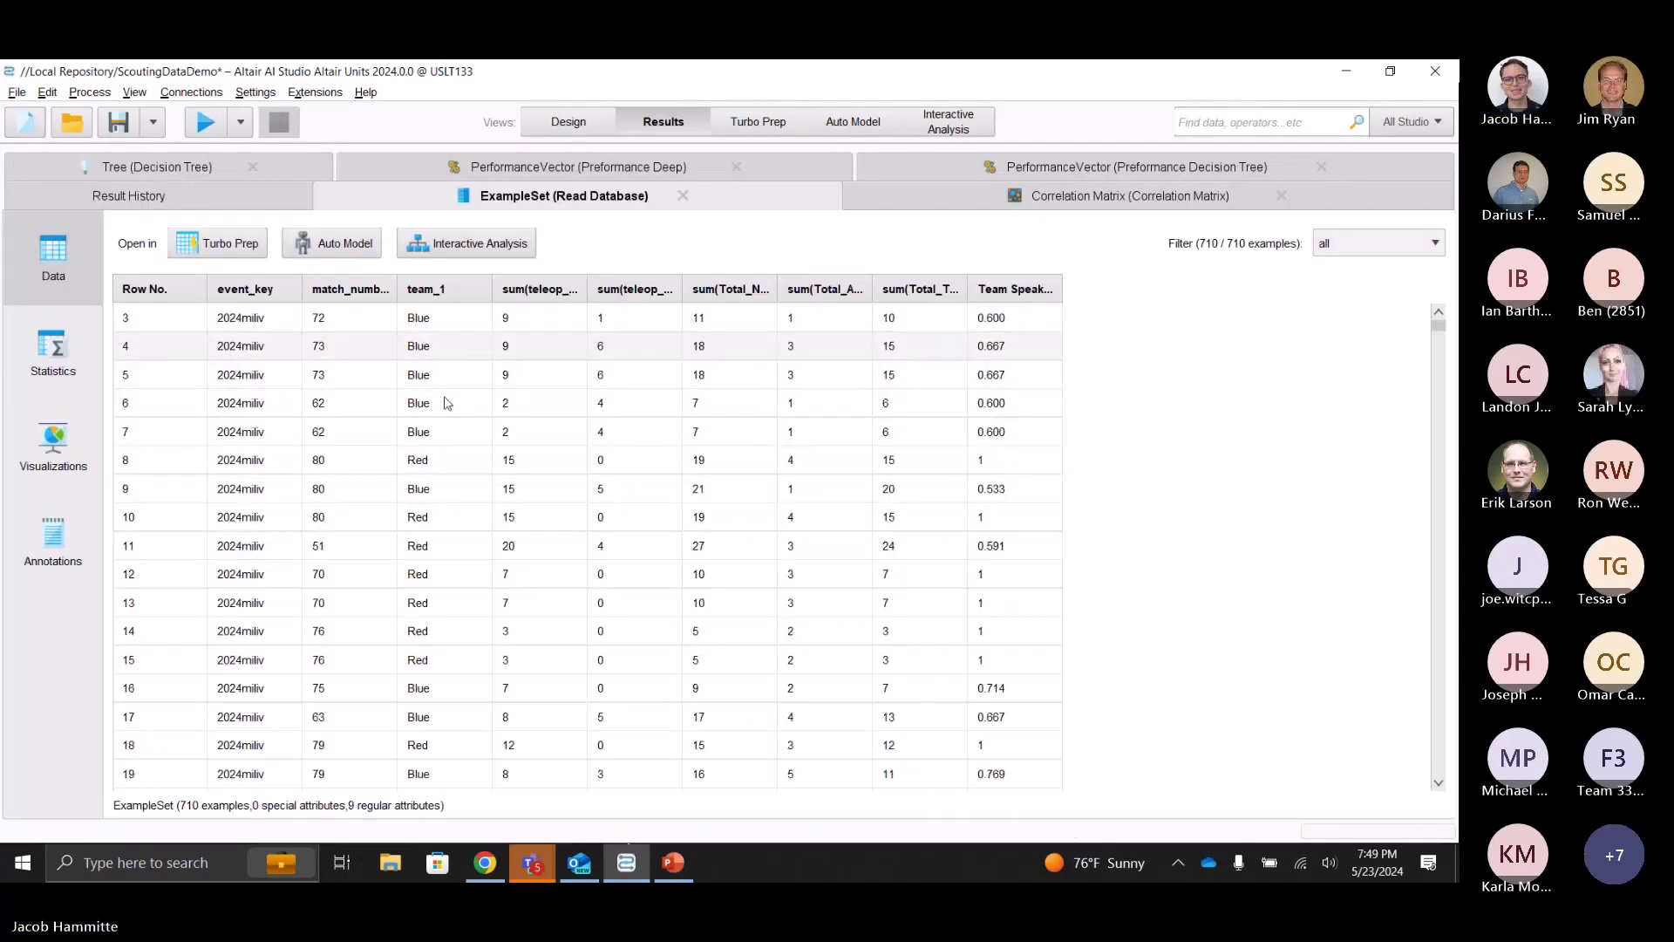
scroll(446, 402, up, 1)
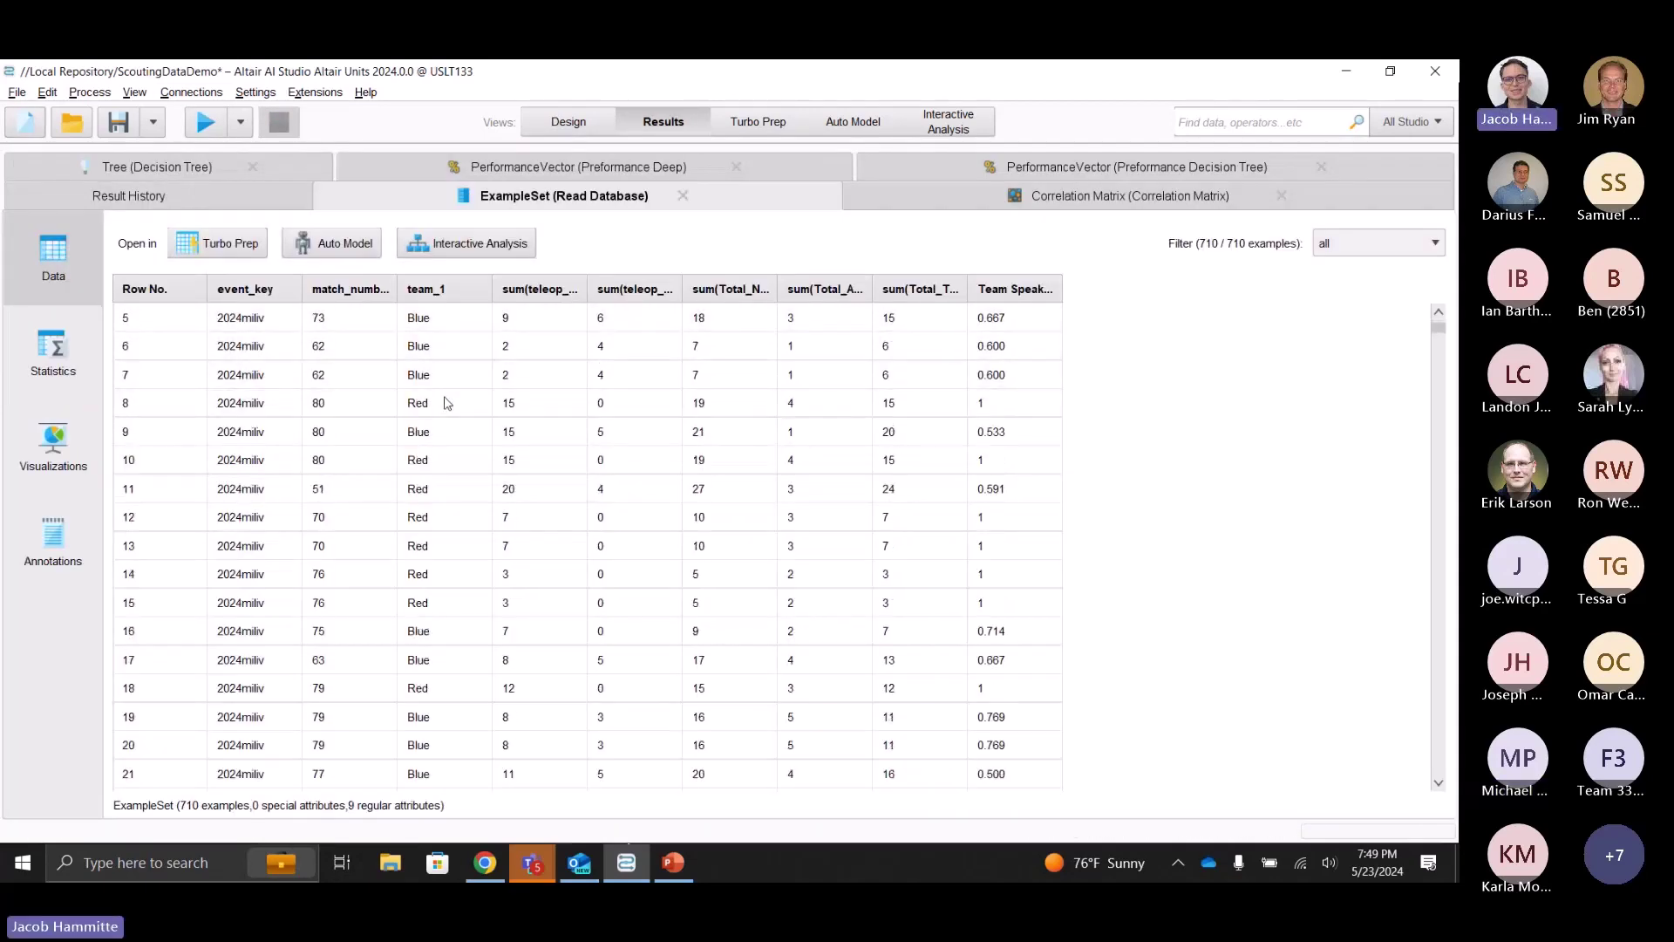
Return to the process design, select the Select Attributes operator and open the Append Data subprocess.
click(569, 122)
scroll(683, 515, down, 1)
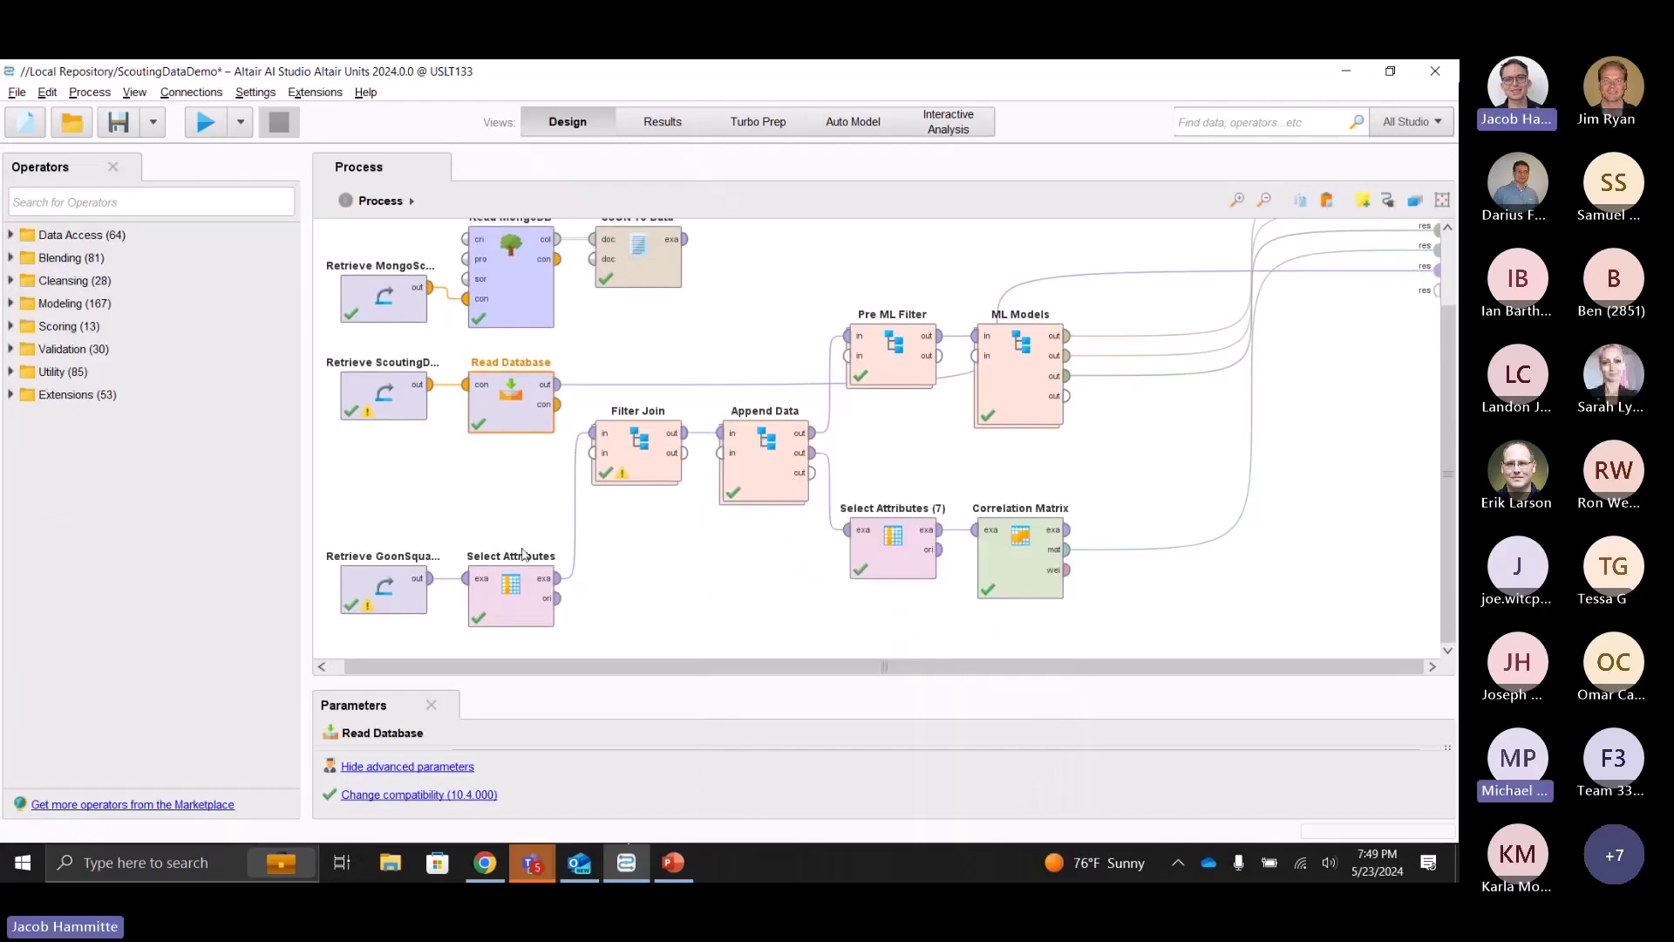
click(517, 596)
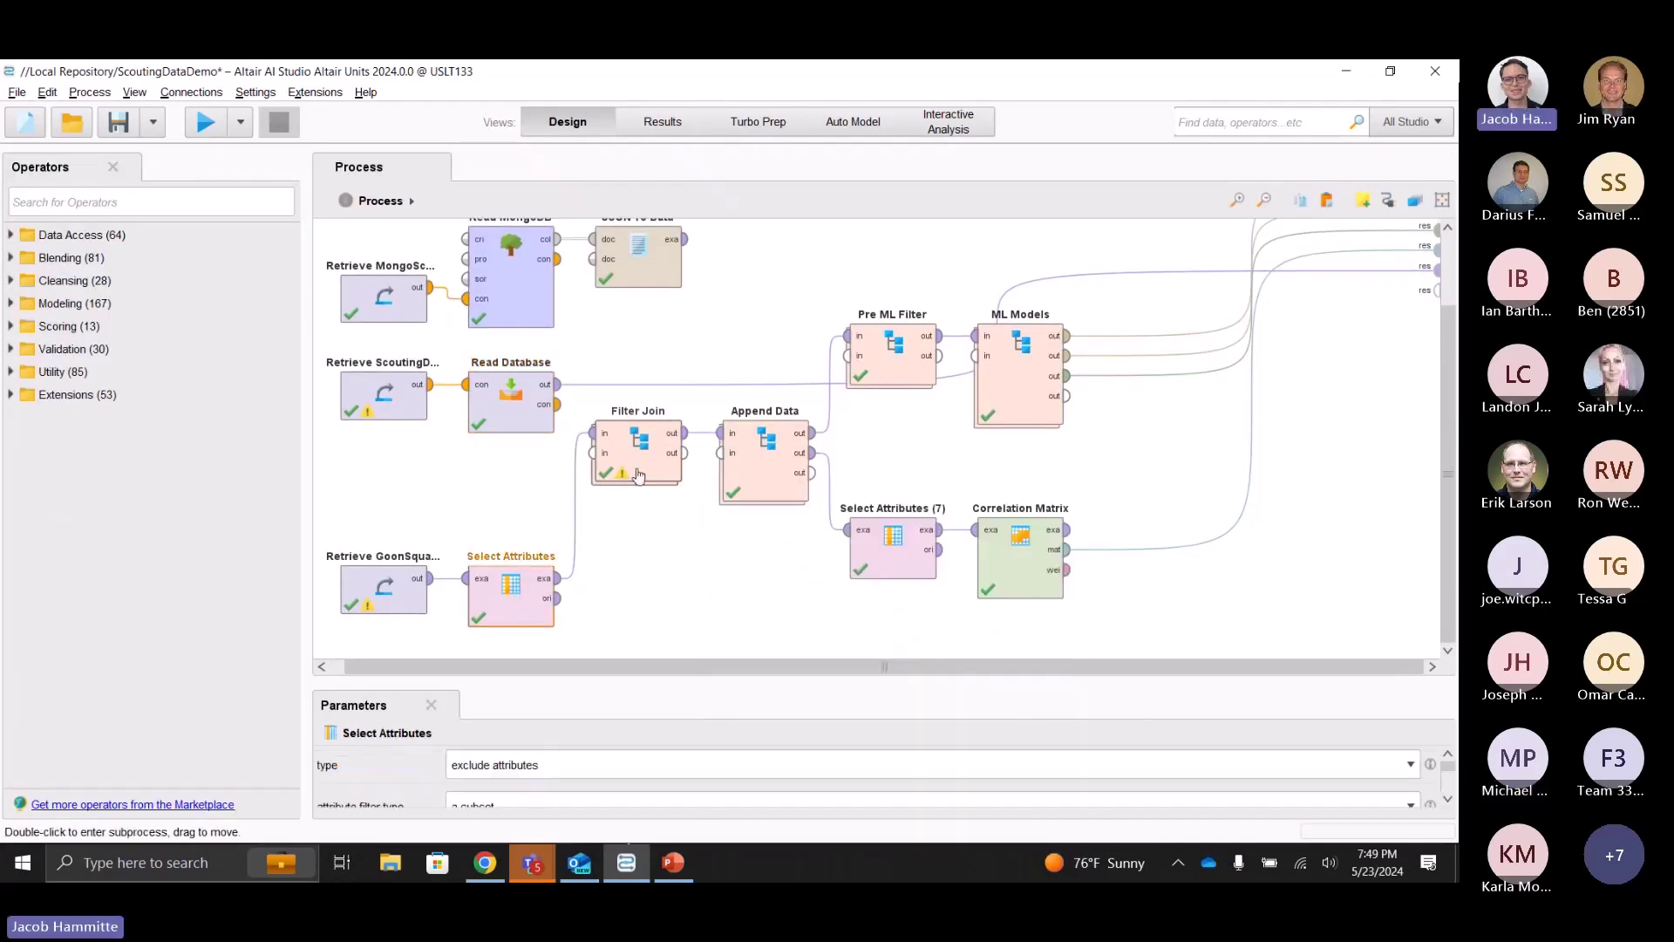
double_click(771, 481)
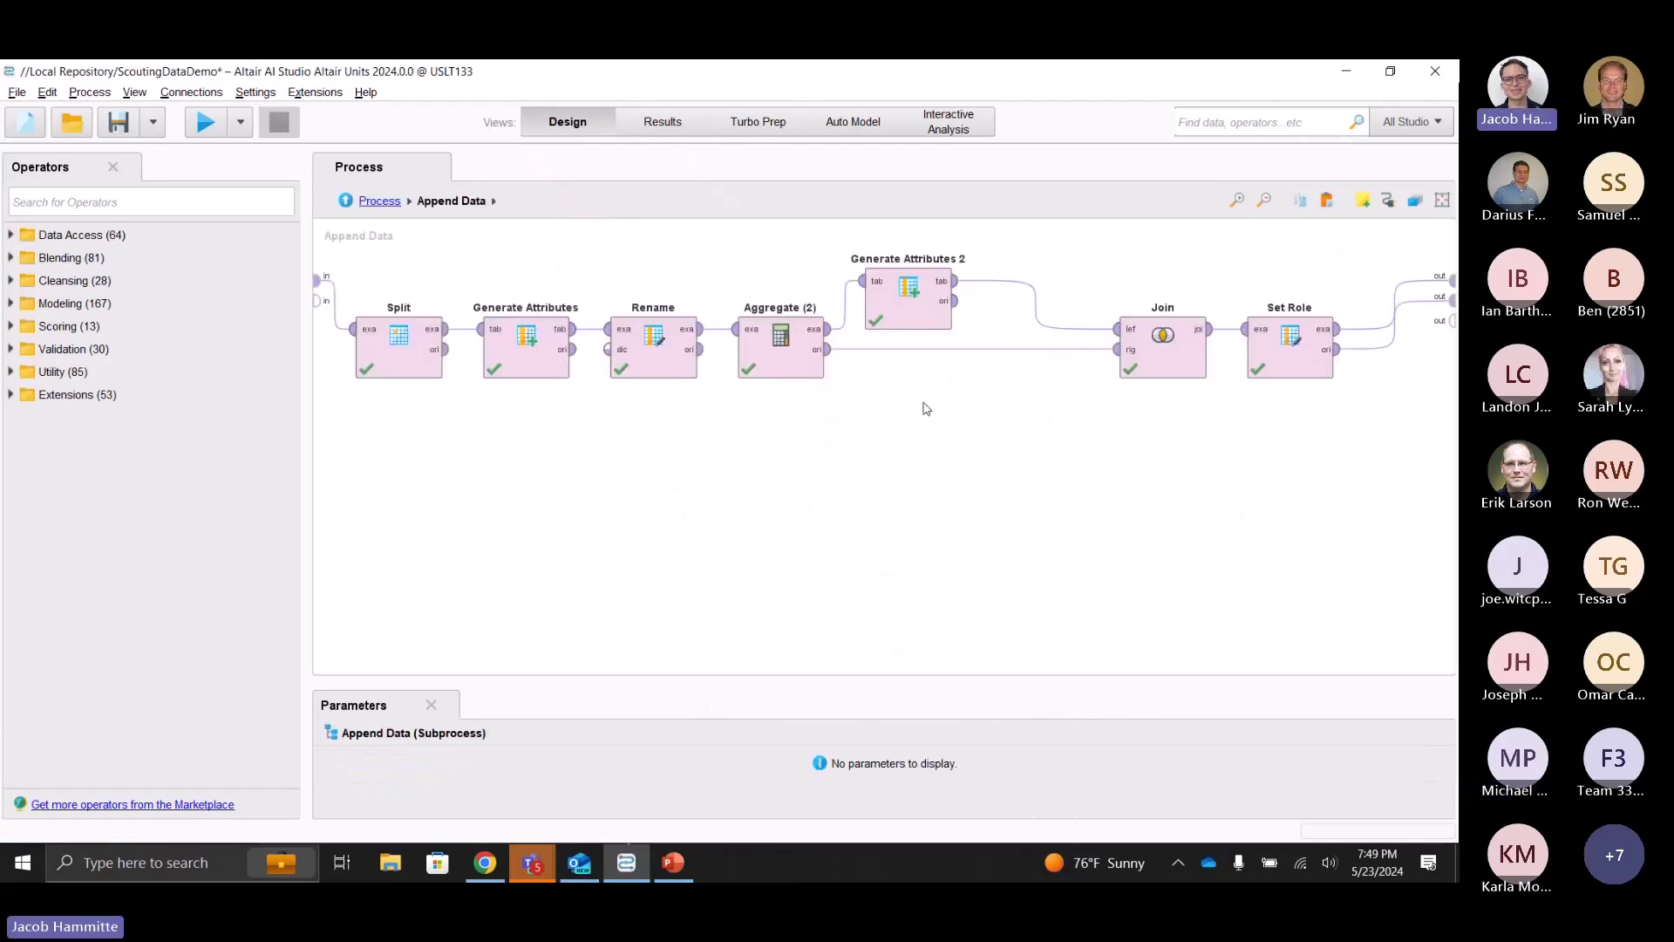
Examine the aggregation attributes and functions of the Aggregate (2) operator, and close the list without changes.
click(775, 358)
double_click(775, 357)
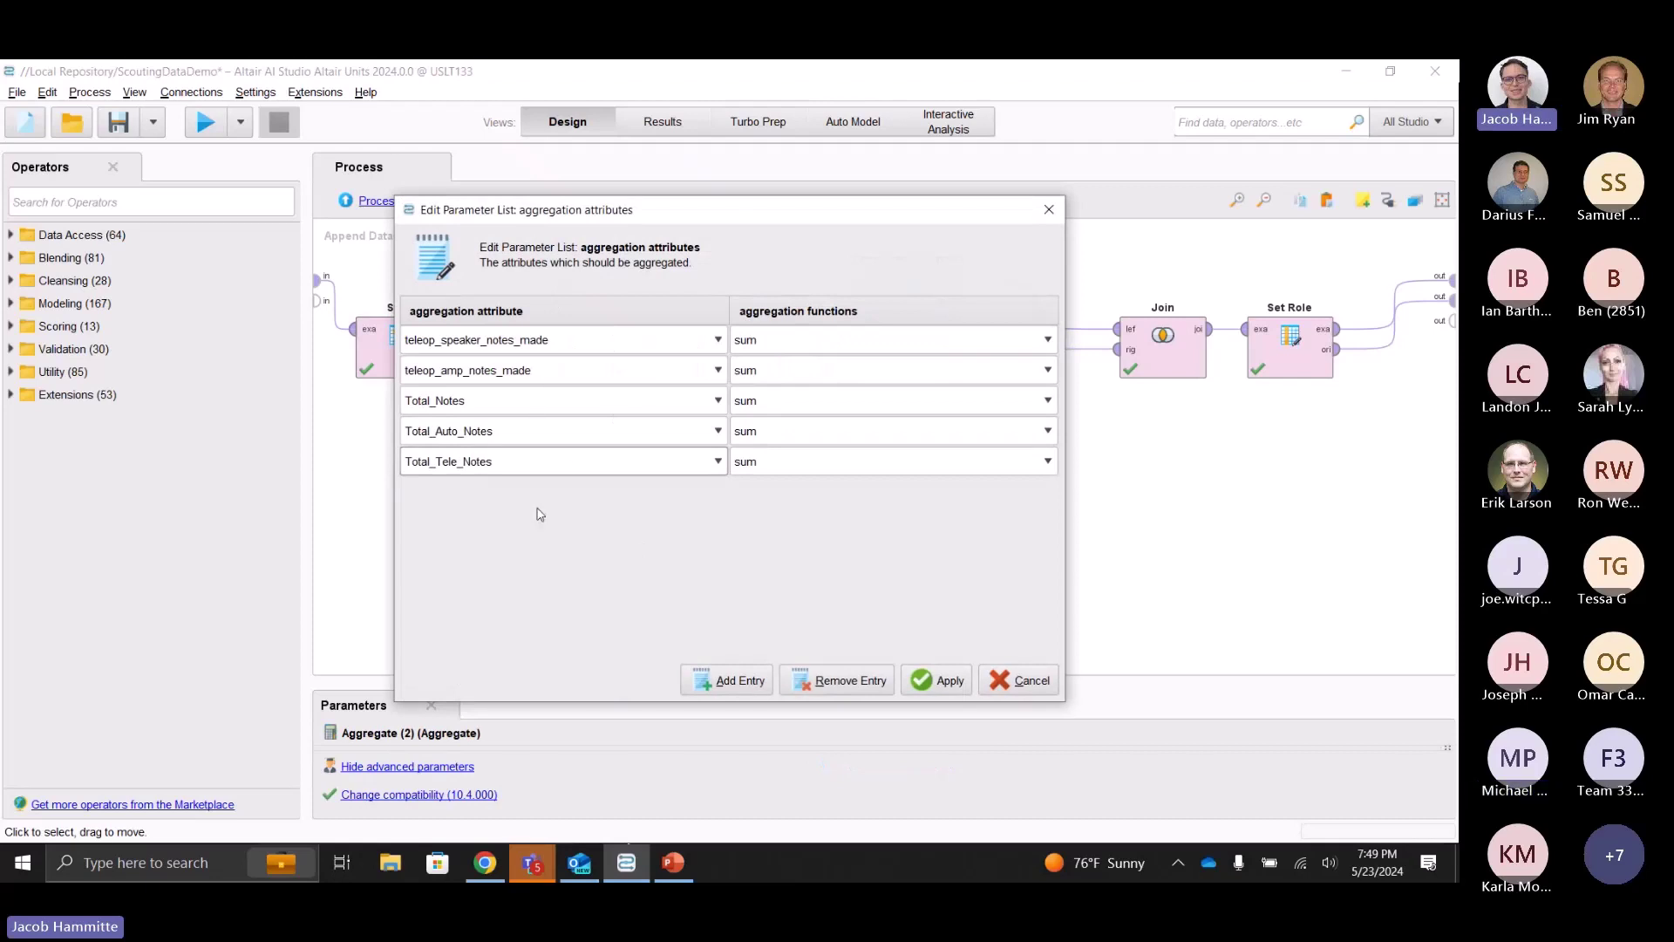
drag(779, 229, 471, 291)
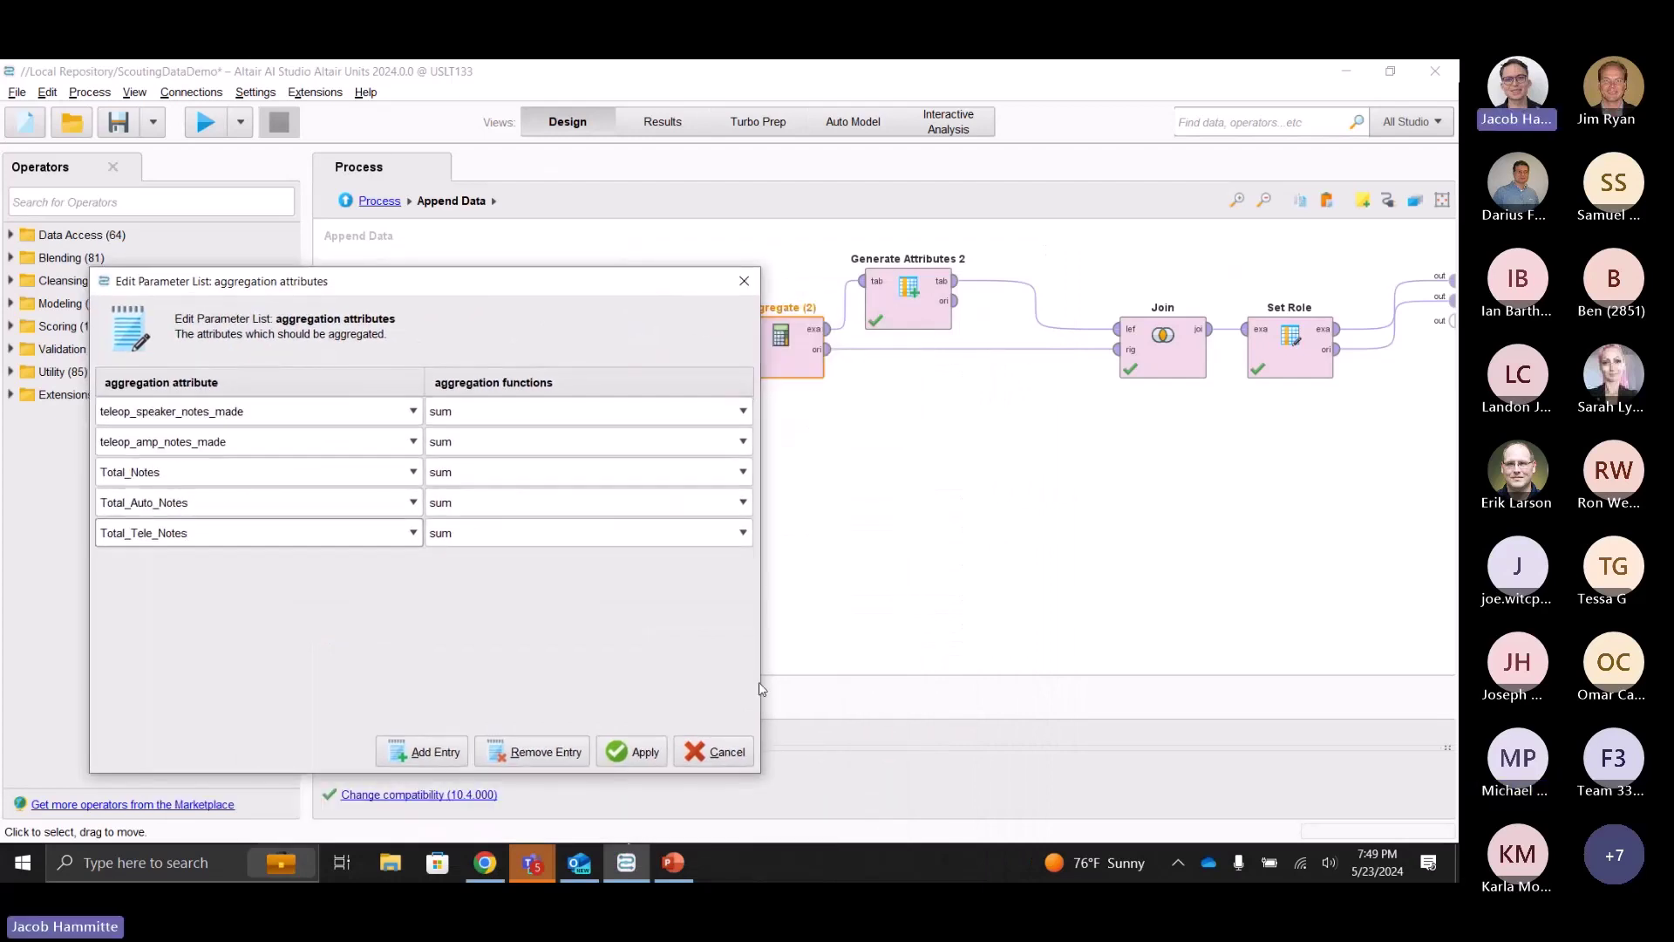
click(730, 760)
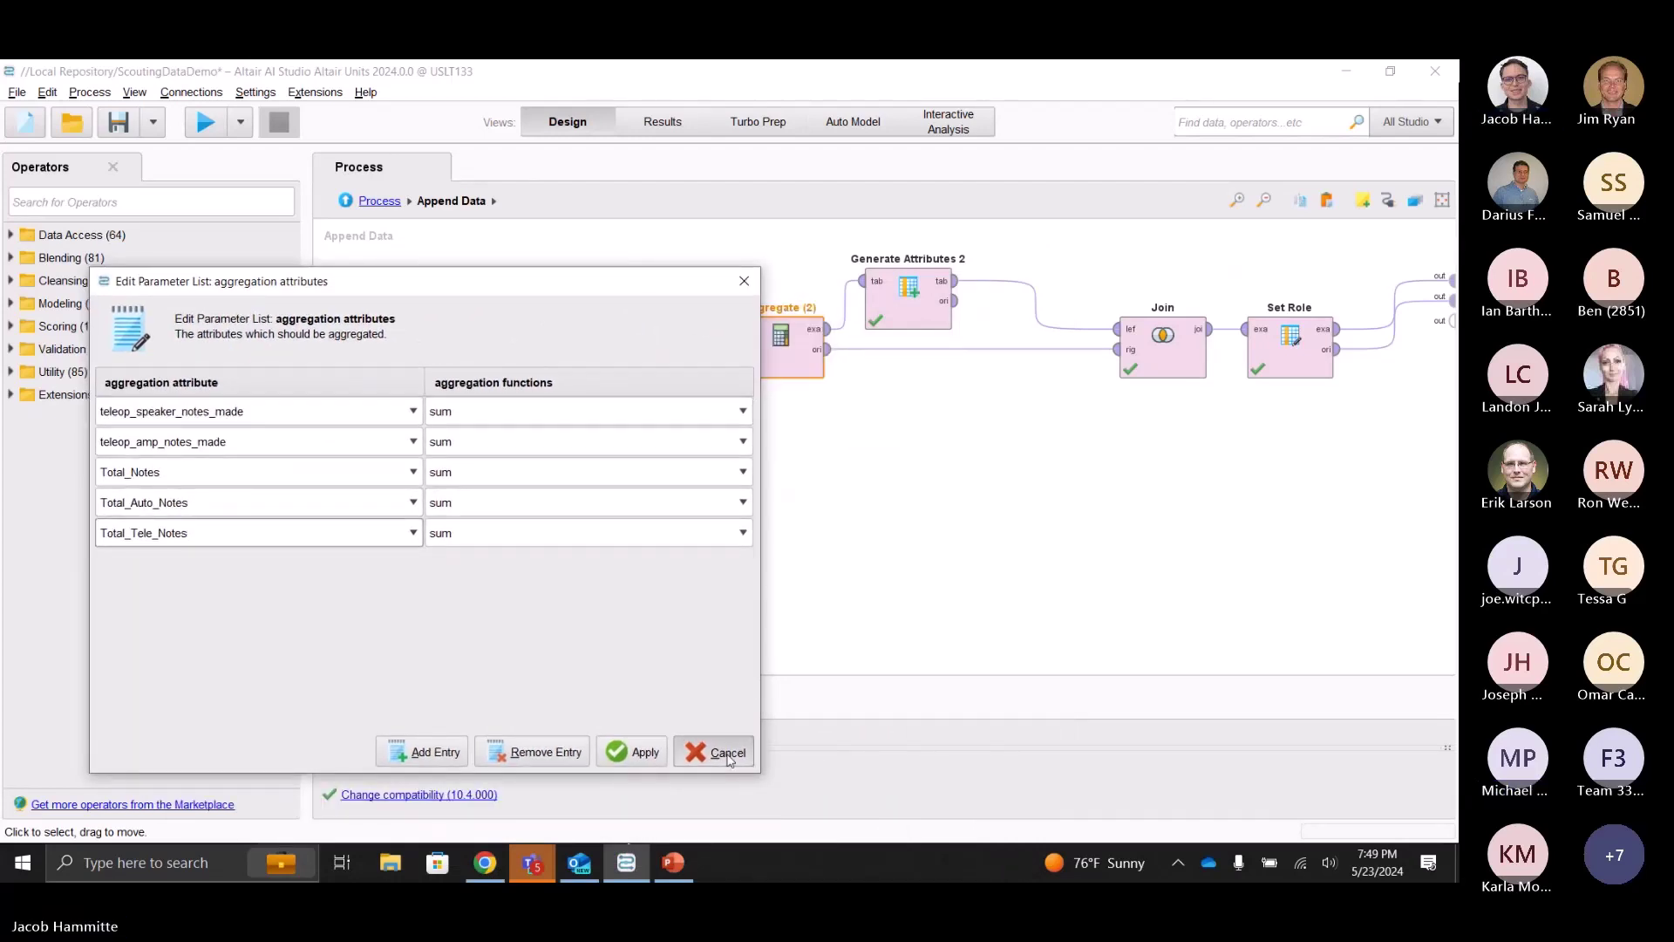
click(860, 385)
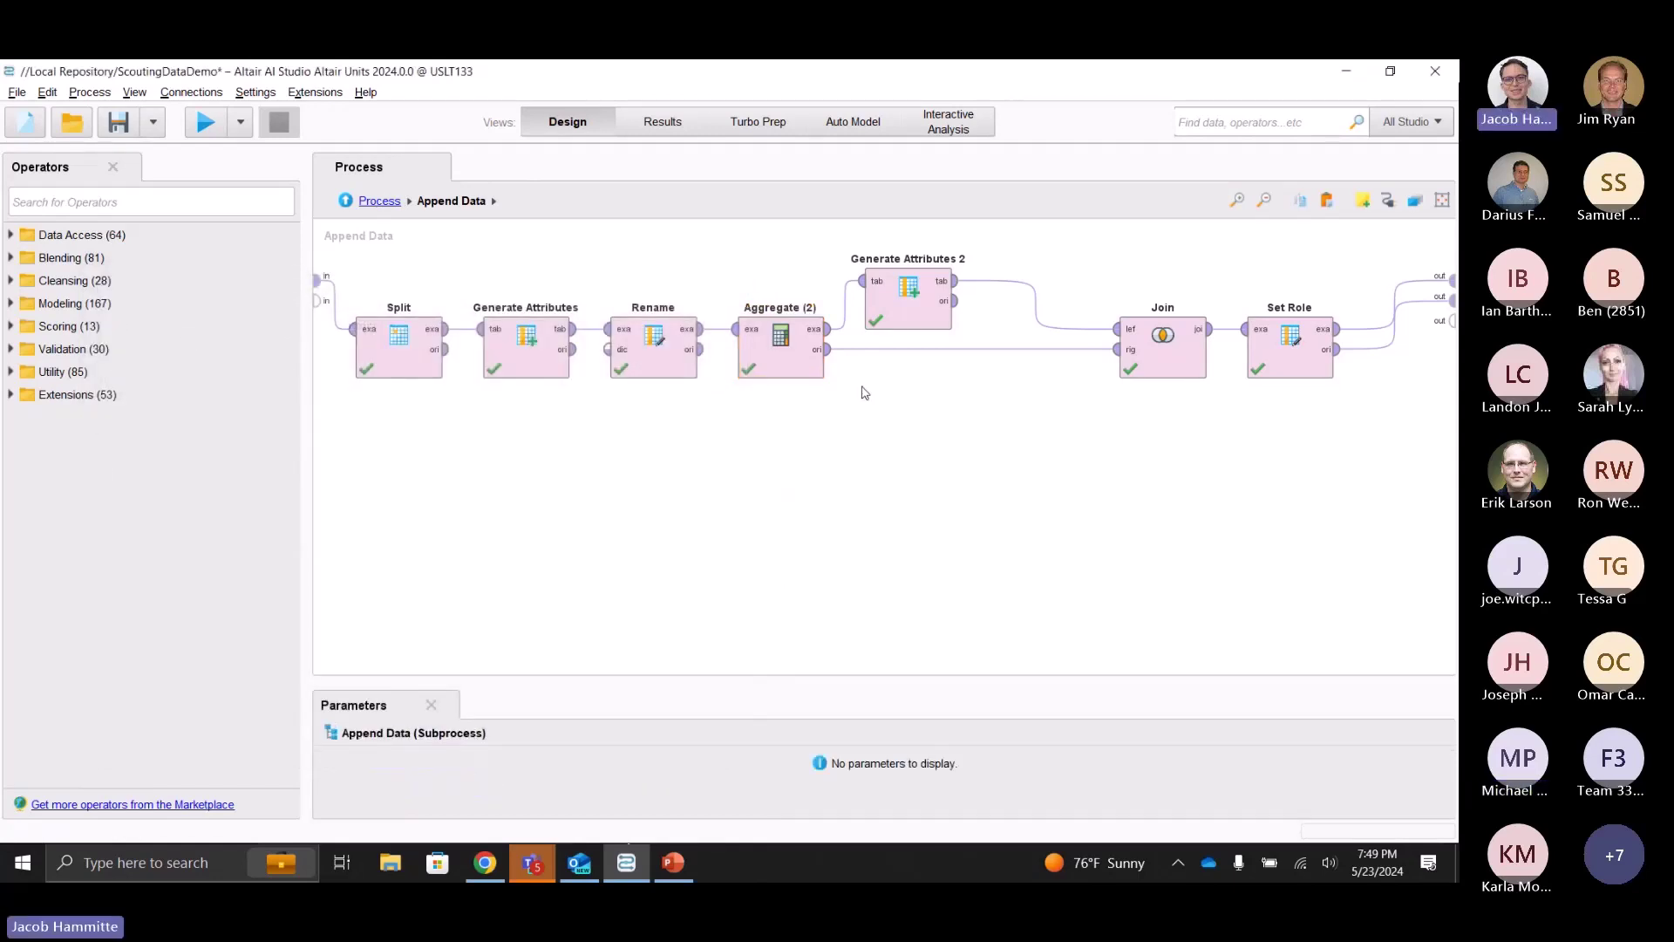
Inspect the Team Speaker Percent expression in Generate Attributes 2 and close the expression editor without applying changes.
double_click(912, 296)
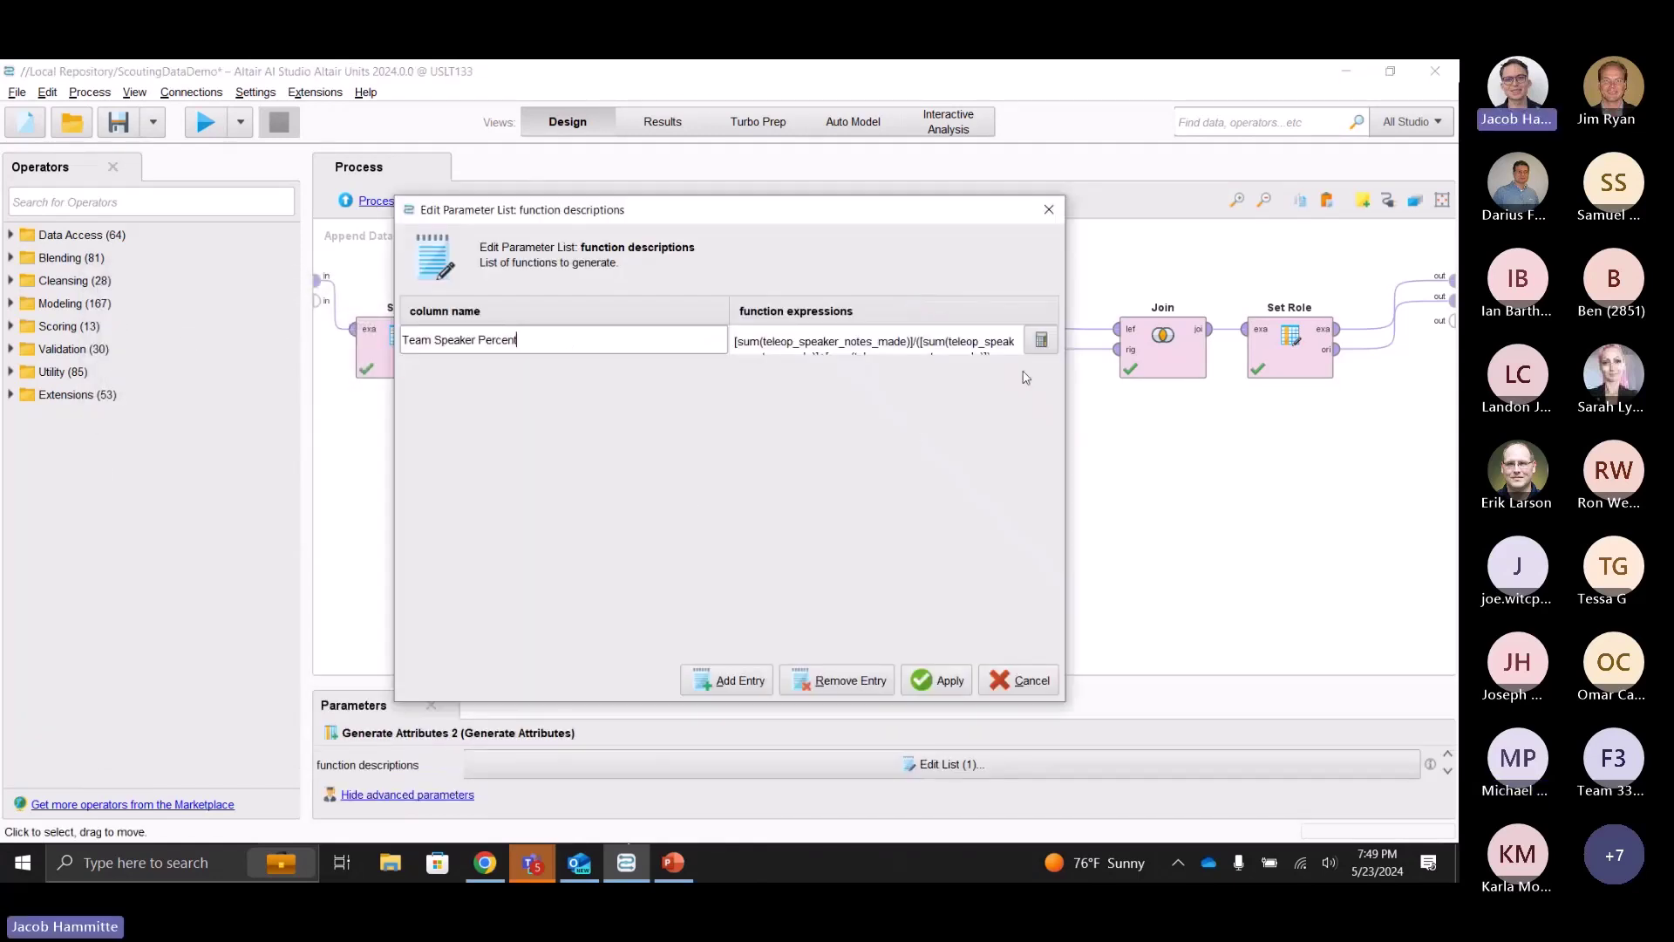
click(1042, 341)
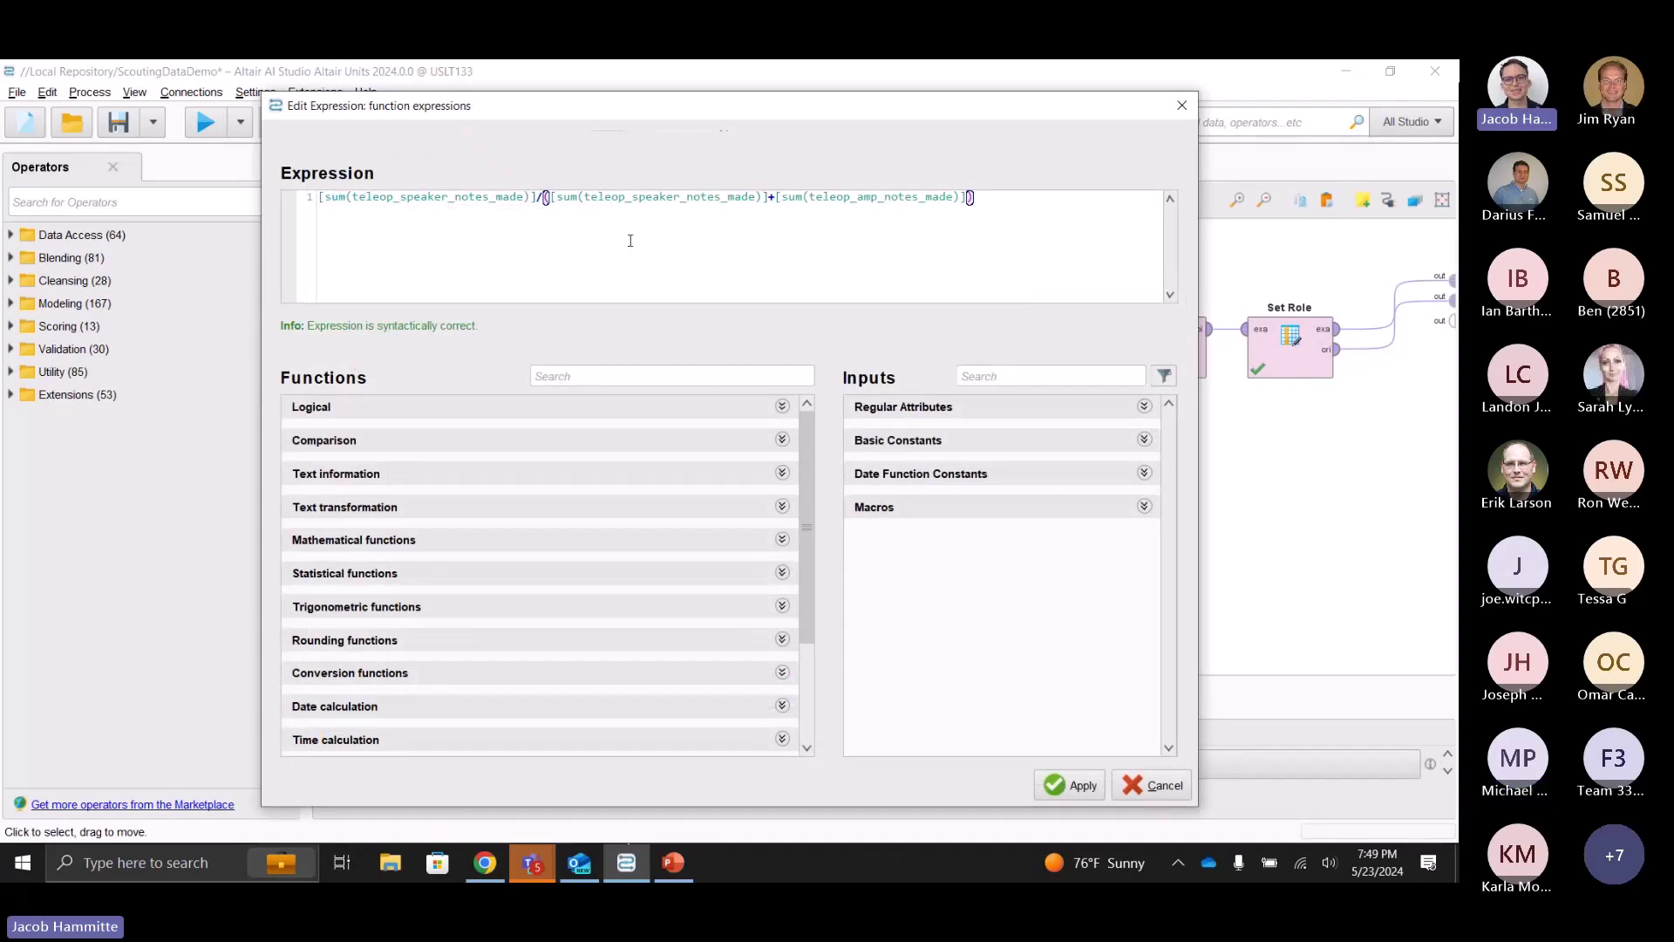
drag(915, 124, 770, 142)
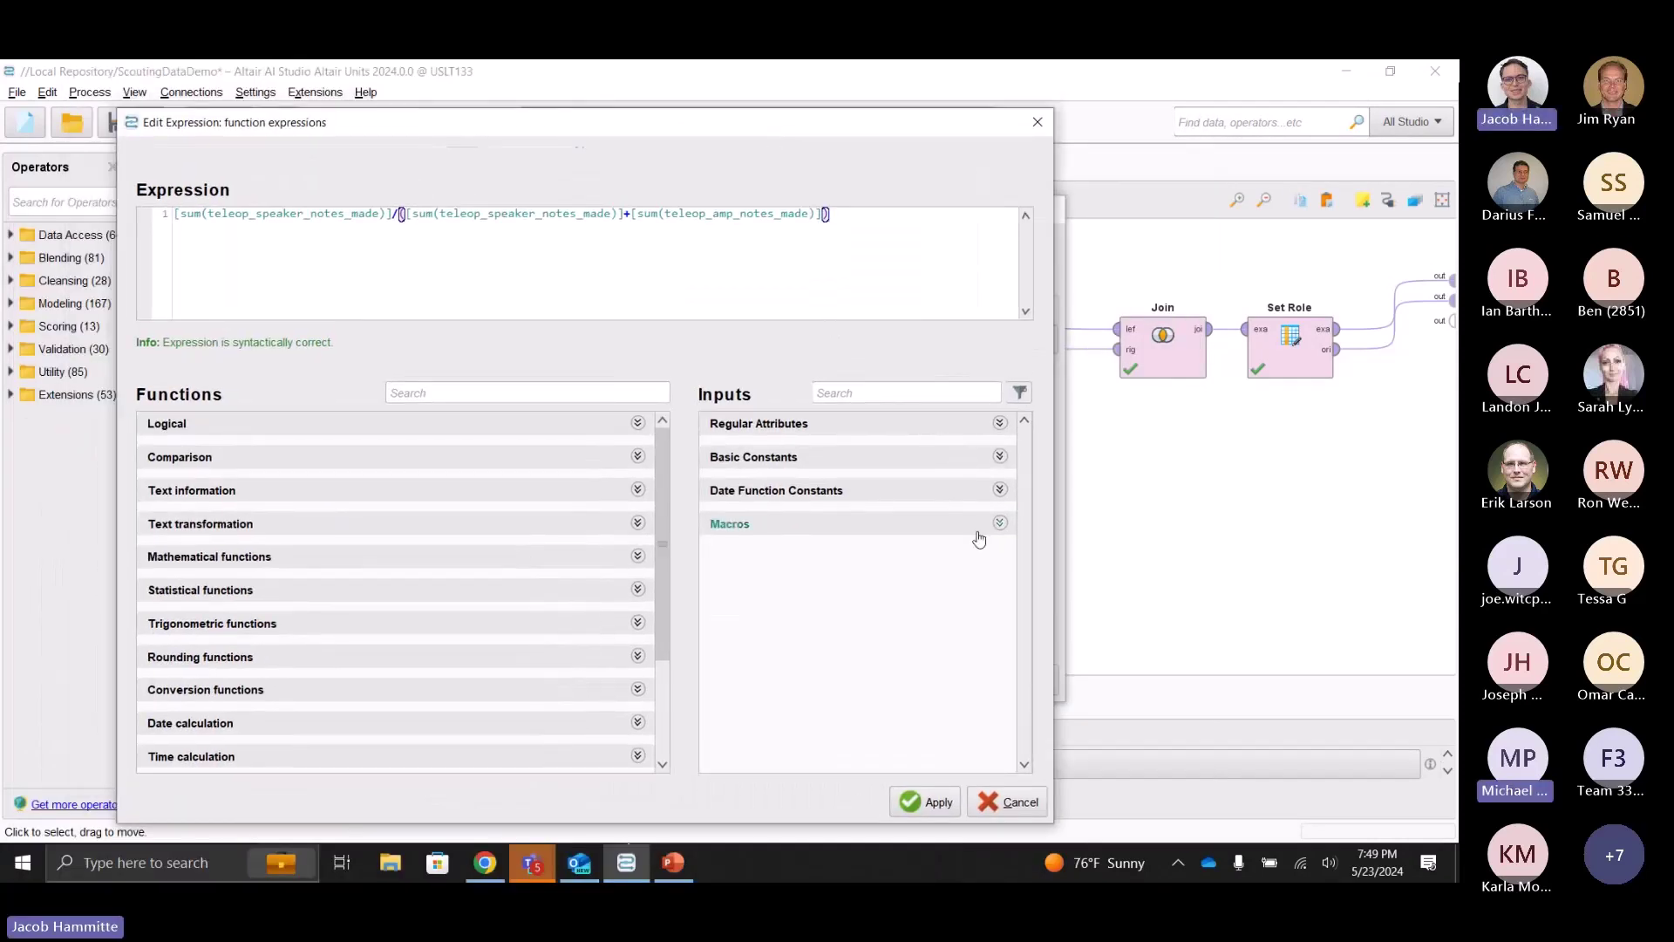
click(1009, 809)
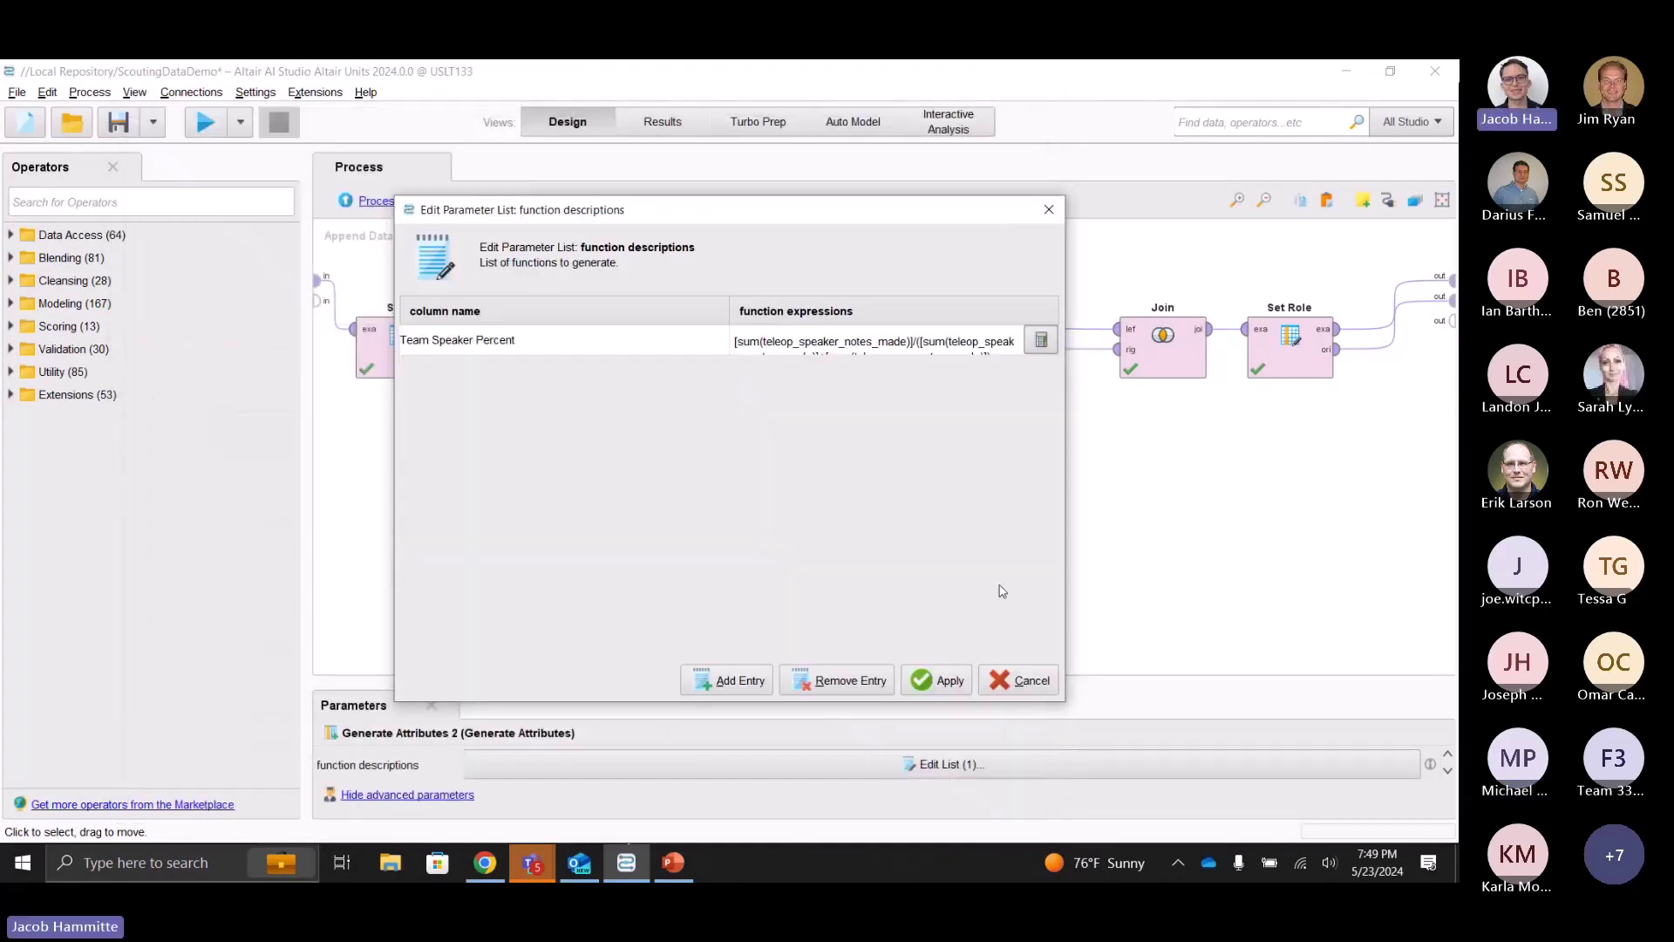
Close the function list without changes, dock the Parameters panel beside the process canvas and narrow it to widen the canvas.
click(1032, 685)
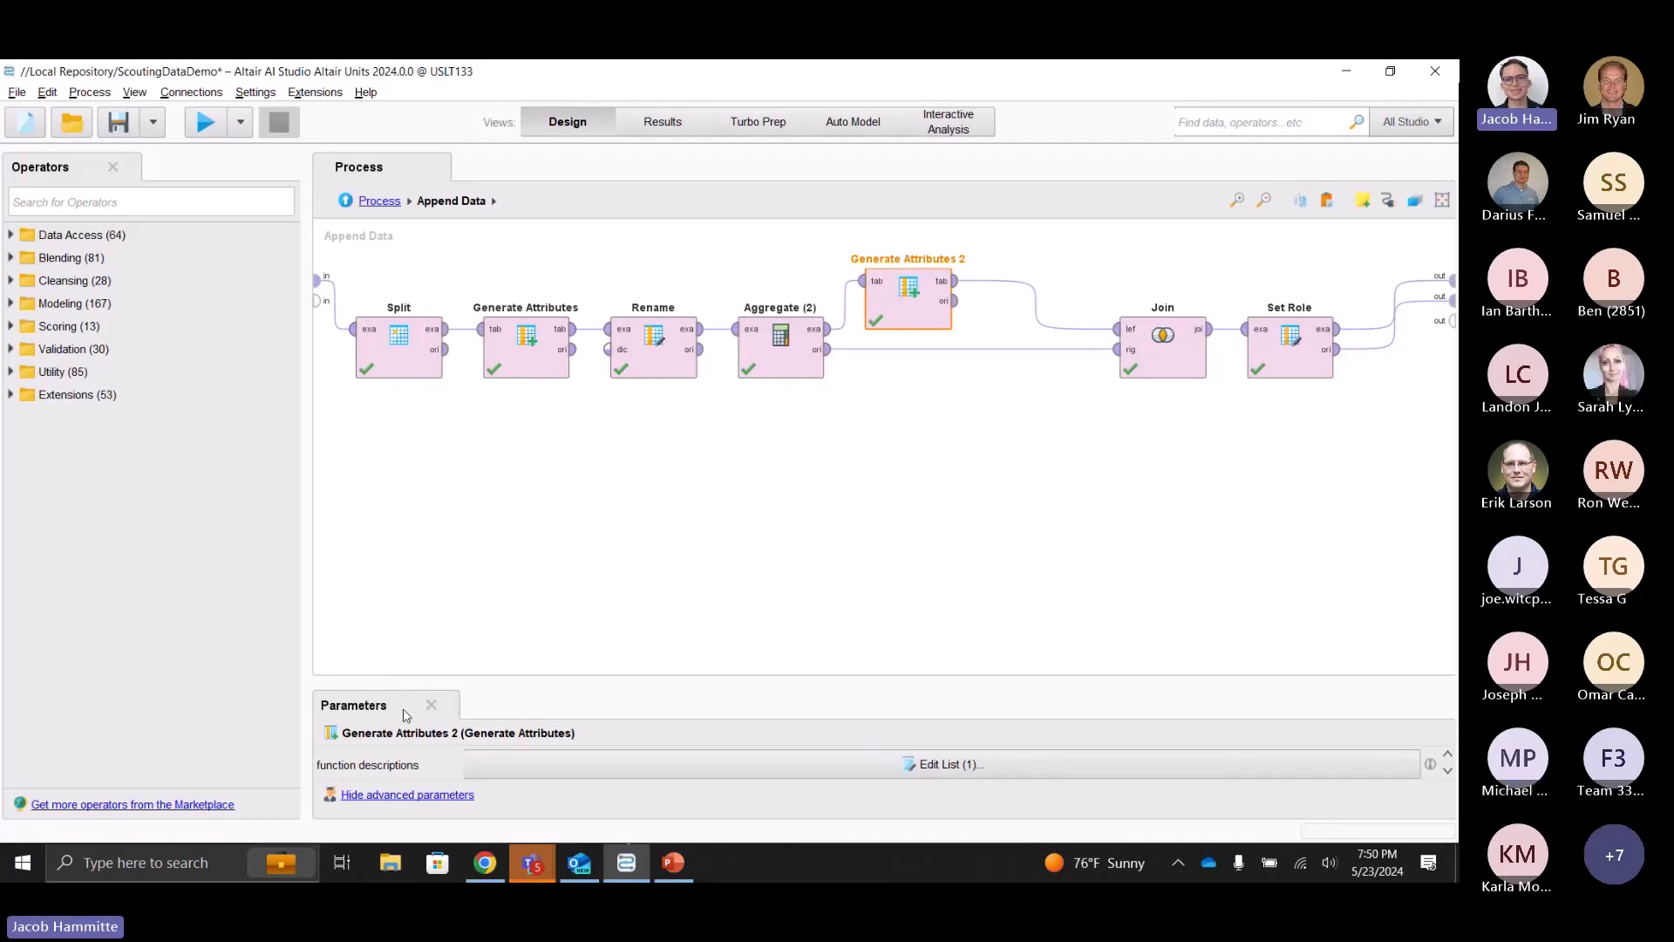
drag(414, 713, 1443, 417)
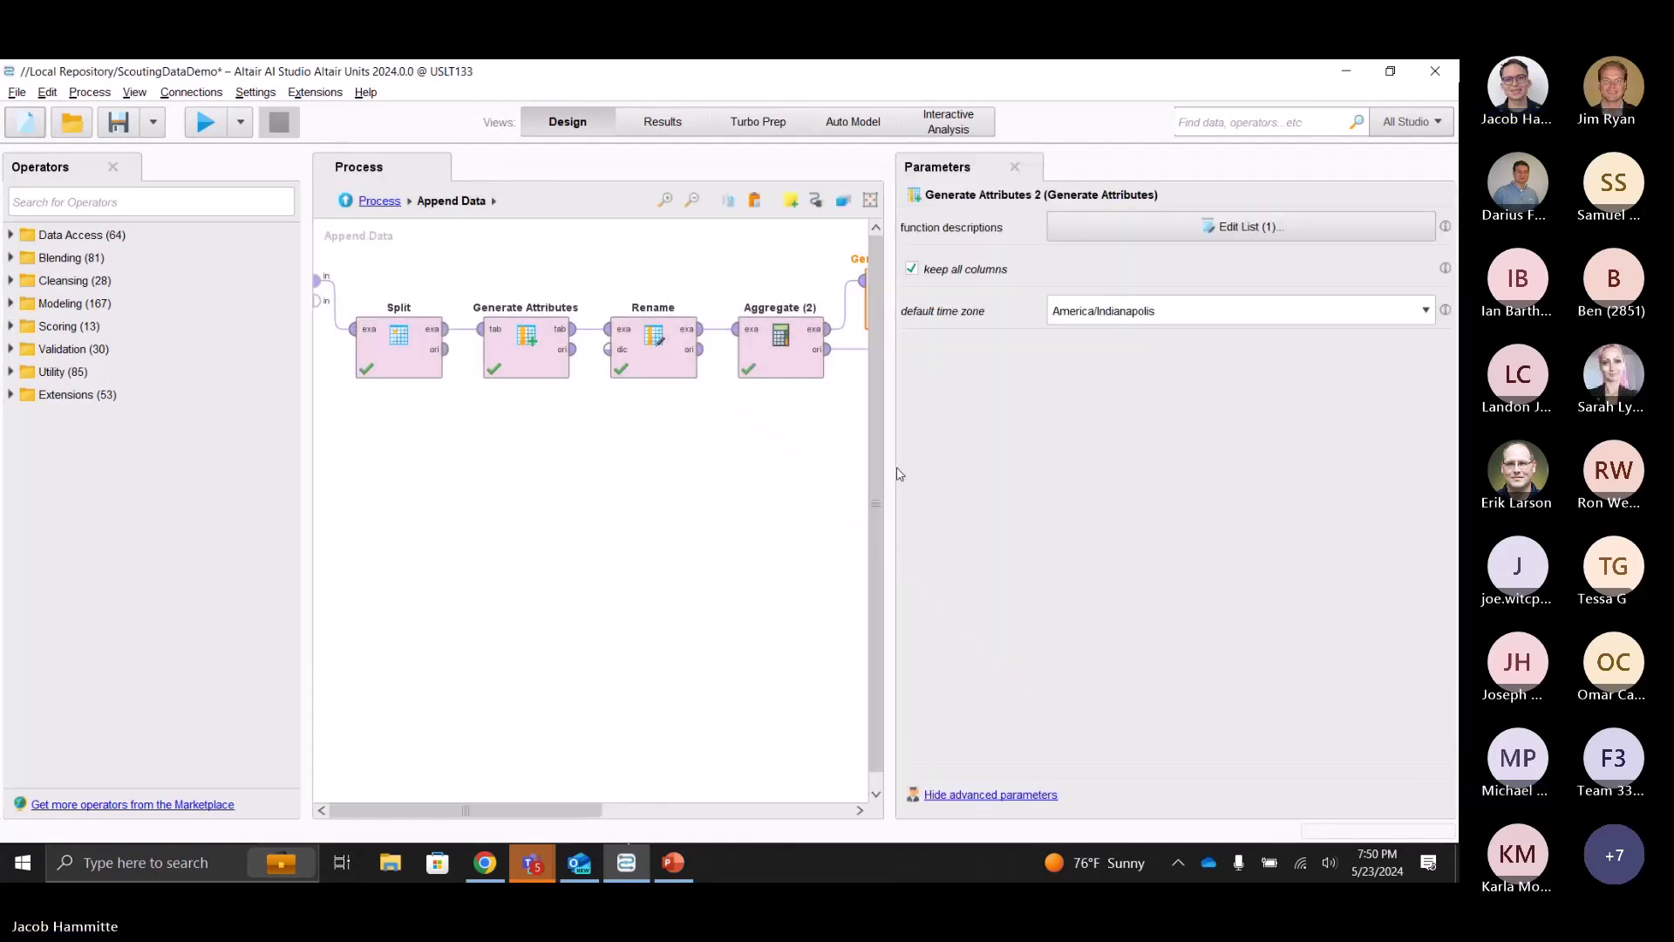
drag(889, 471, 1141, 424)
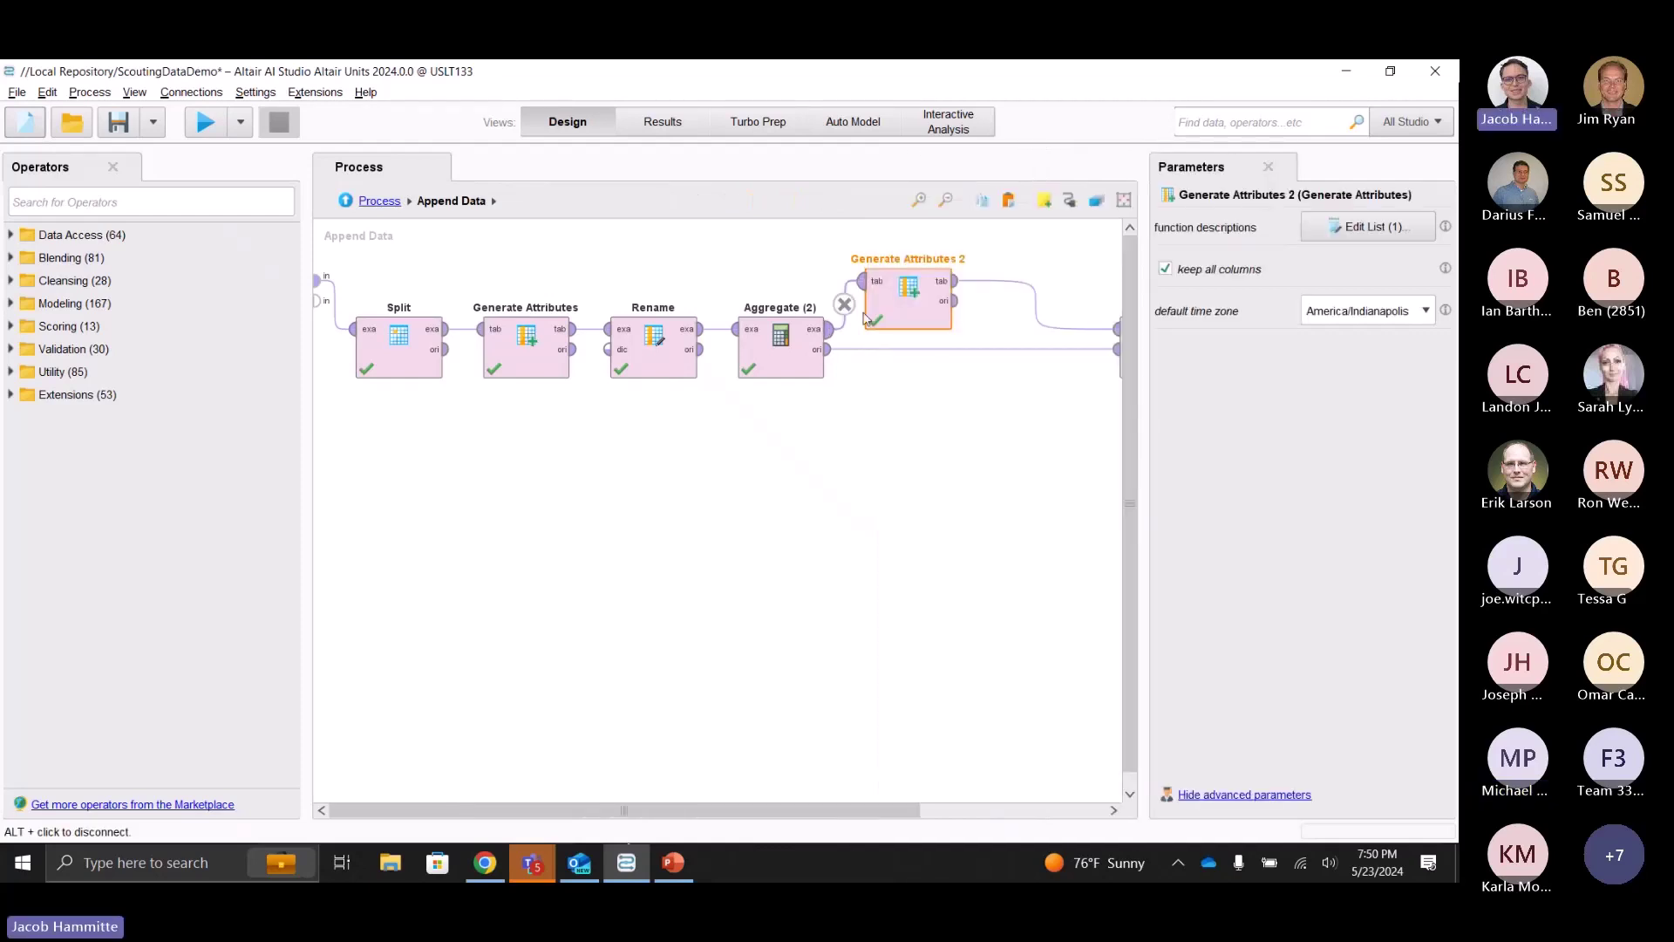
Examine the key attributes that the Join operator matches on, and close the list without changes.
drag(804, 821, 990, 821)
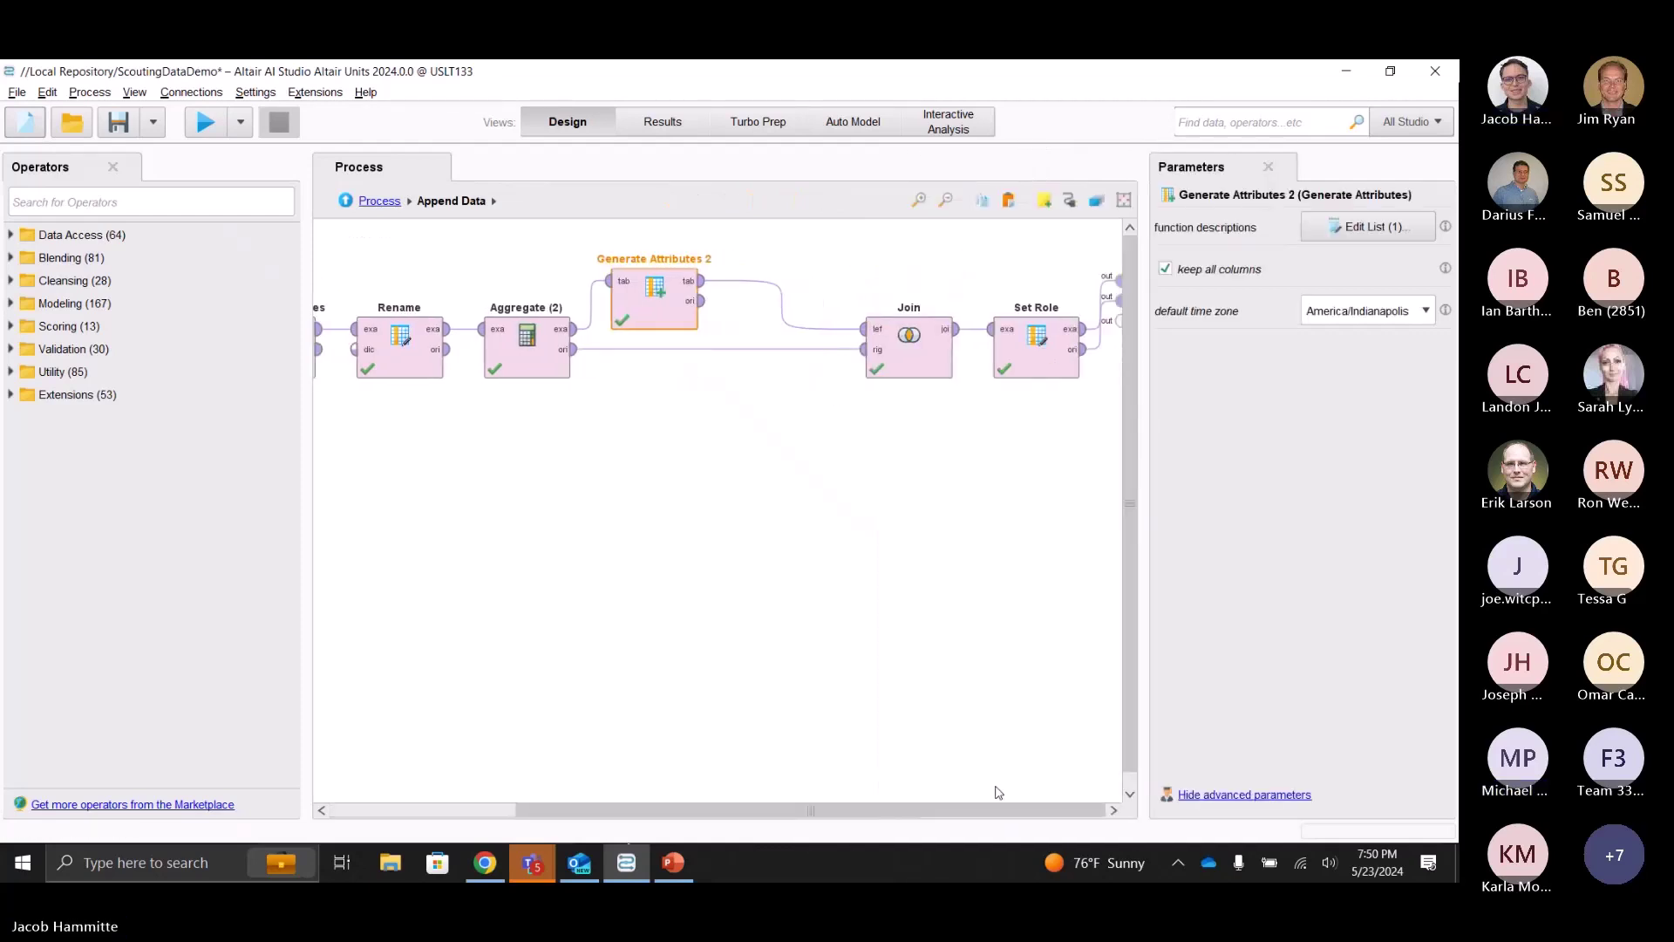
click(930, 339)
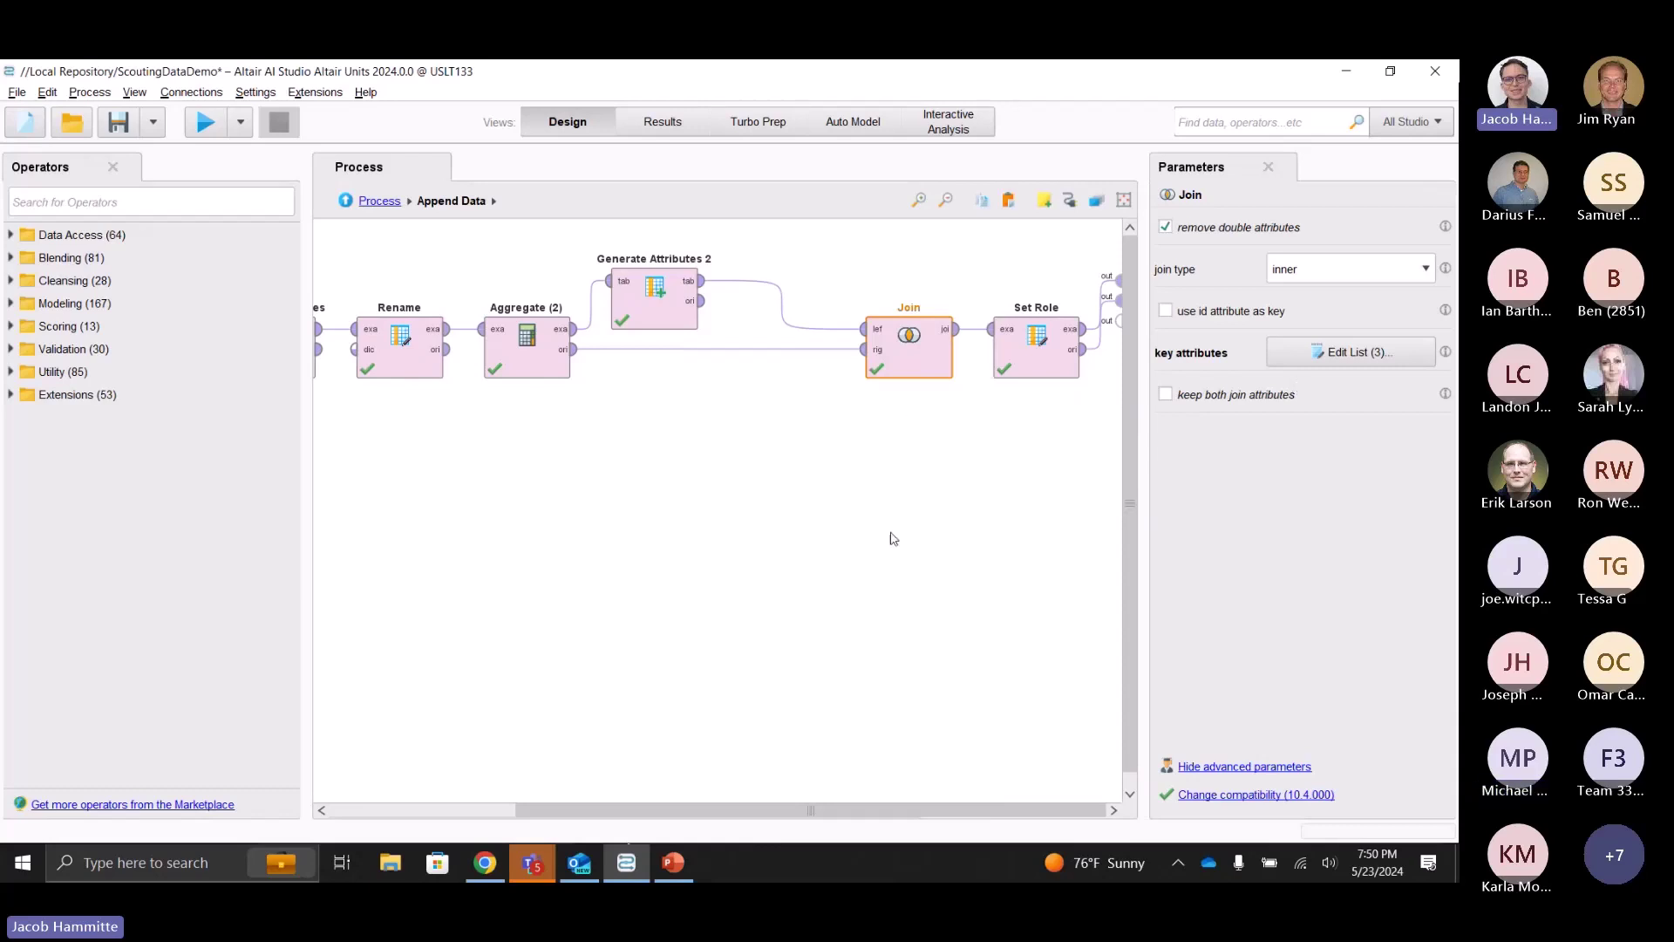
click(1344, 357)
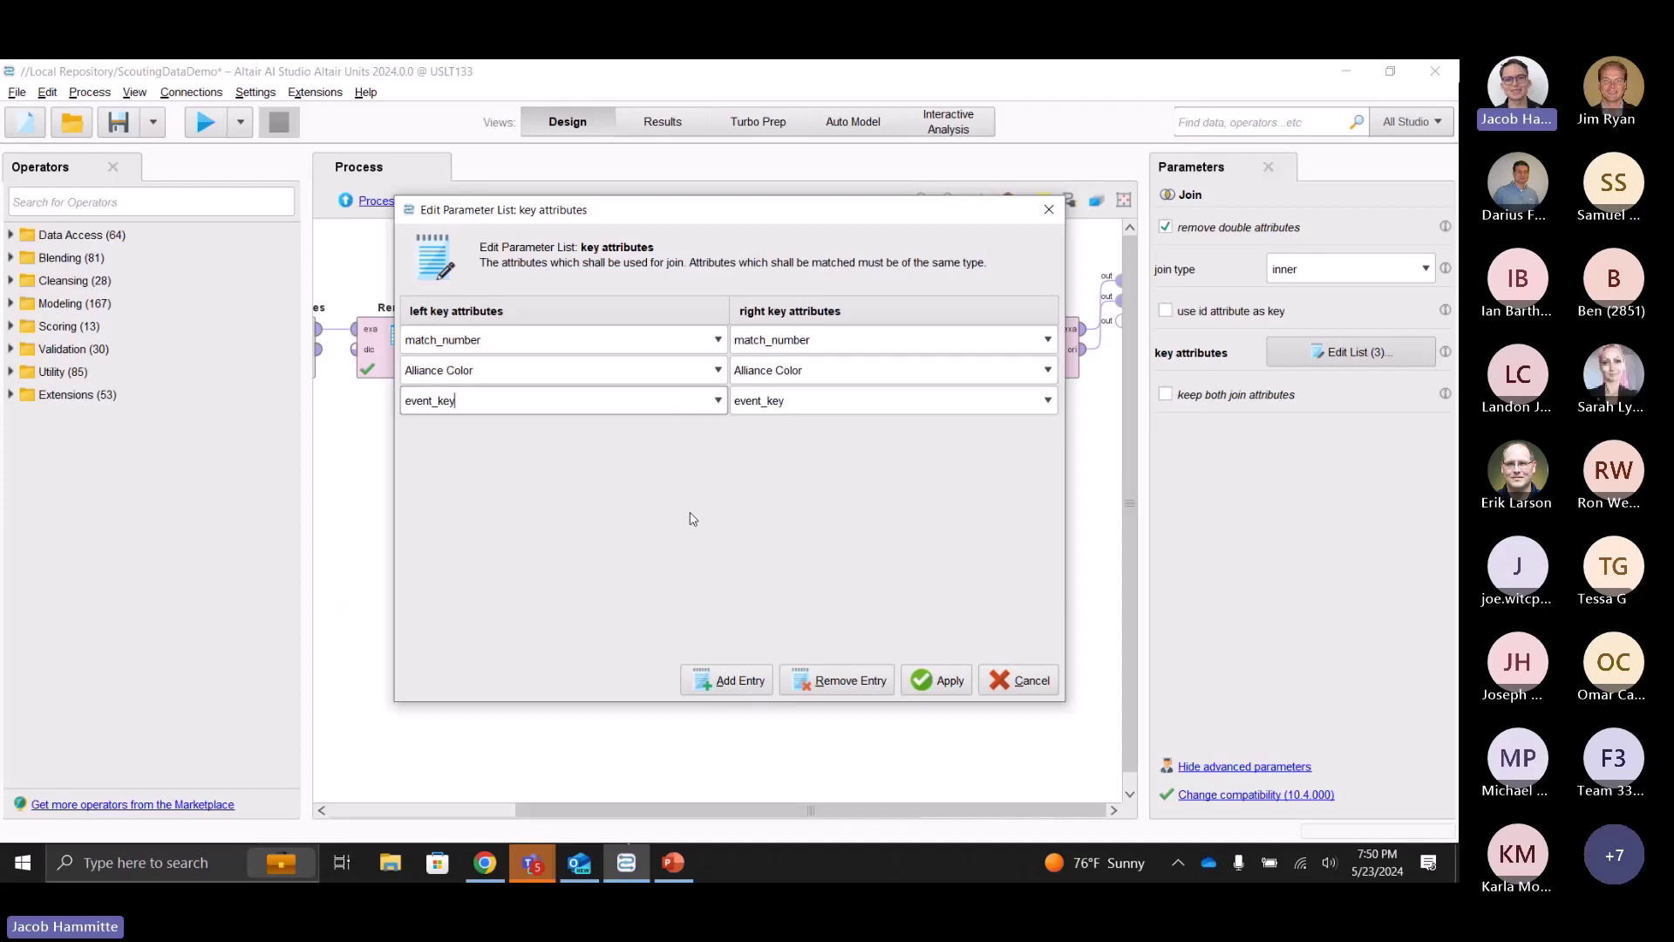
click(1027, 689)
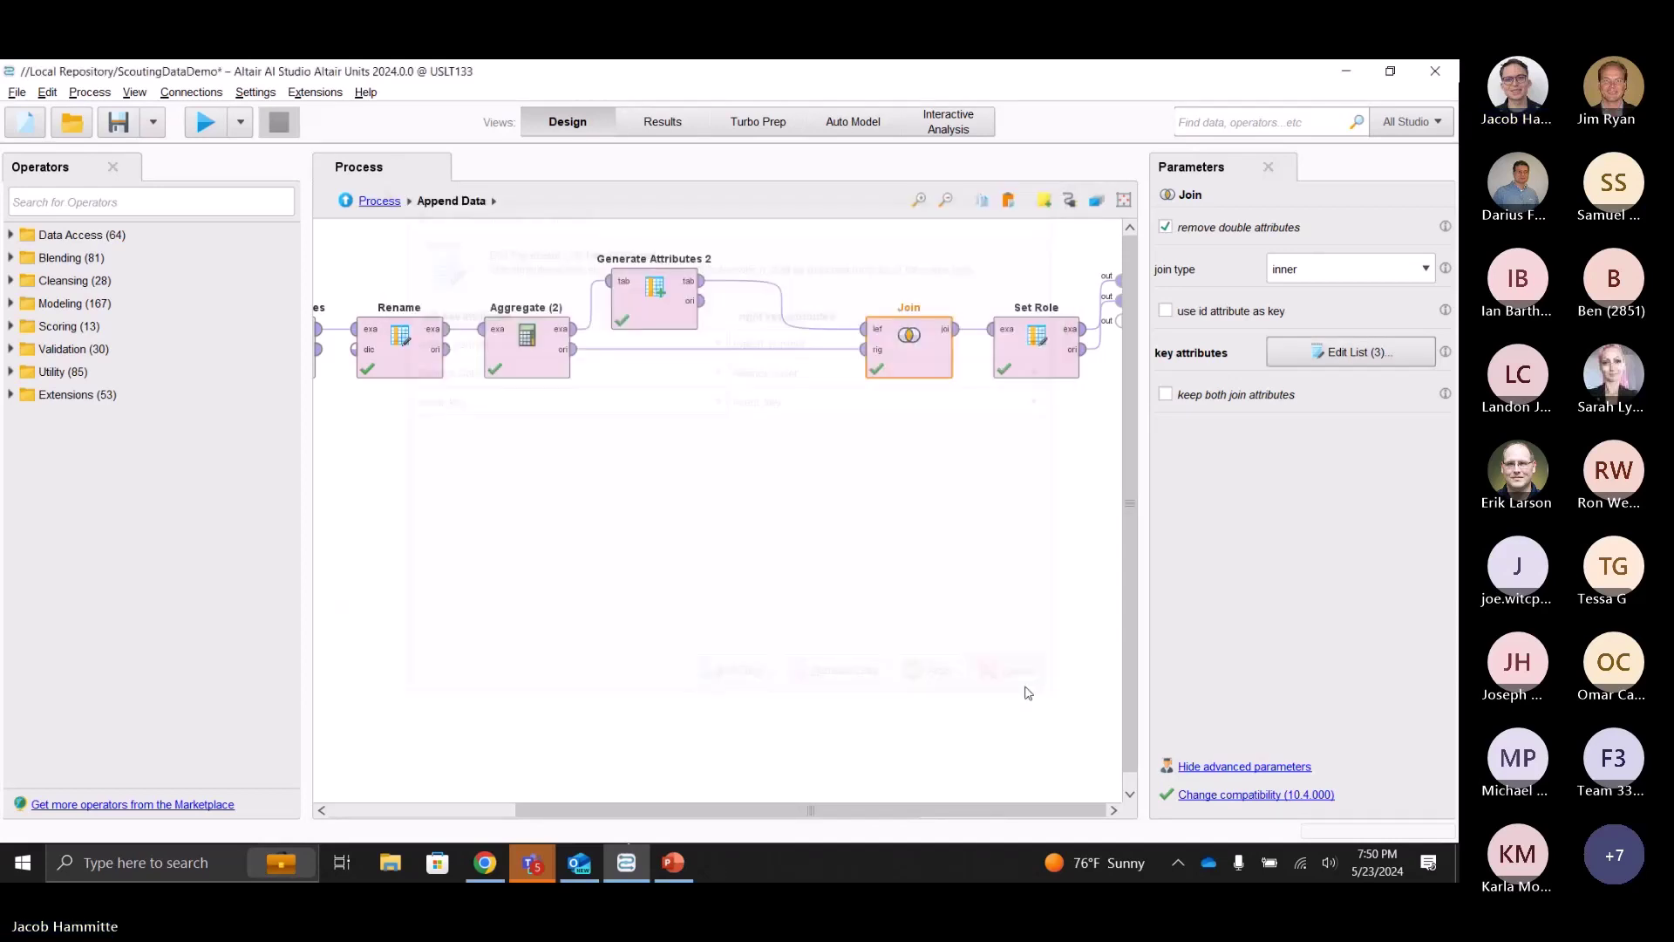
click(888, 590)
Run the process from its top level and view the Correlation Matrix result with the Attributes and sum(Total_Tele_Notes) columns widened.
click(385, 201)
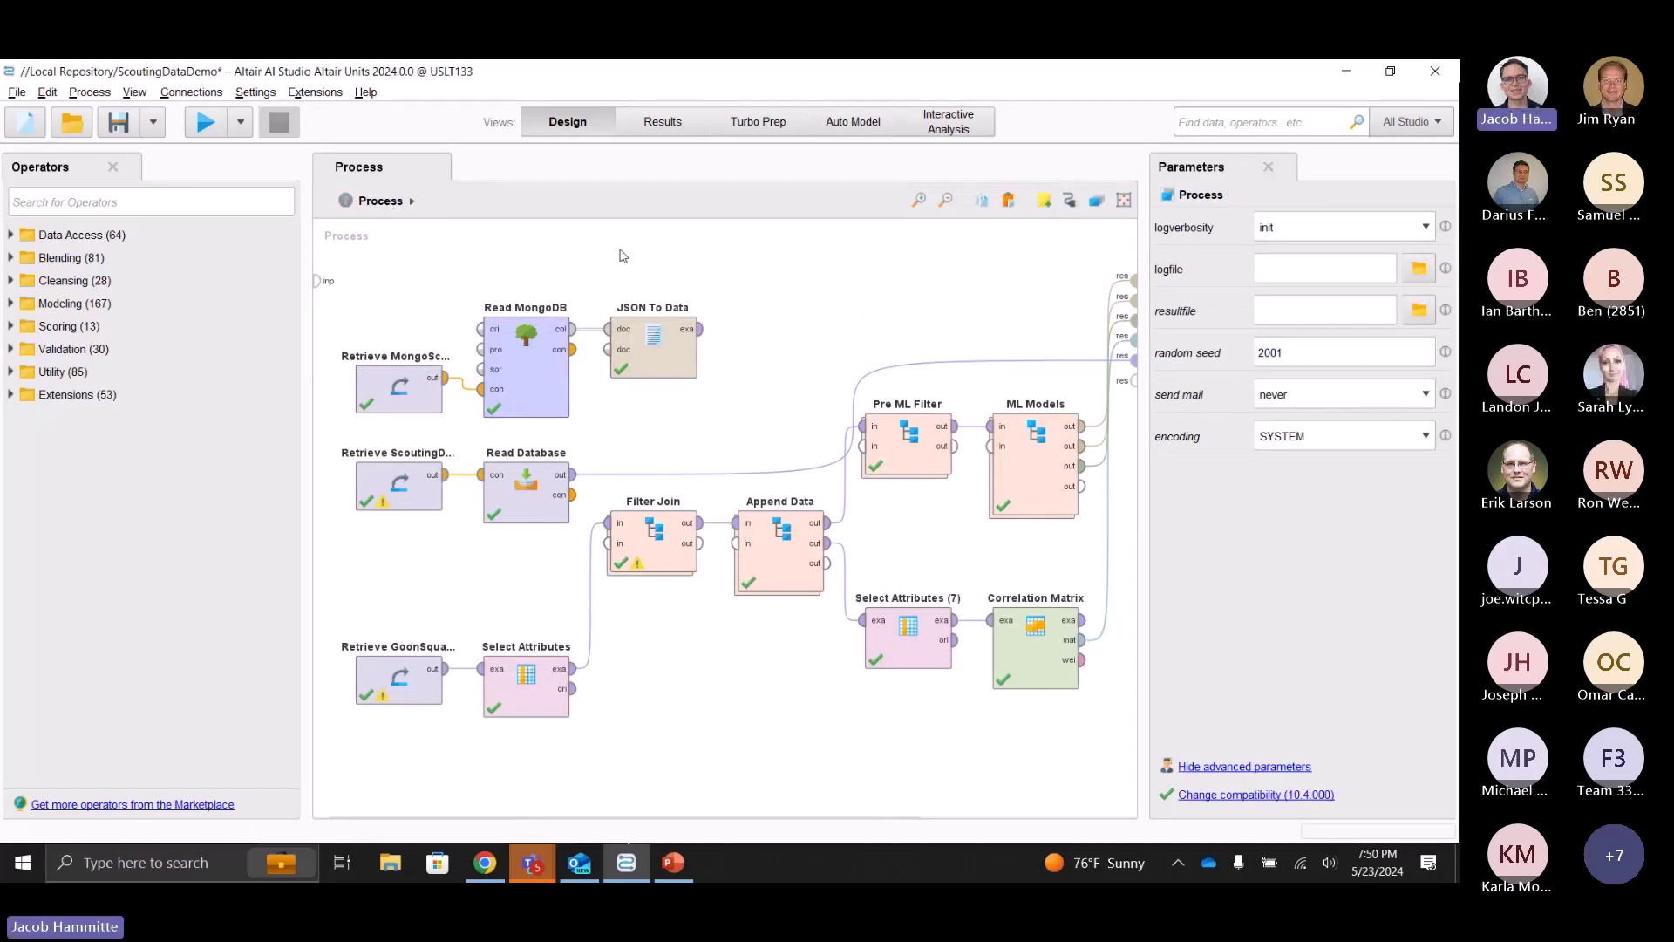
click(206, 122)
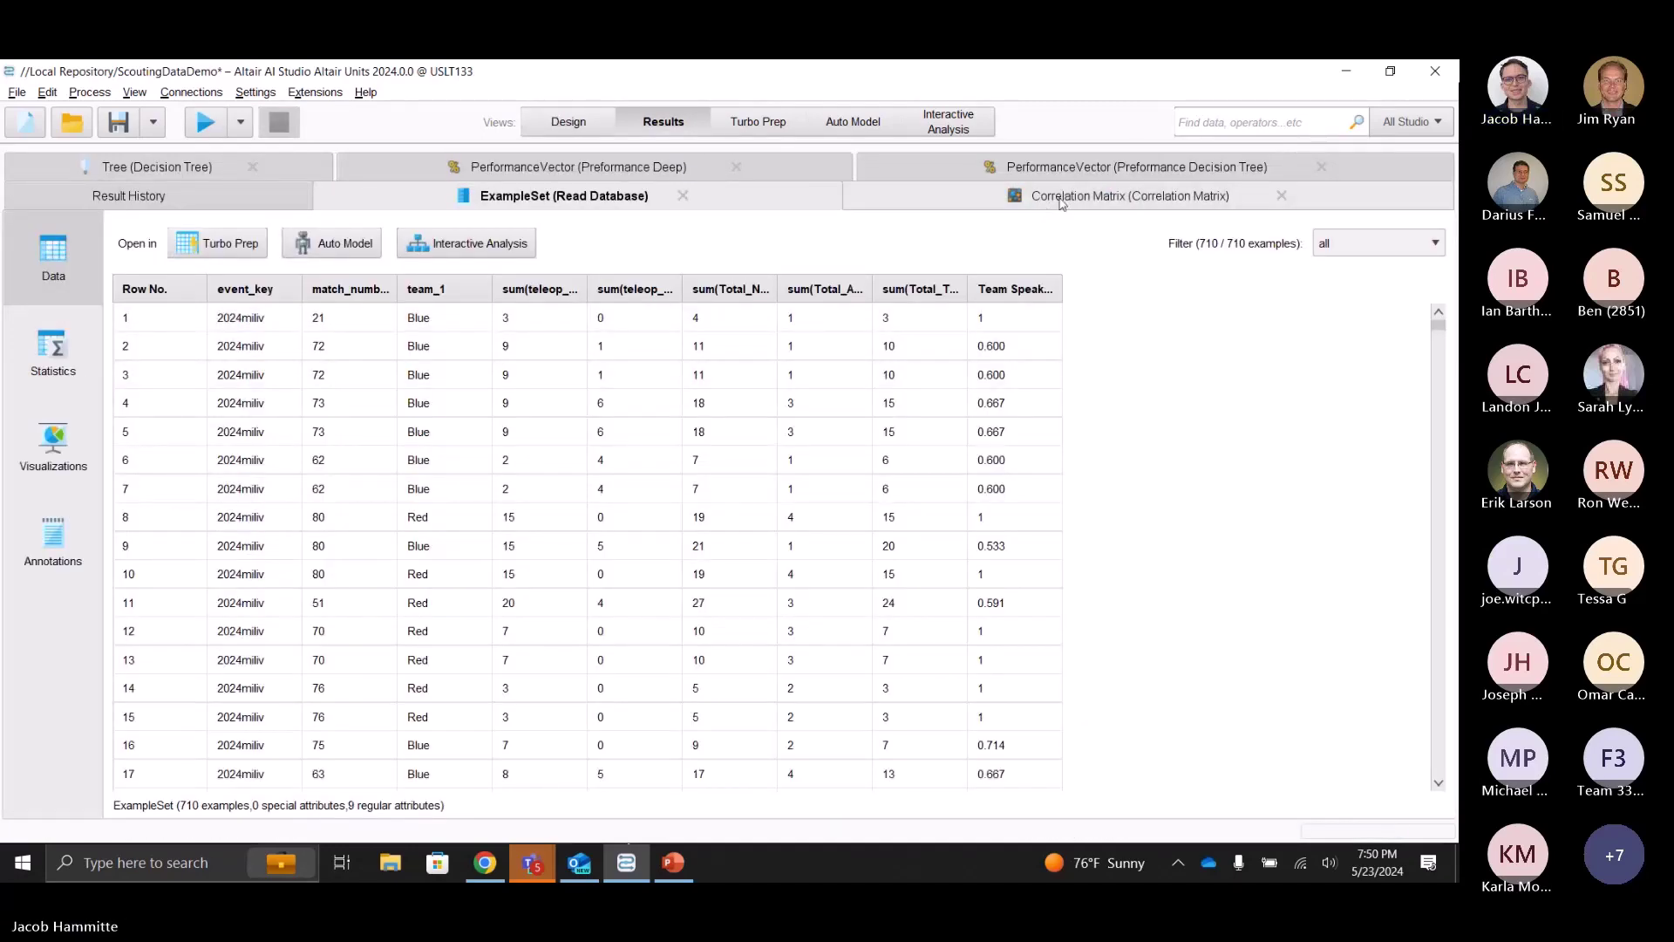
click(1060, 199)
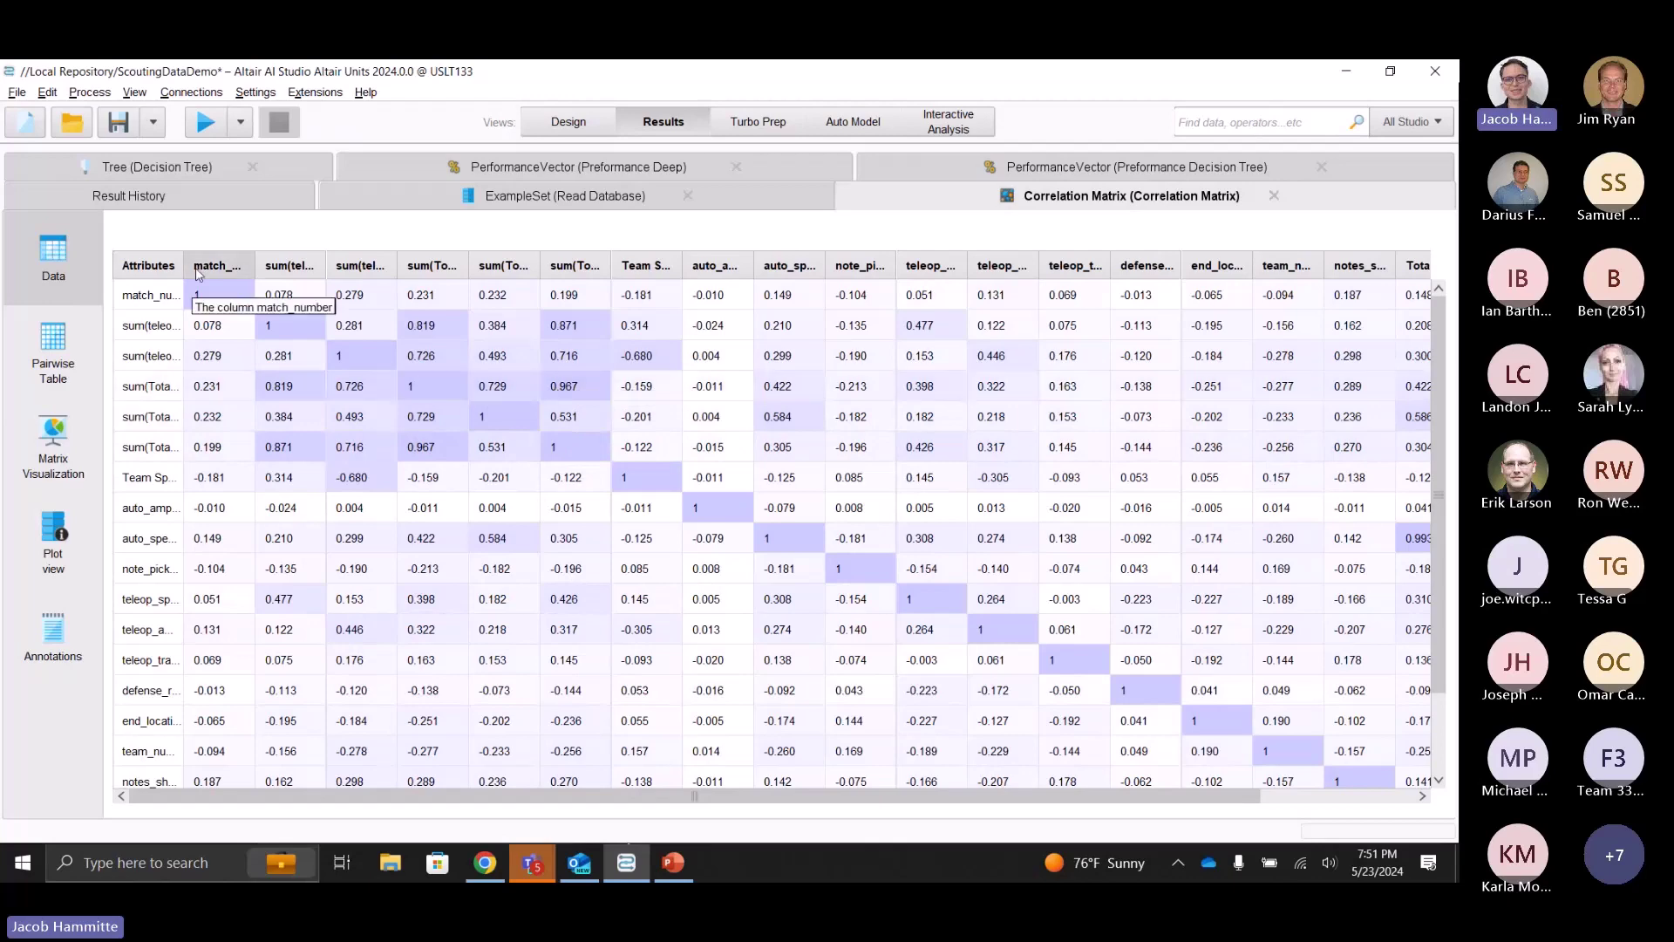
drag(183, 265, 268, 265)
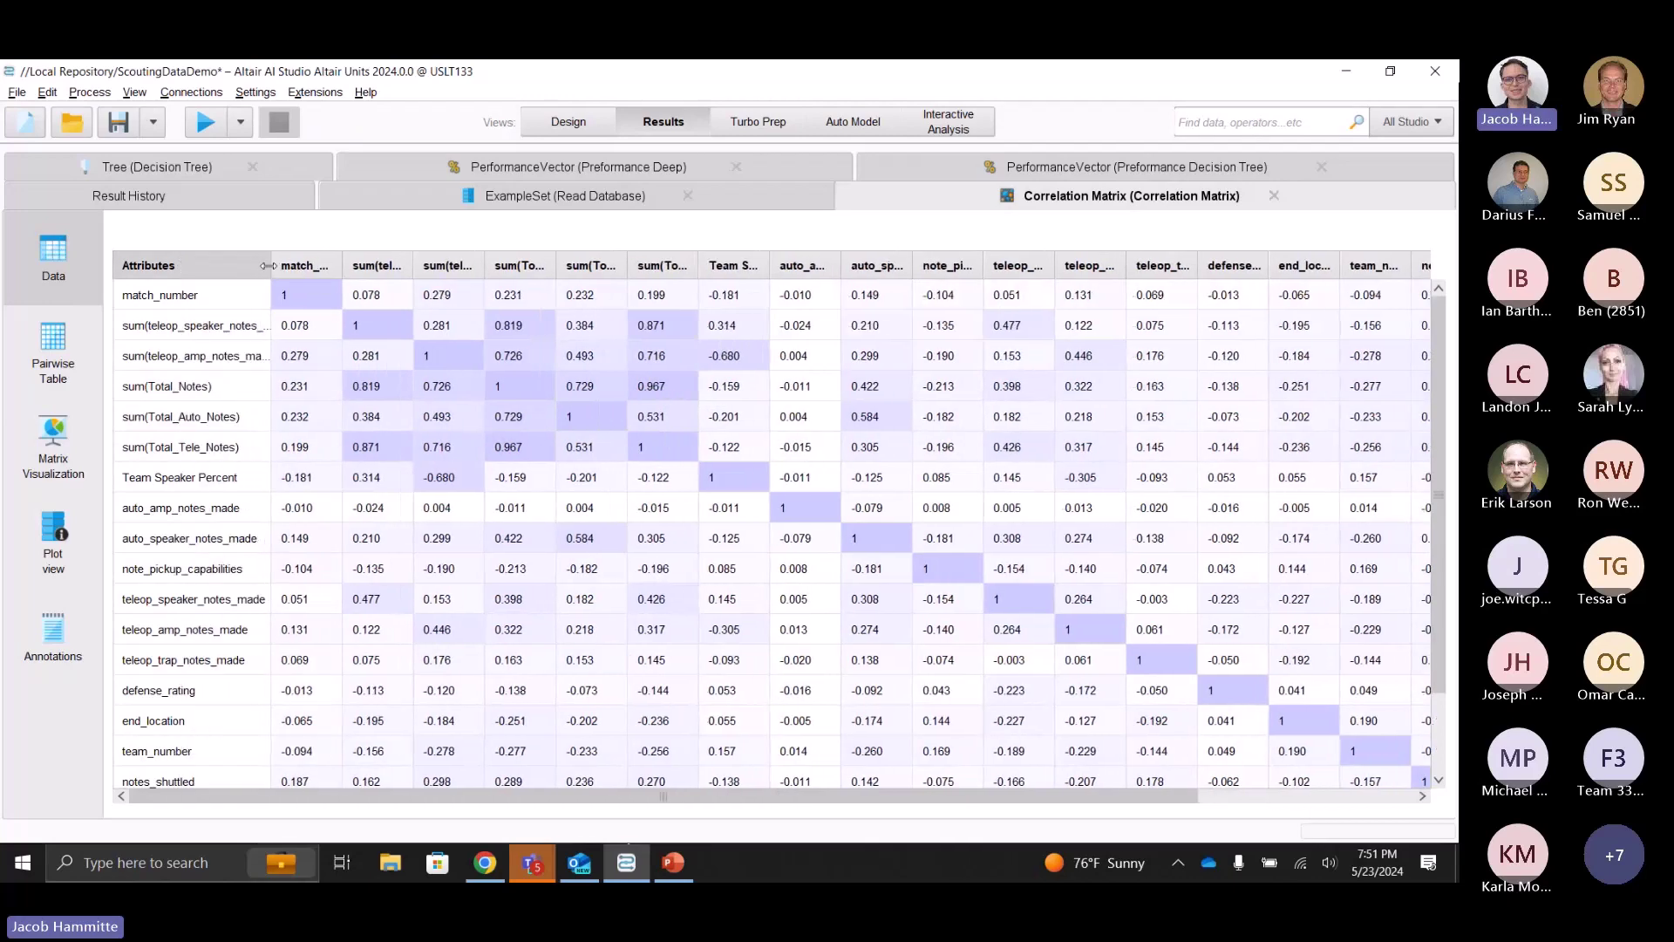
double_click(700, 267)
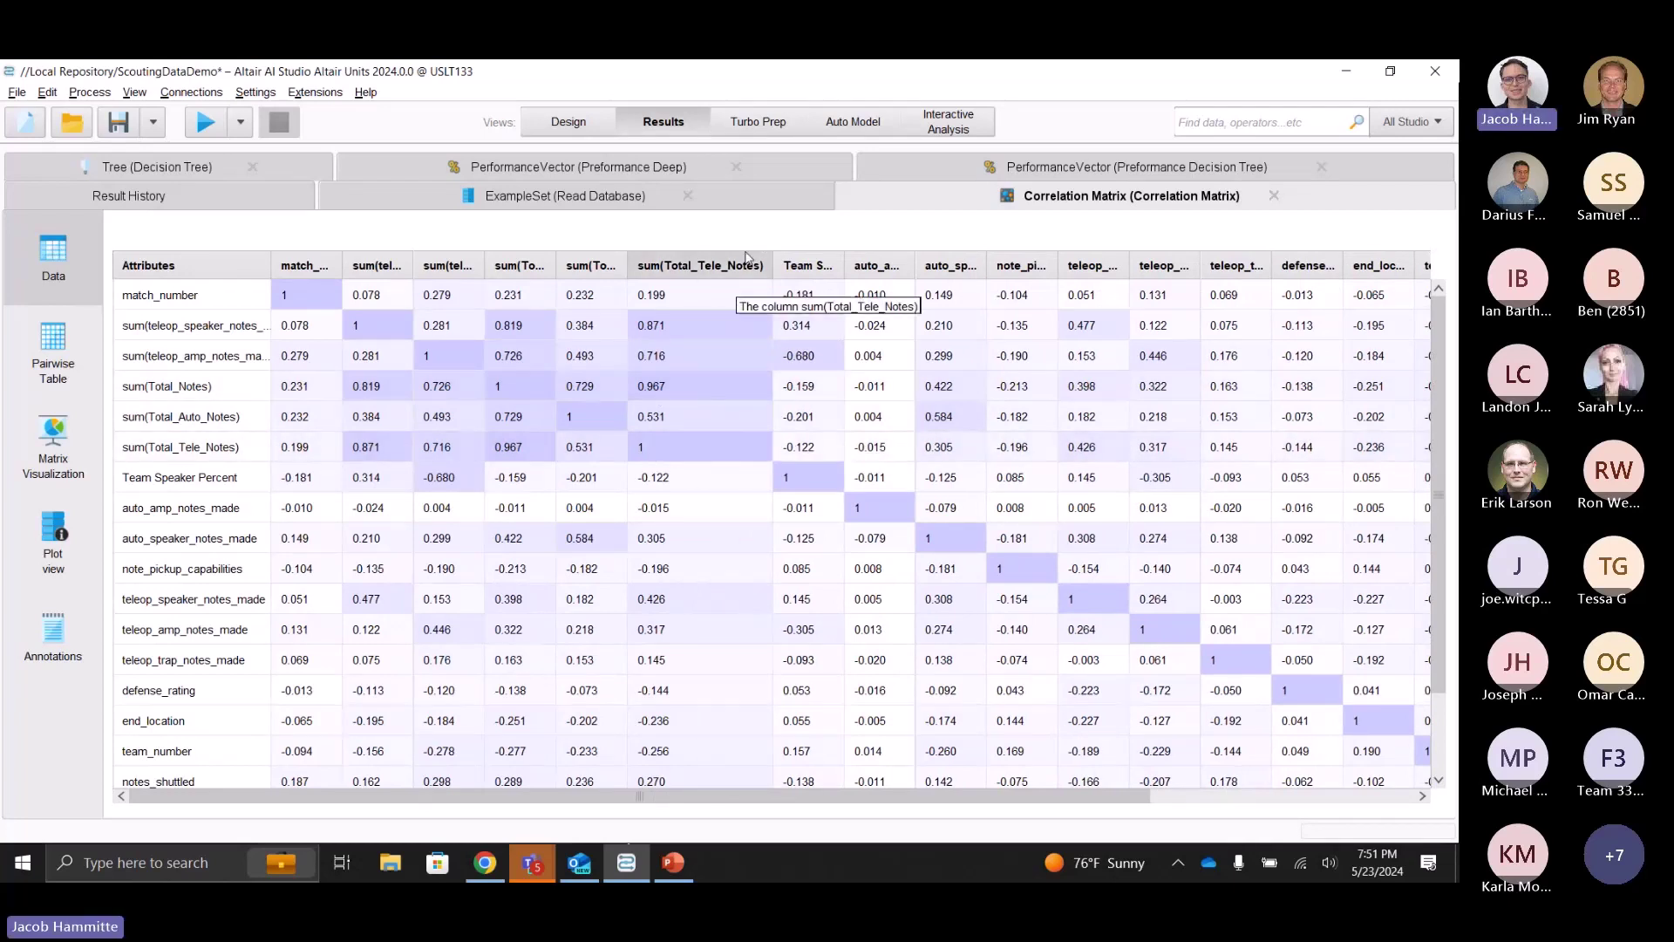
Open the Decision Tree result and pull down the 0.4 - 0.6 Team Speaker Percent leaf and the lowest-range defense_rating leaf.
click(589, 126)
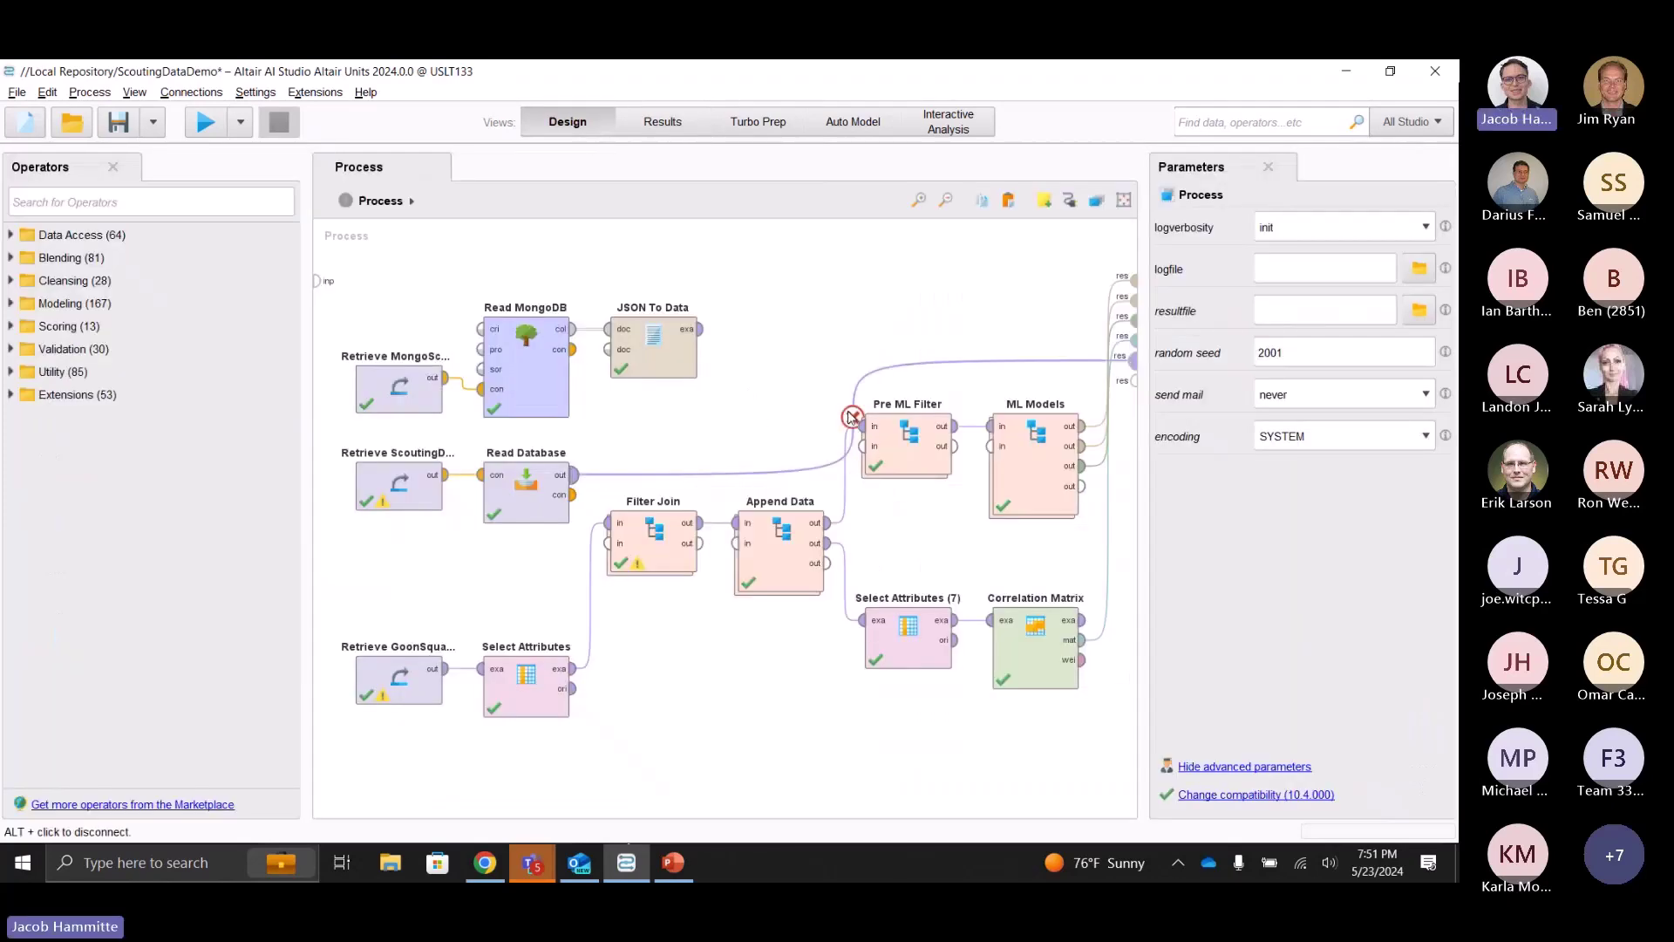
click(679, 122)
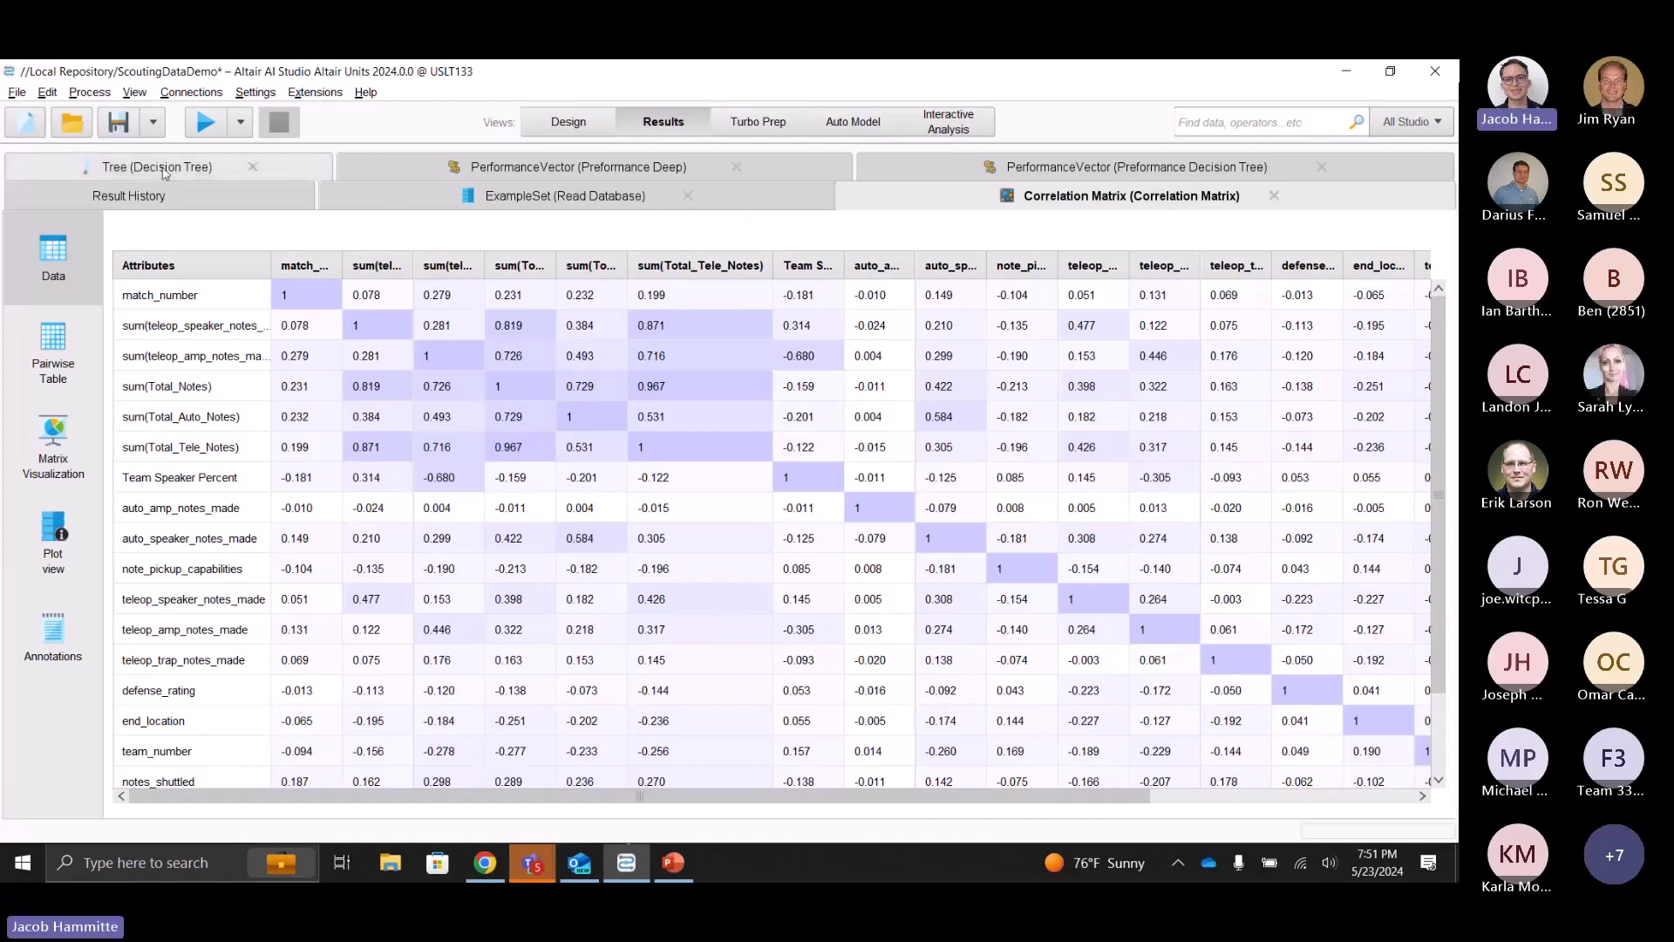
click(163, 168)
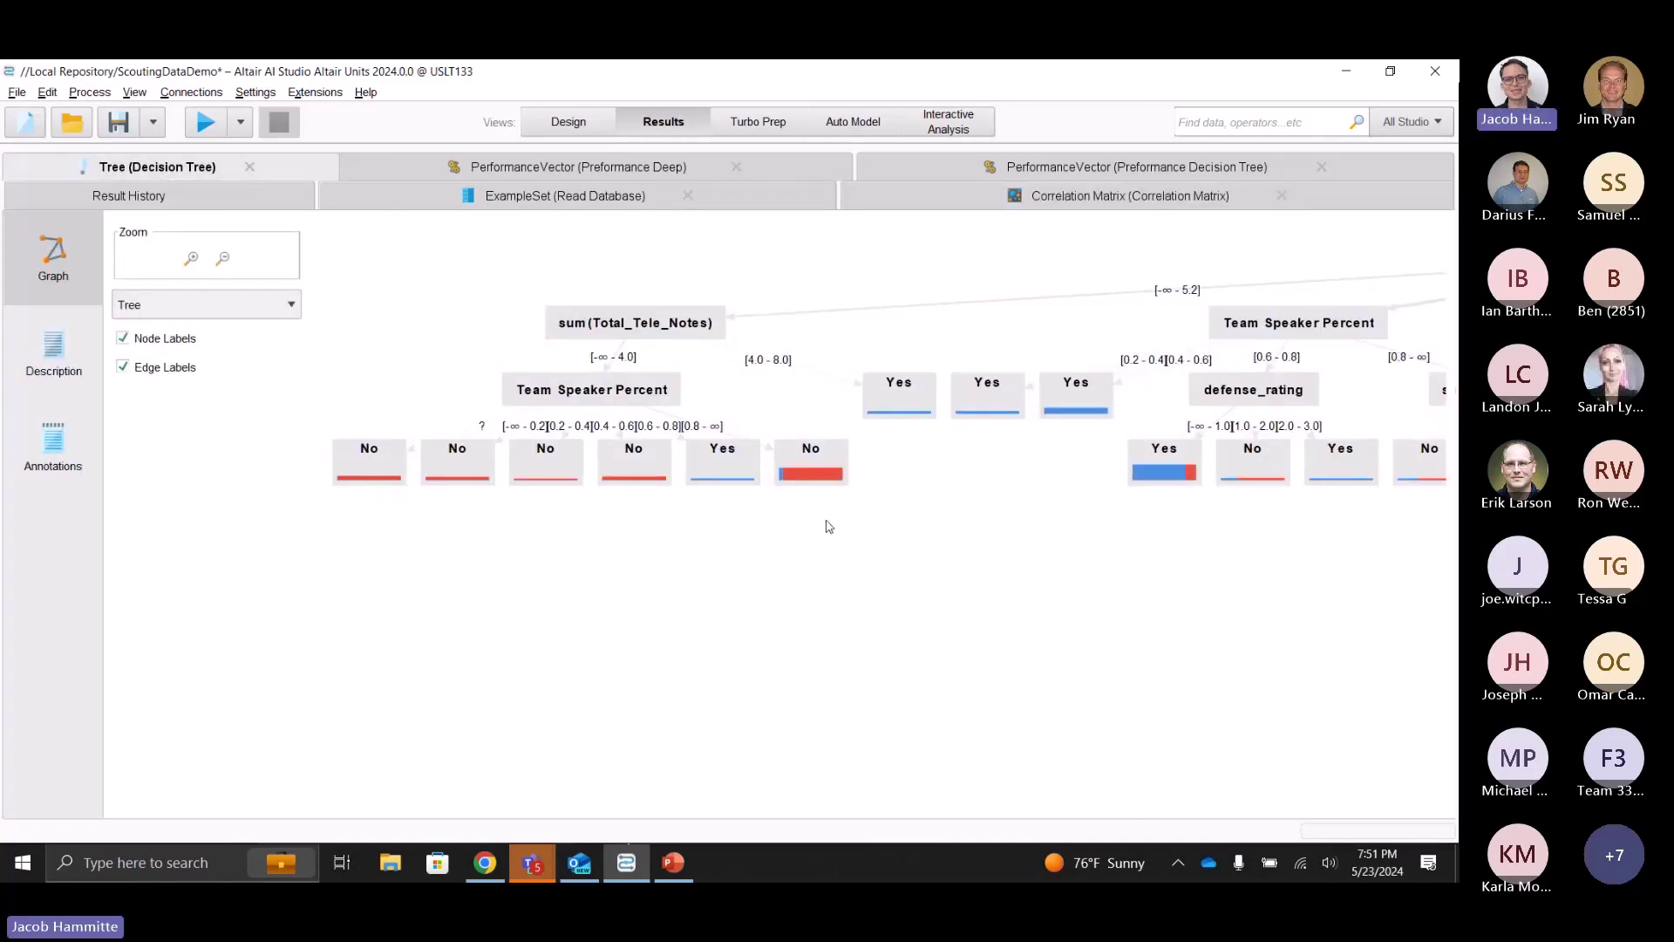
drag(856, 526, 434, 666)
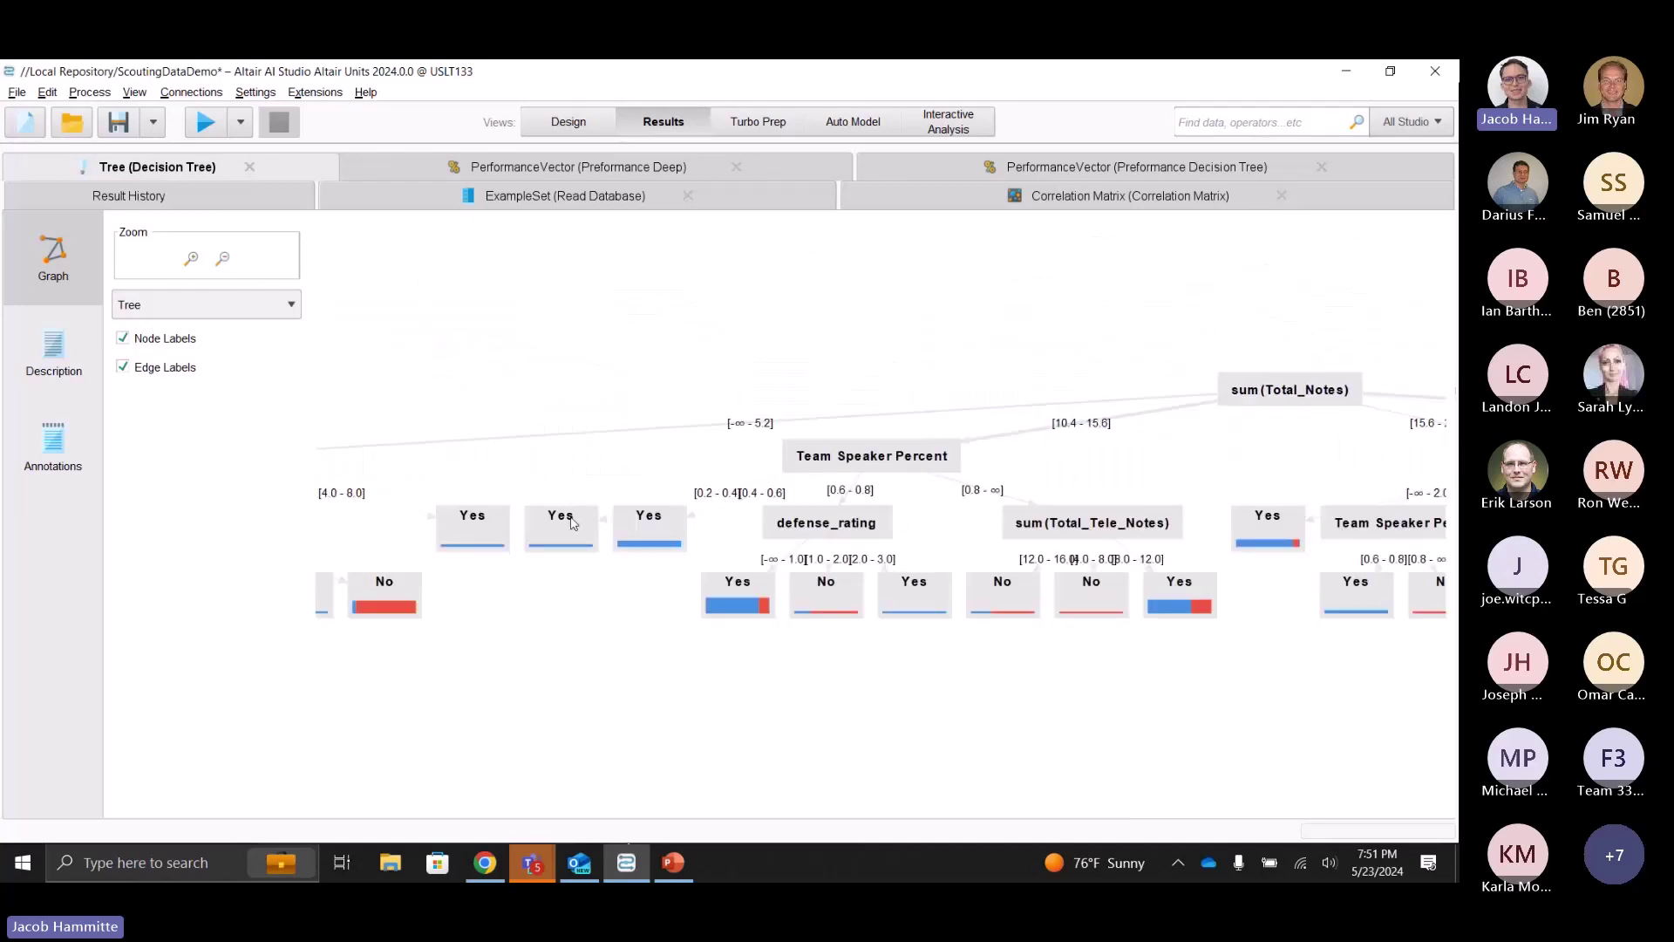
drag(648, 545, 563, 633)
drag(740, 594, 741, 662)
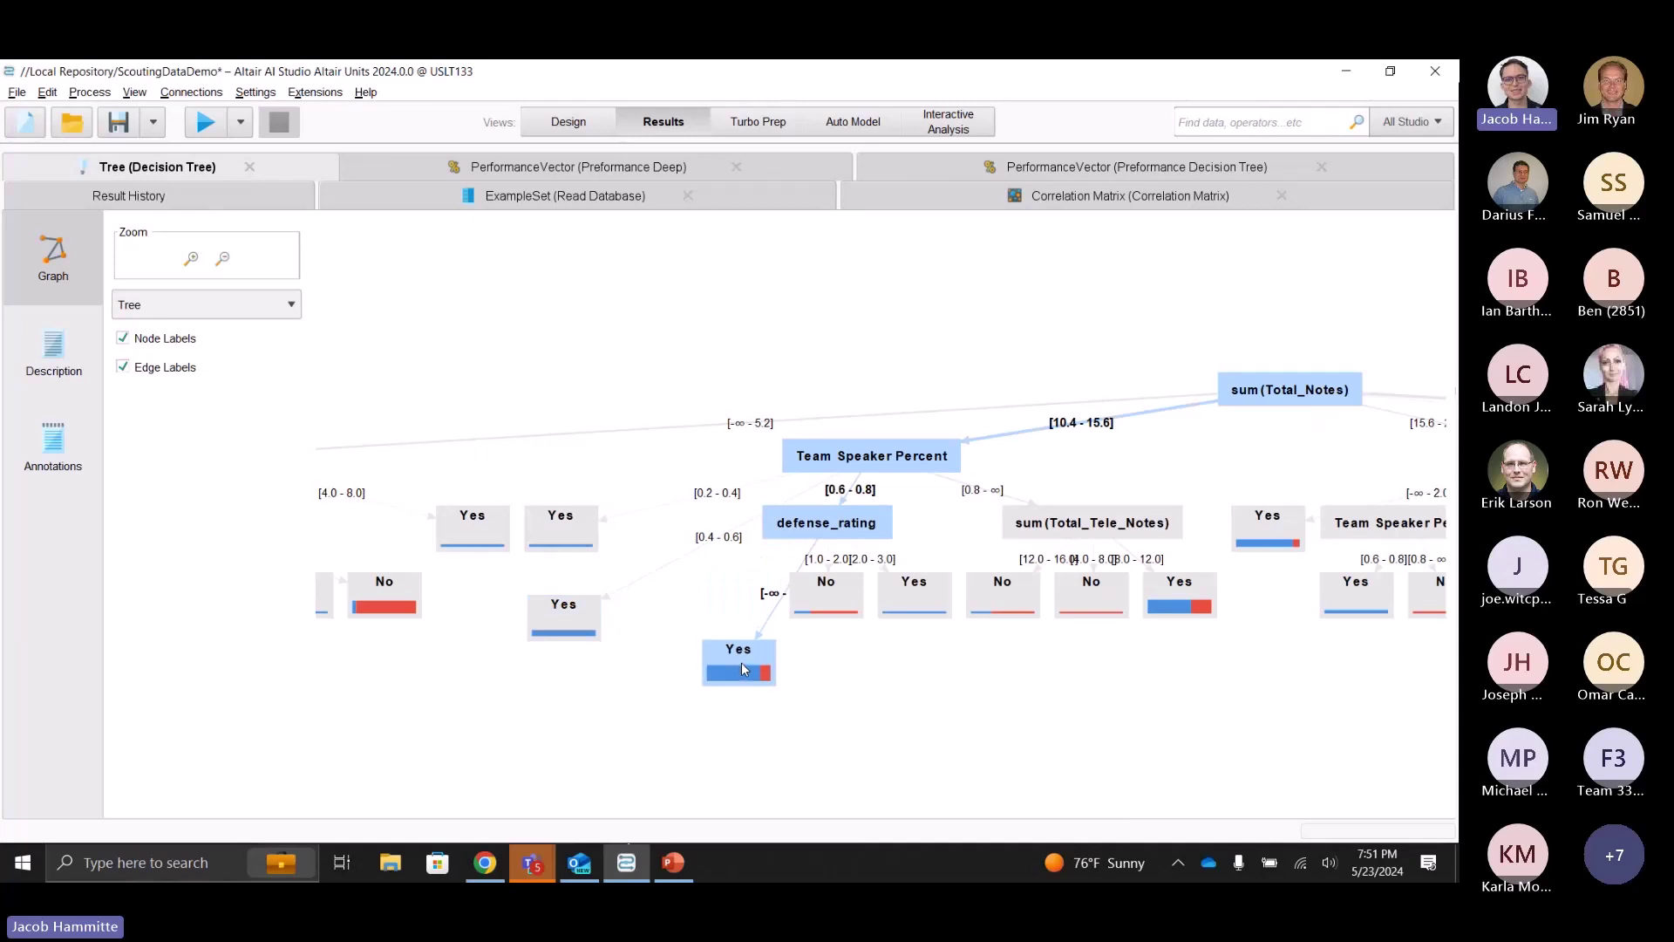
Highlight the path to the lowered defense_rating Yes leaf, and inspect the leaf's distribution and the defense_rating node's subtree details.
click(1135, 453)
drag(1135, 453, 1001, 378)
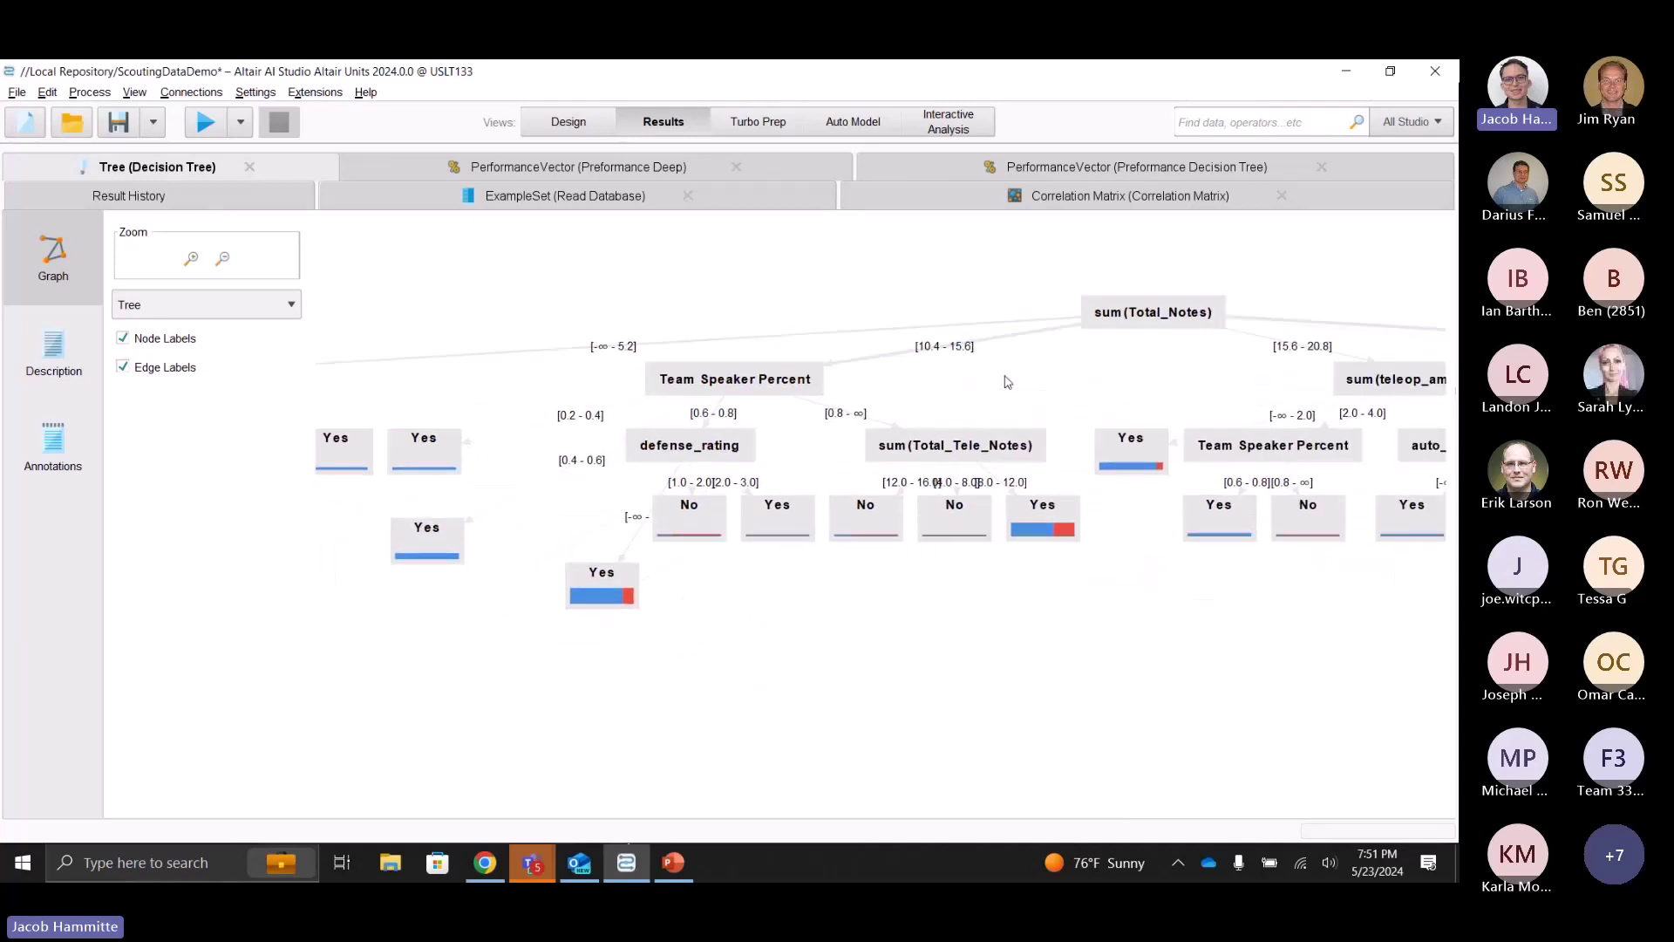
click(610, 587)
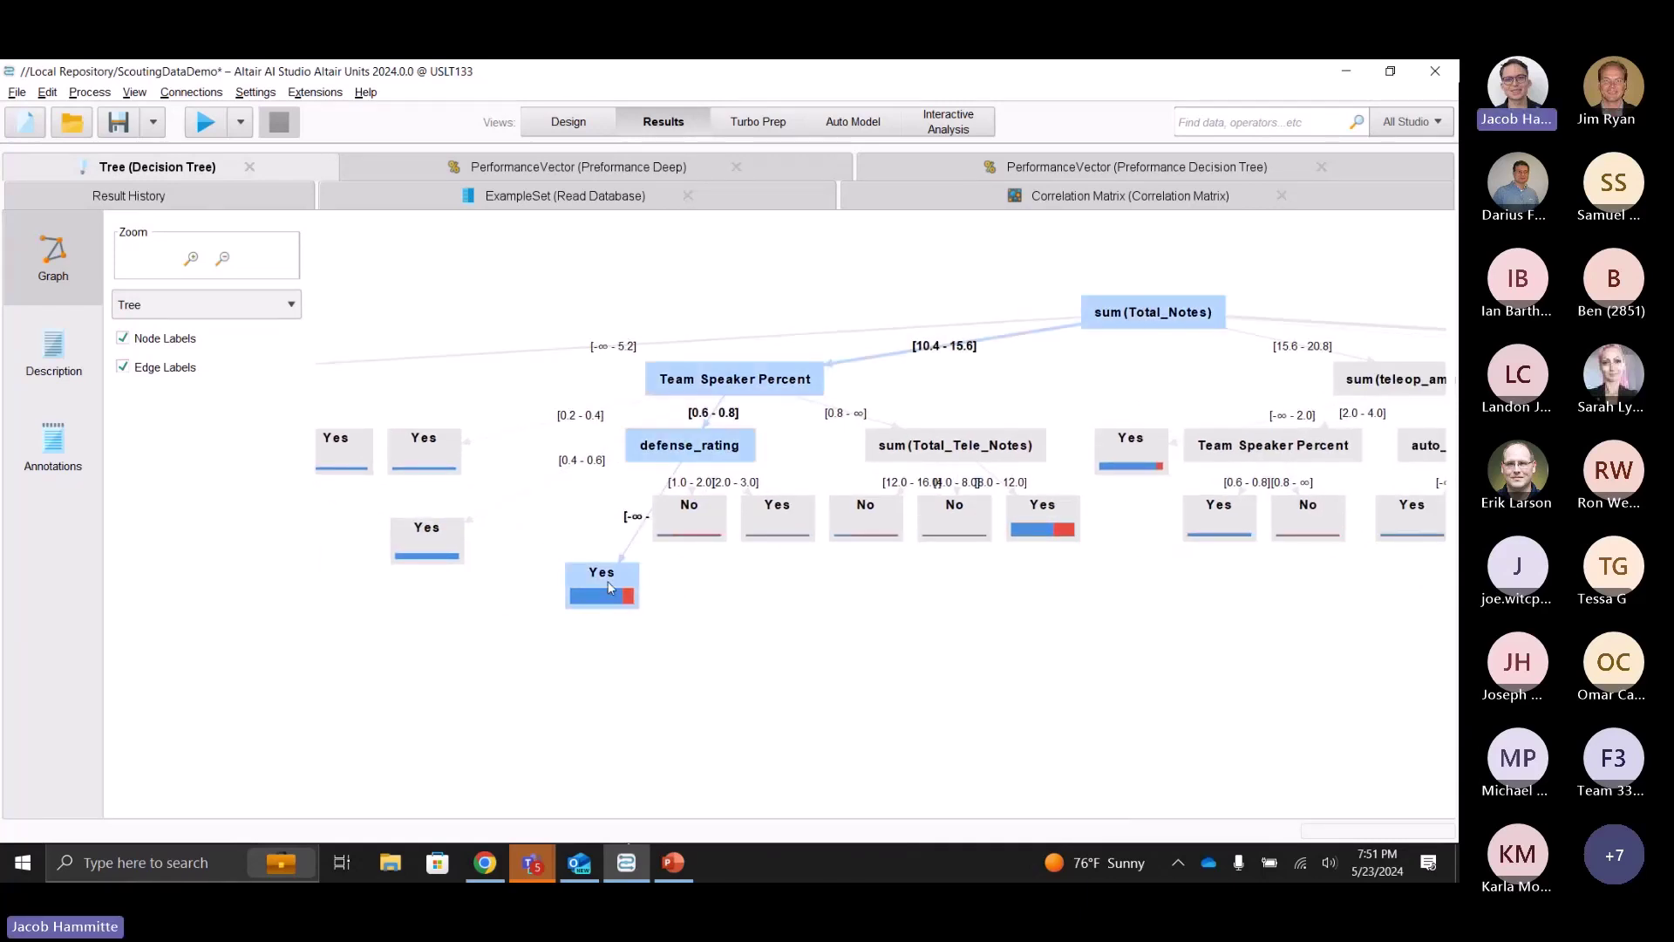
click(667, 612)
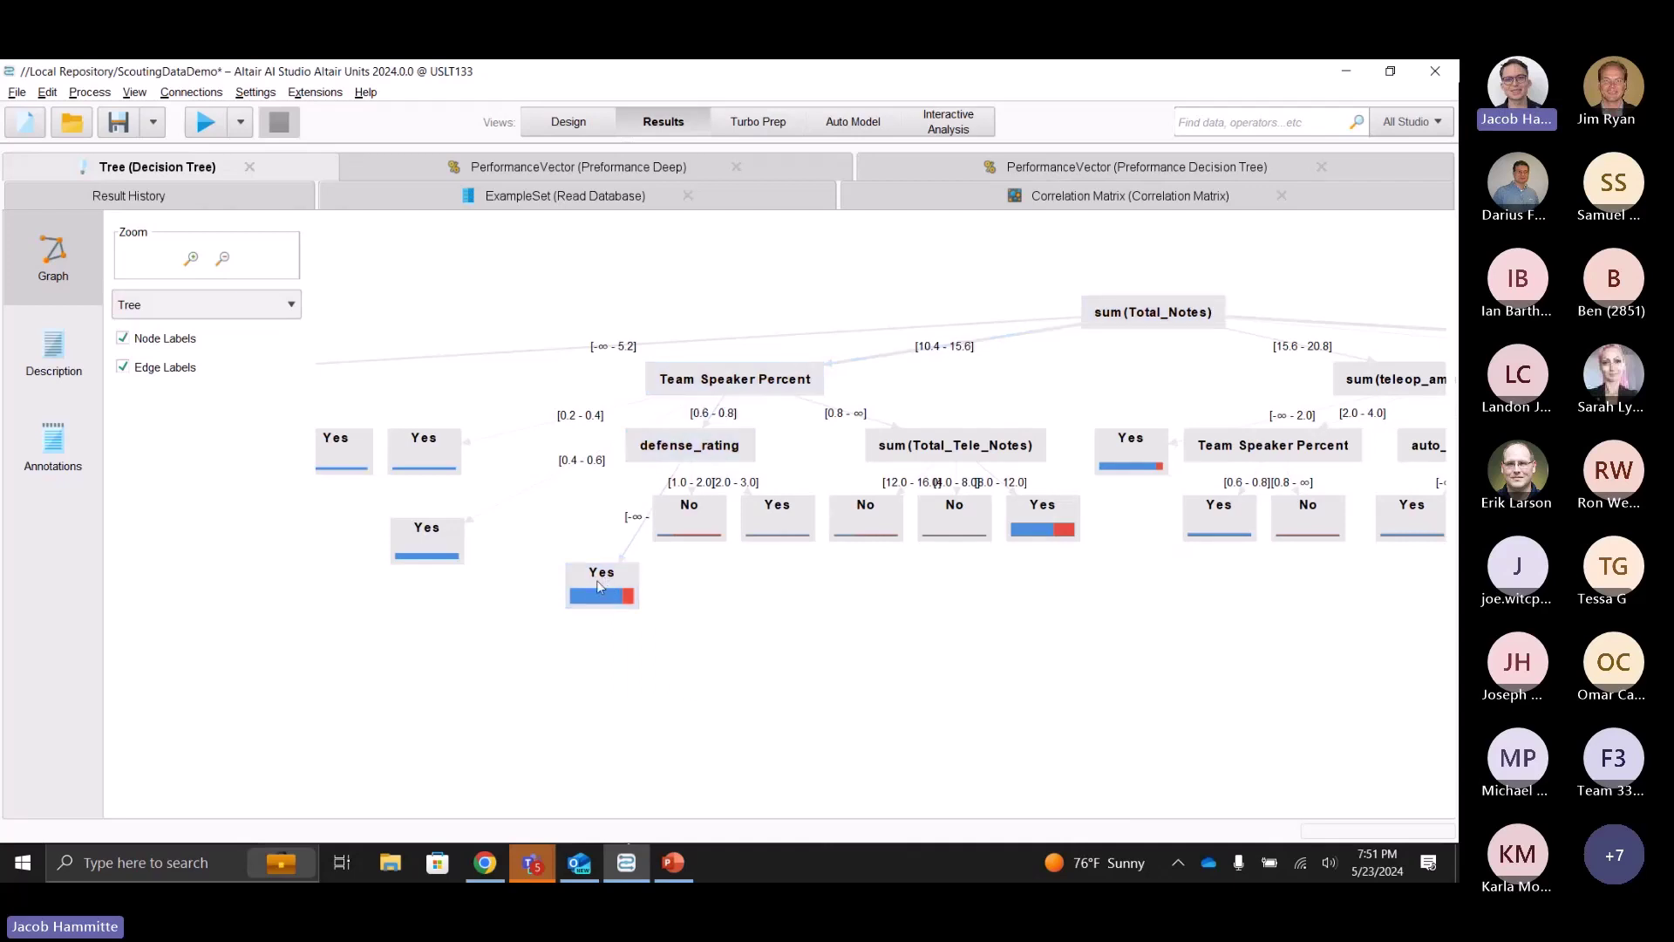
mouse_move(599, 585)
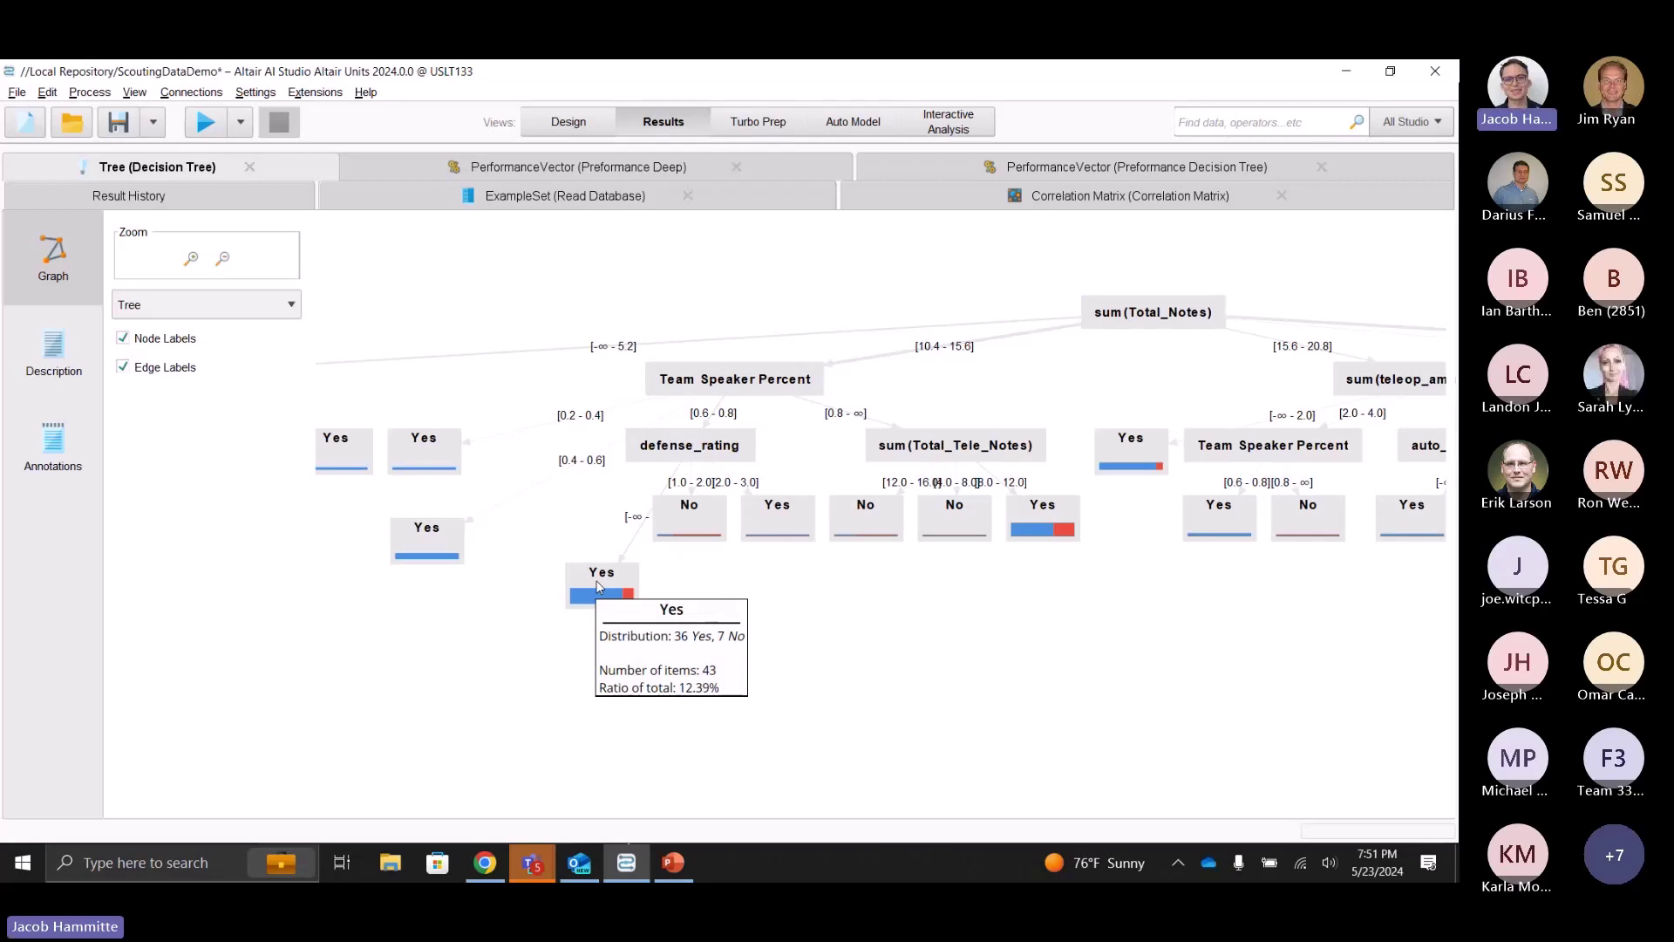
click(598, 582)
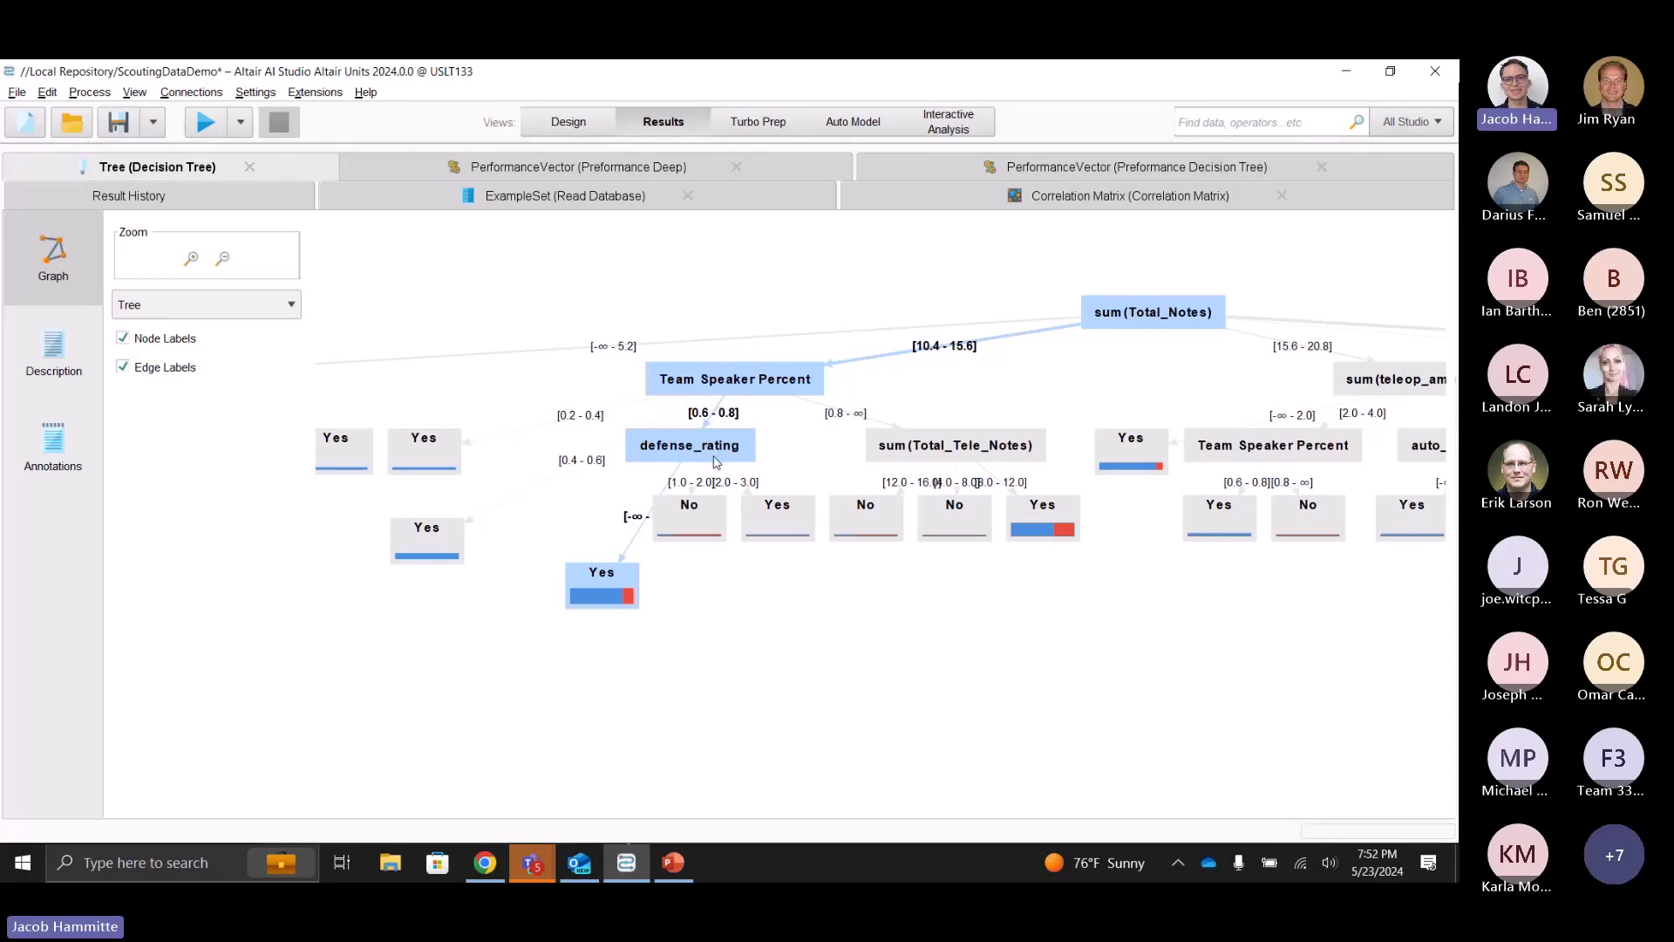
mouse_move(715, 461)
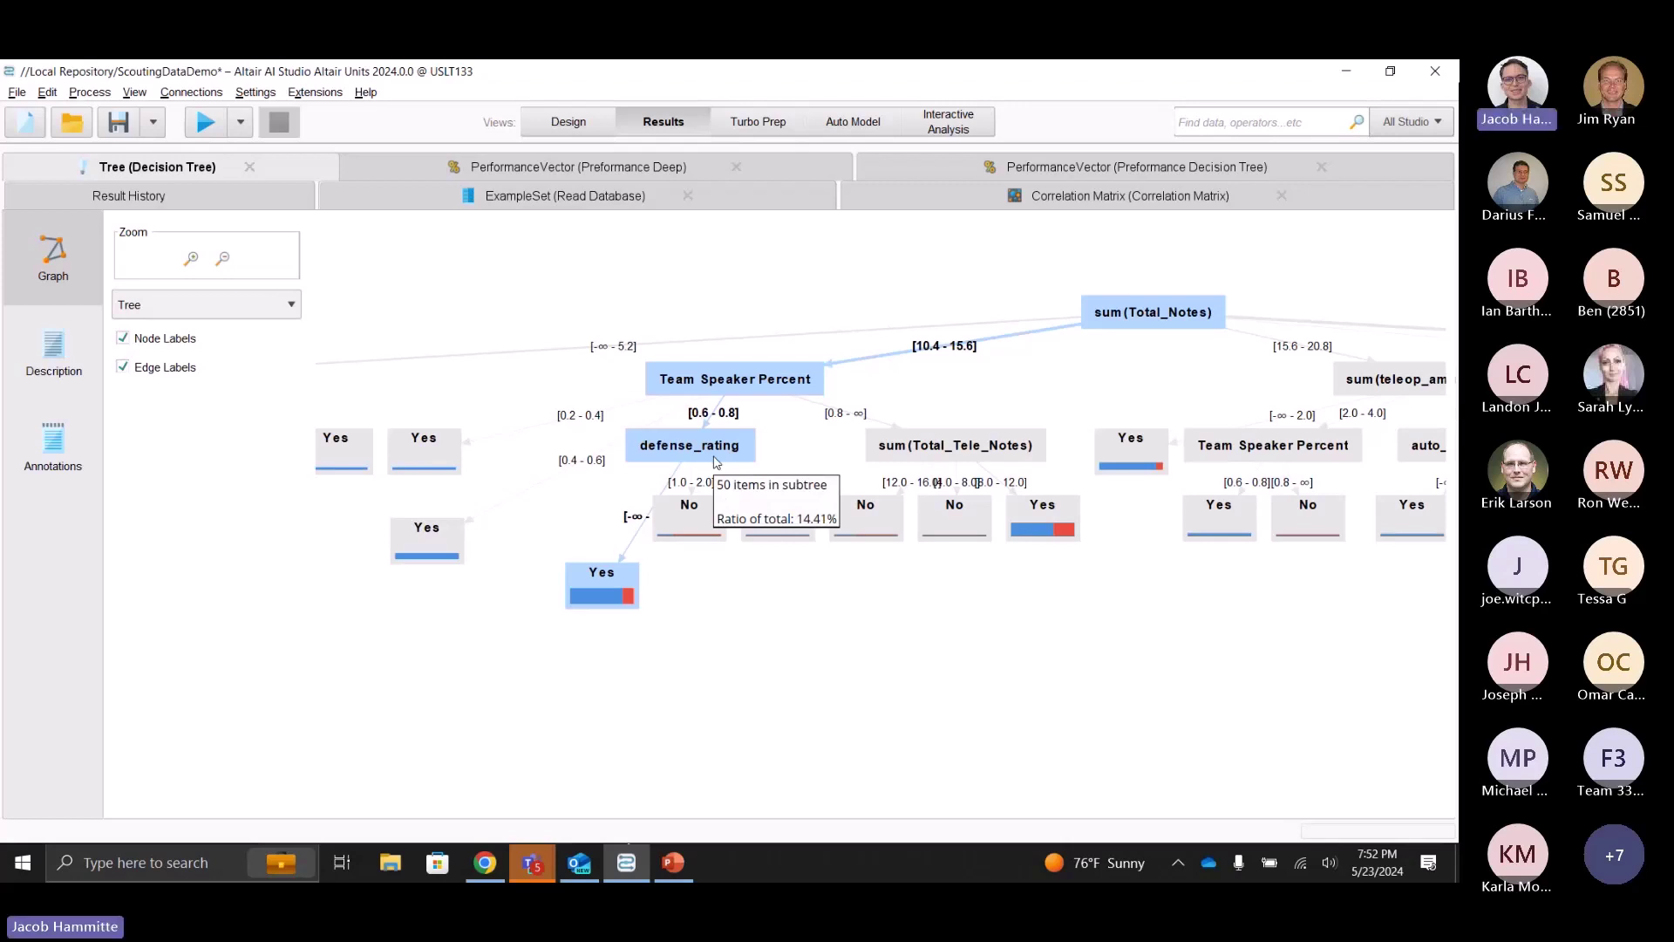
Separate the Yes and No leaves below Team Speaker Percent in the 15.6 - 20.8 branch by moving both down and apart.
drag(870, 635, 454, 620)
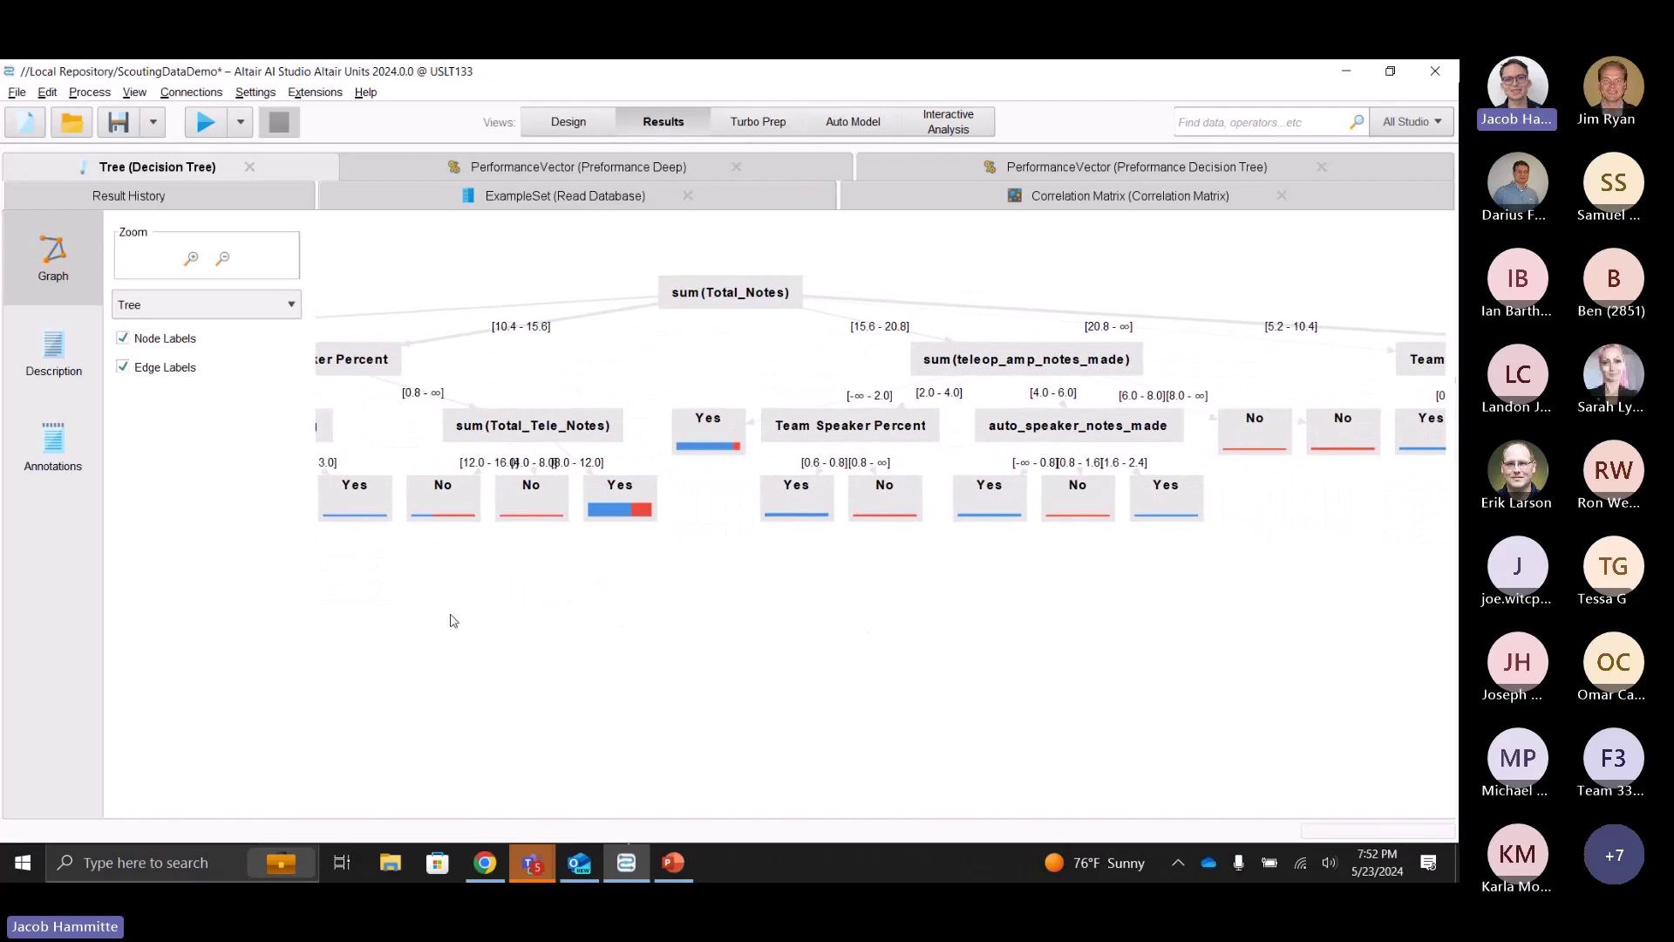
drag(797, 516, 767, 601)
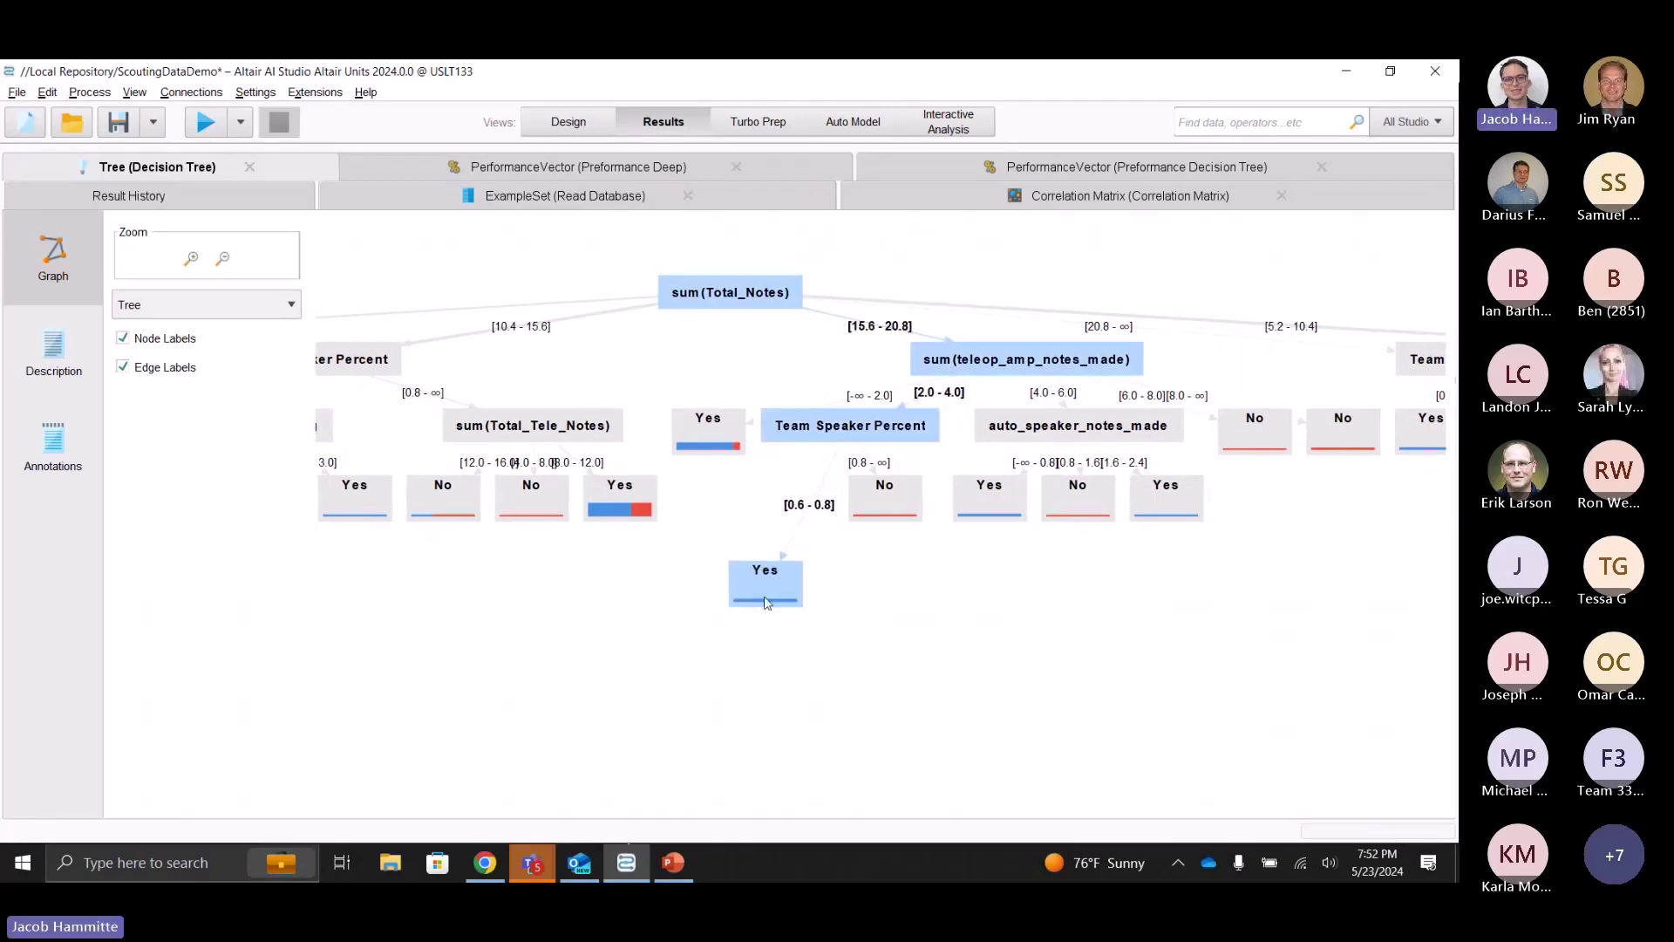
drag(911, 517, 945, 609)
click(1031, 587)
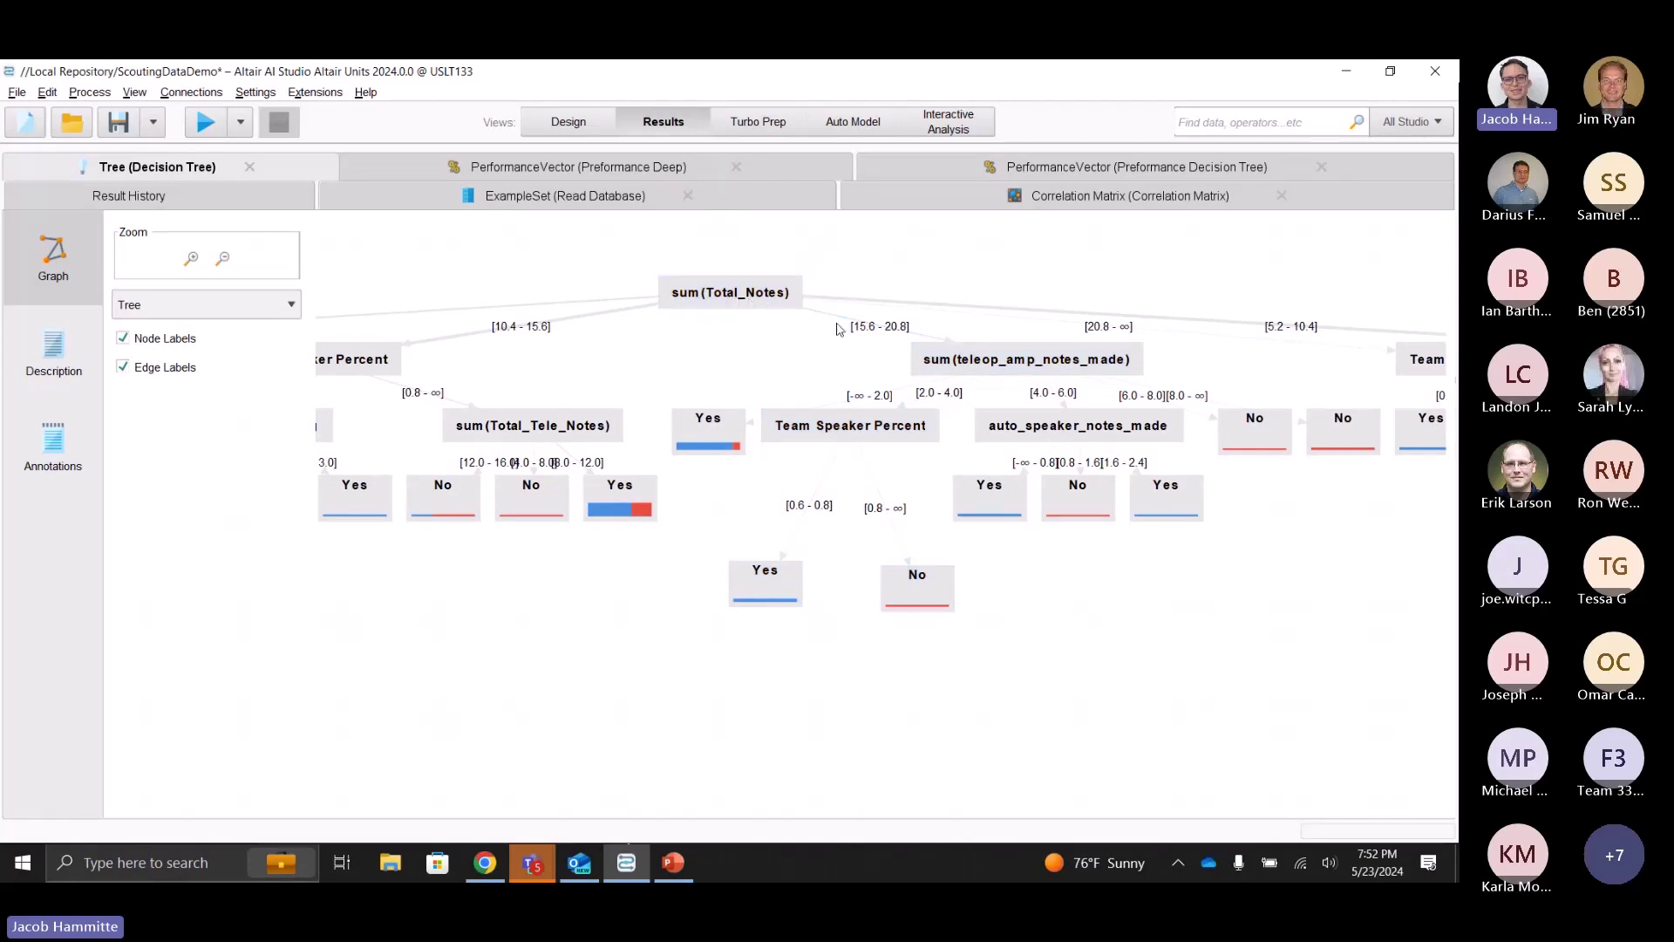
Trace the 15.6 - 20.8 branch through sum(teleop_amp_notes_made) and Team Speaker Percent to its Yes leaf, and examine the neighbouring branches.
click(972, 367)
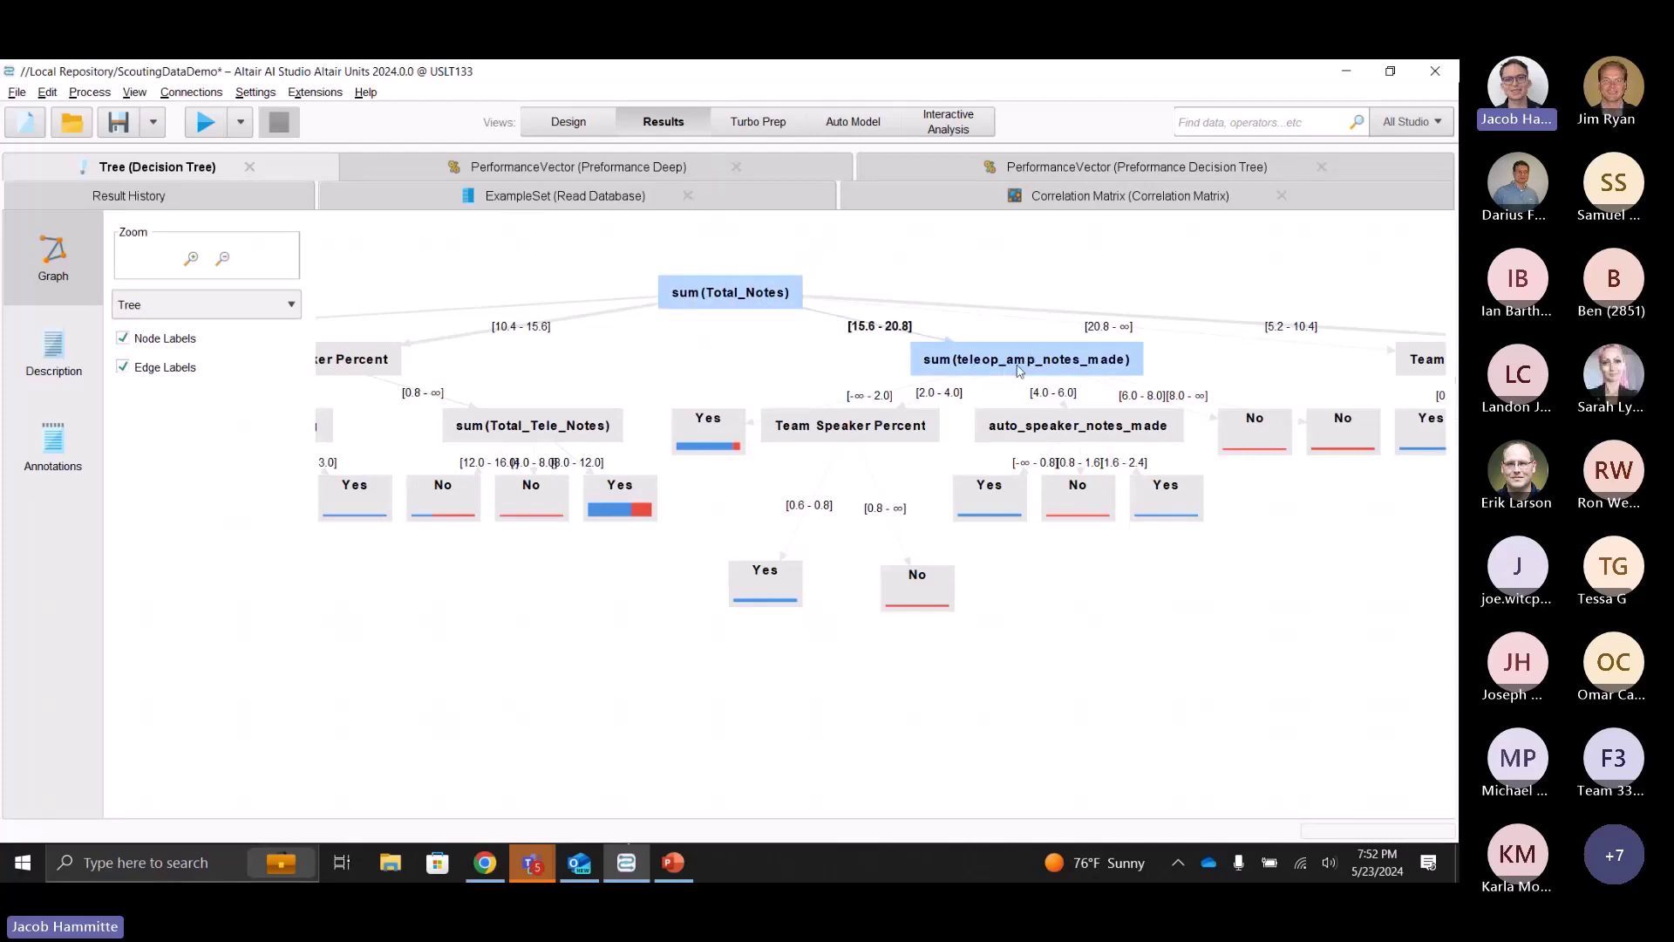
click(856, 431)
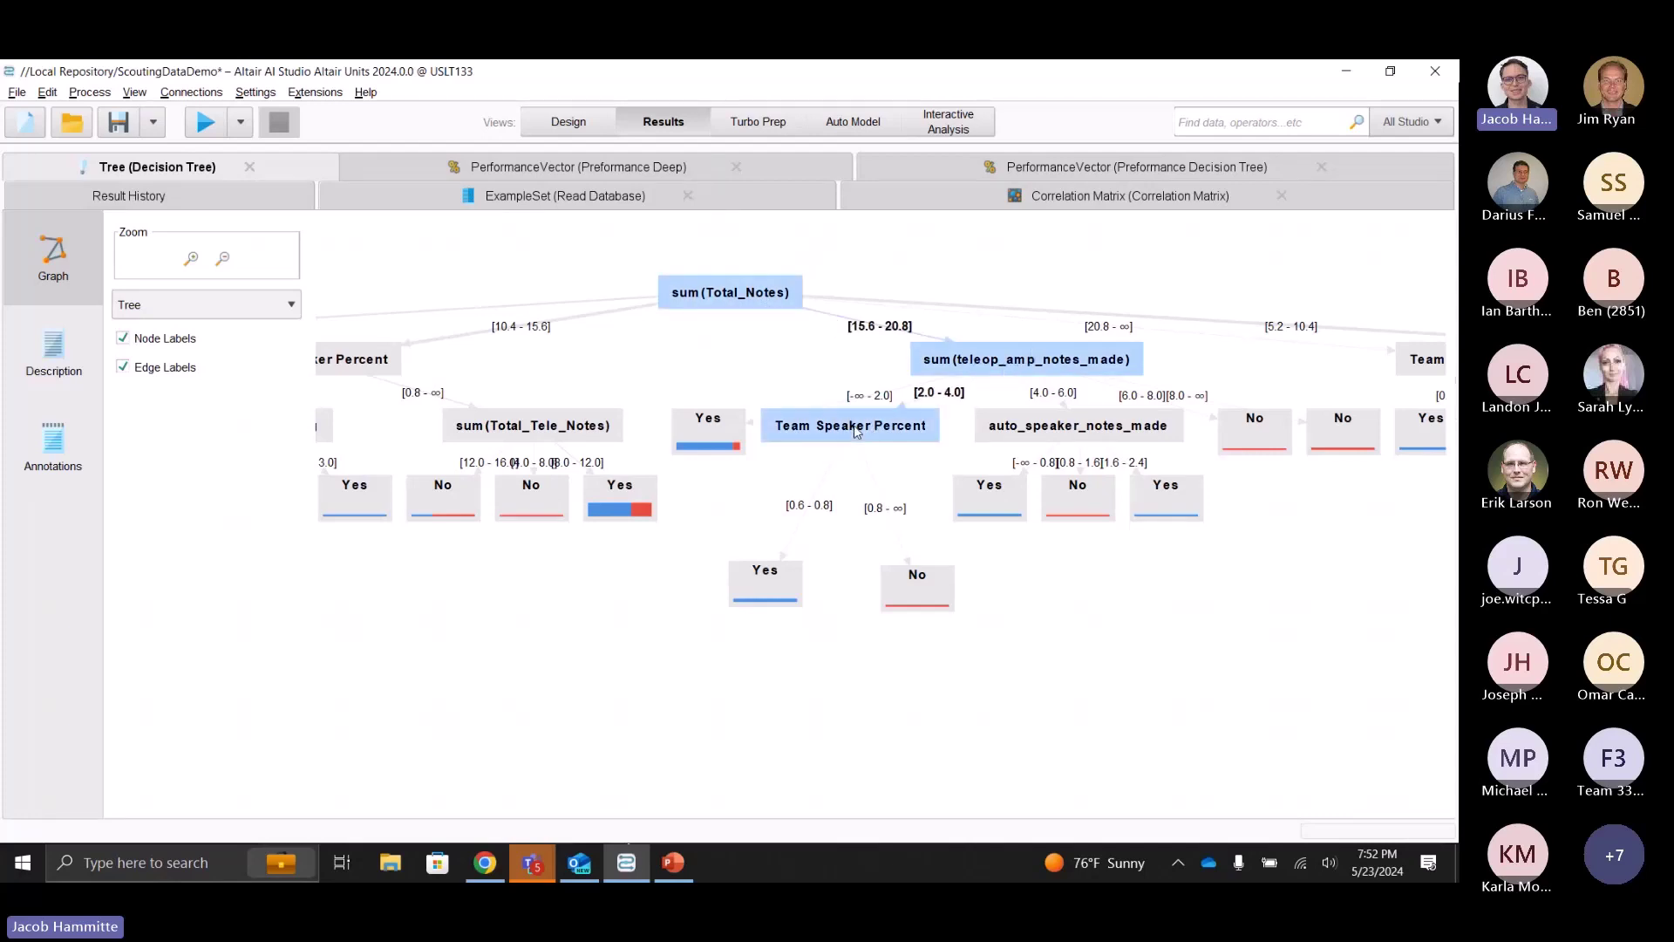
click(771, 586)
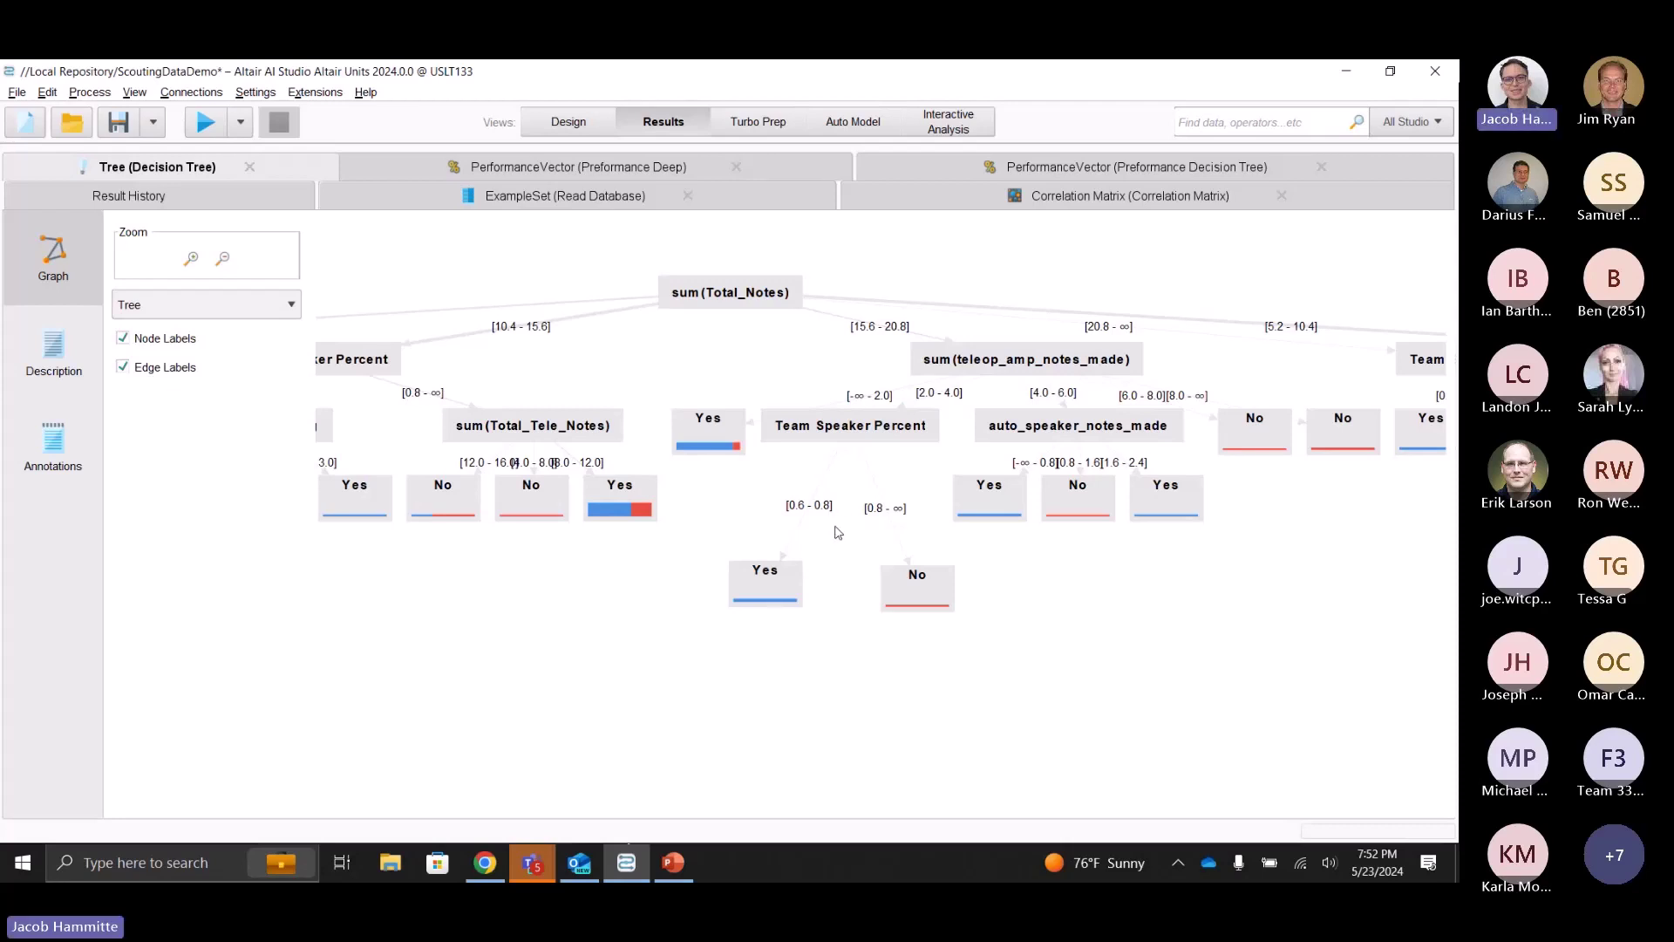
drag(1022, 565, 784, 598)
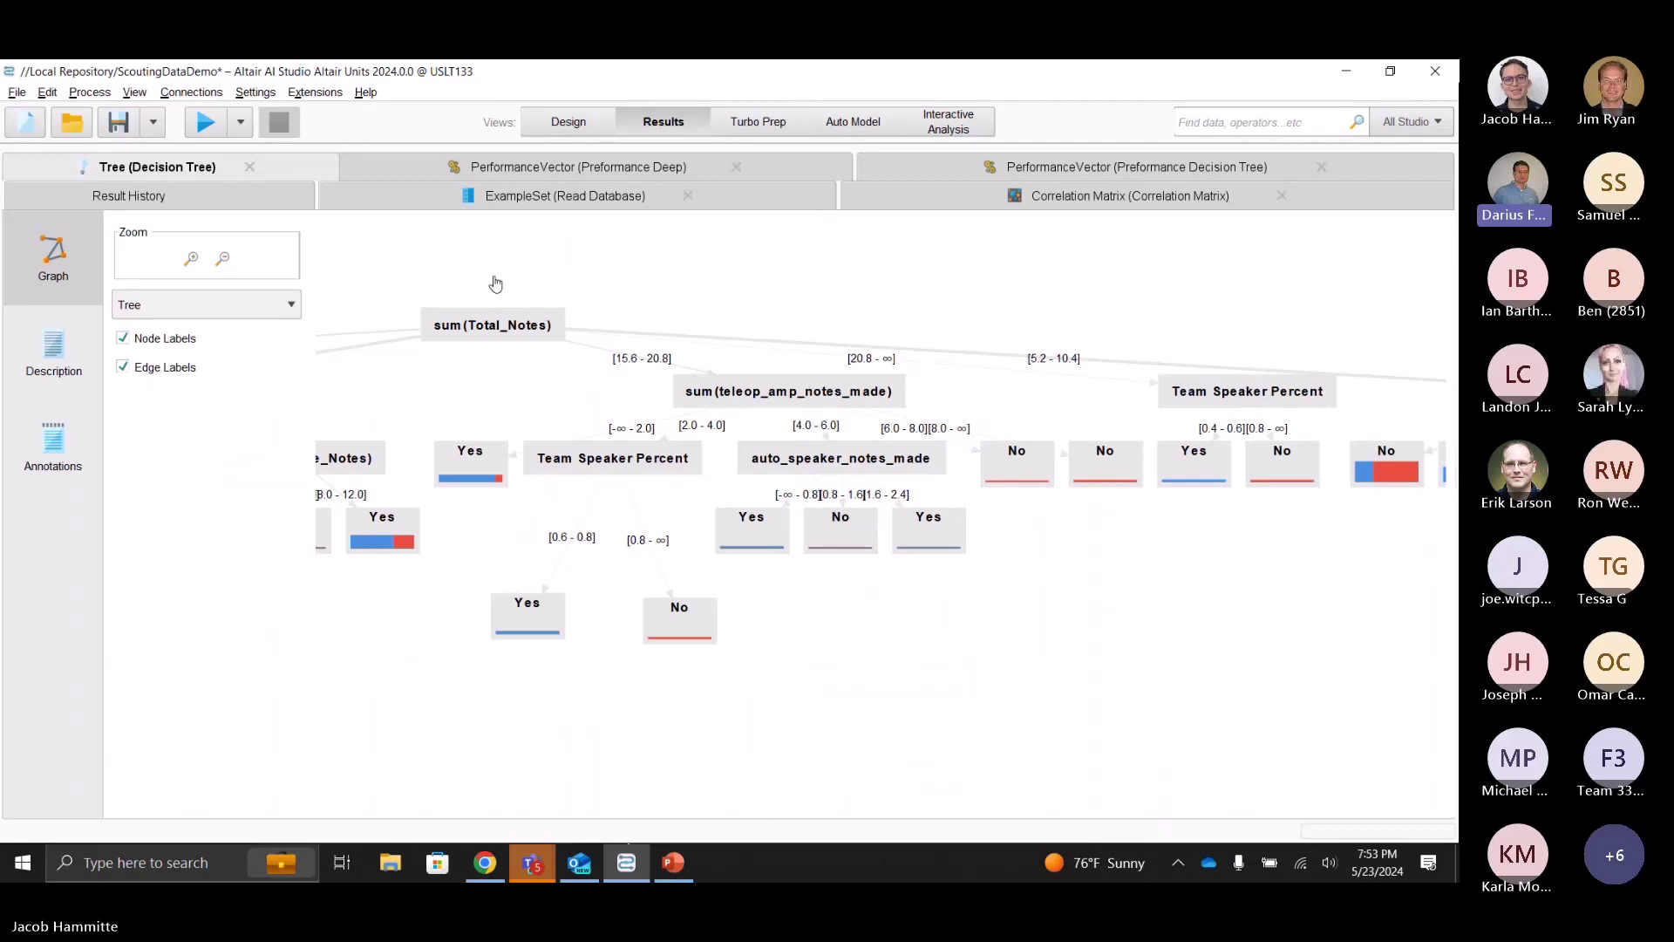
drag(437, 397, 510, 409)
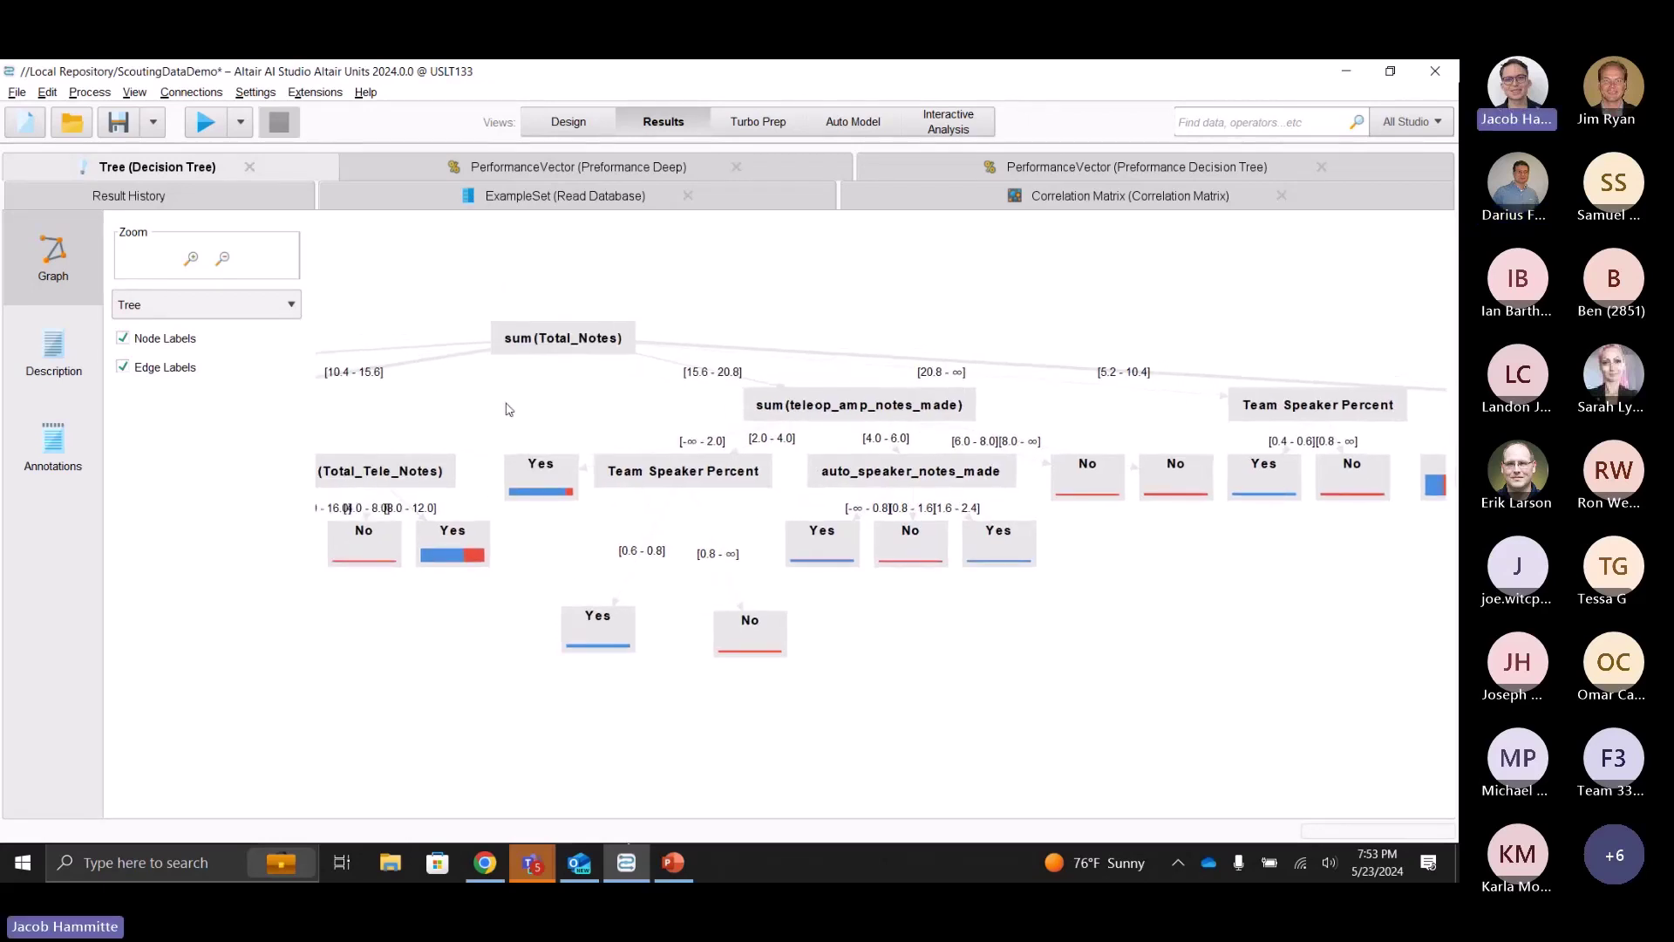